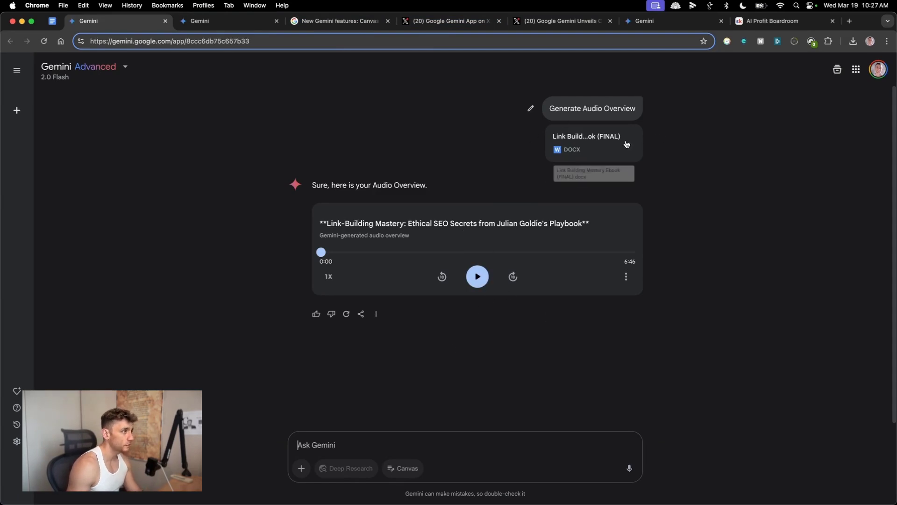
Step: Switch to the SEO Agency landing page chat and scroll its Canvas preview down and back up
click(206, 22)
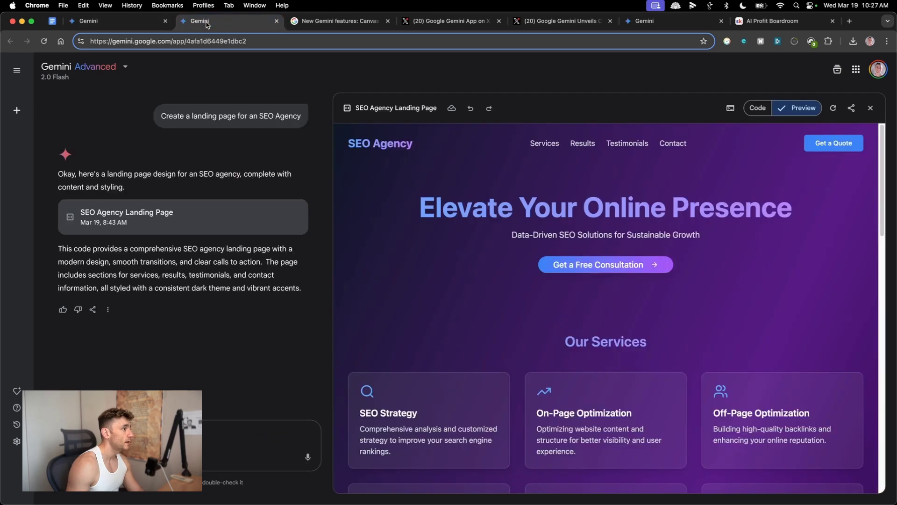
scroll(487, 396, down, 15)
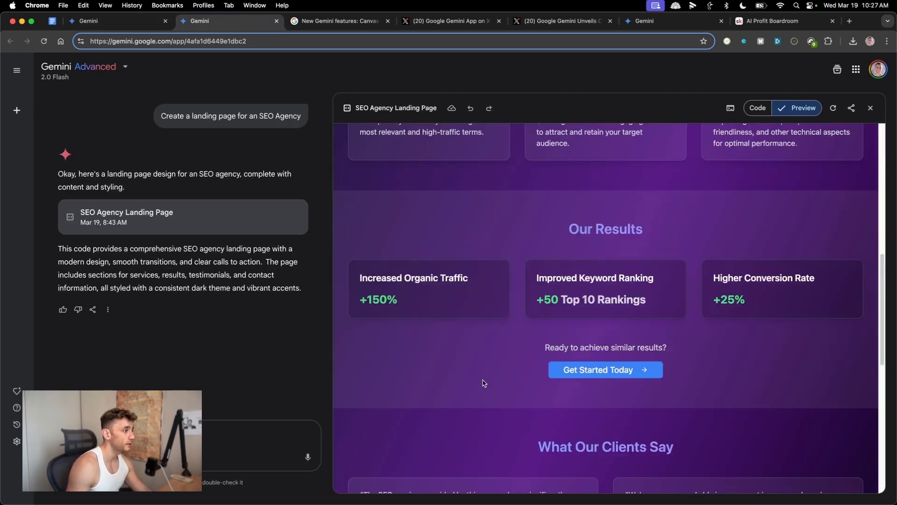
scroll(486, 377, up, 15)
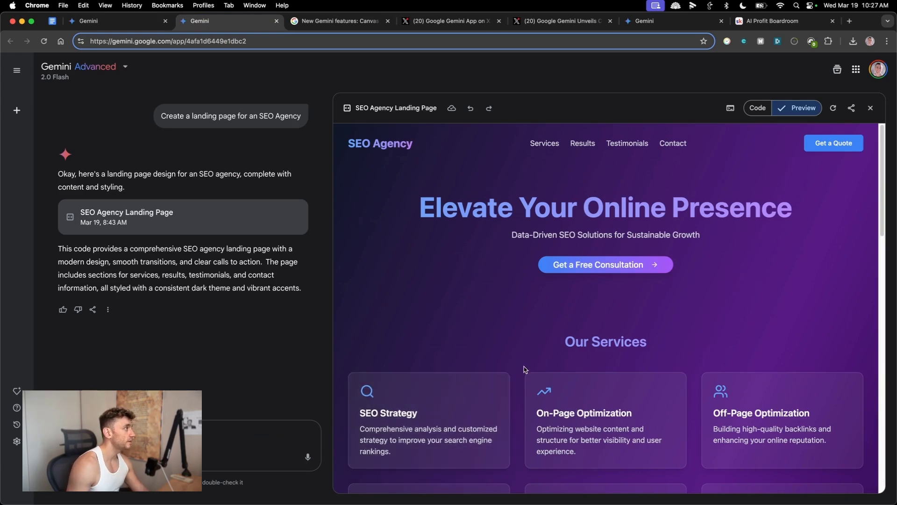
Step: Open the Gemini new features blog article and highlight its date, read time and summary
click(372, 21)
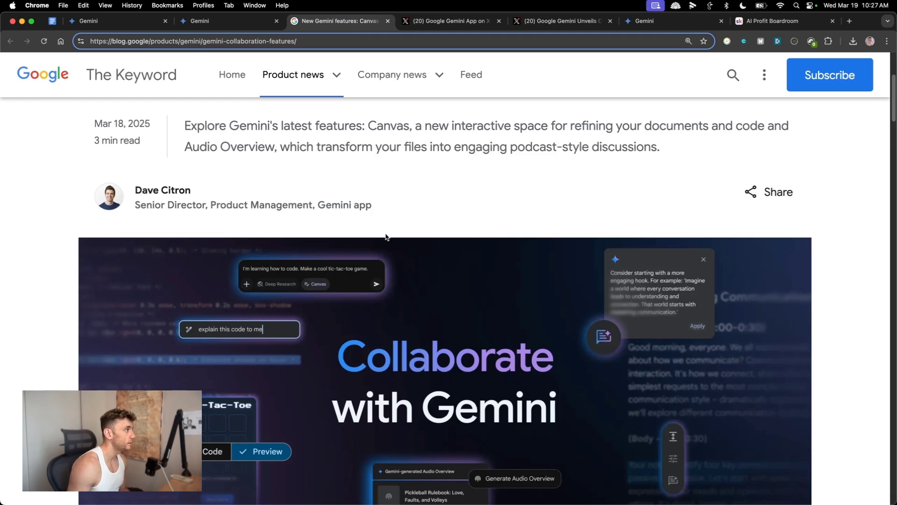
scroll(373, 233, up, 5)
drag(100, 307, 123, 326)
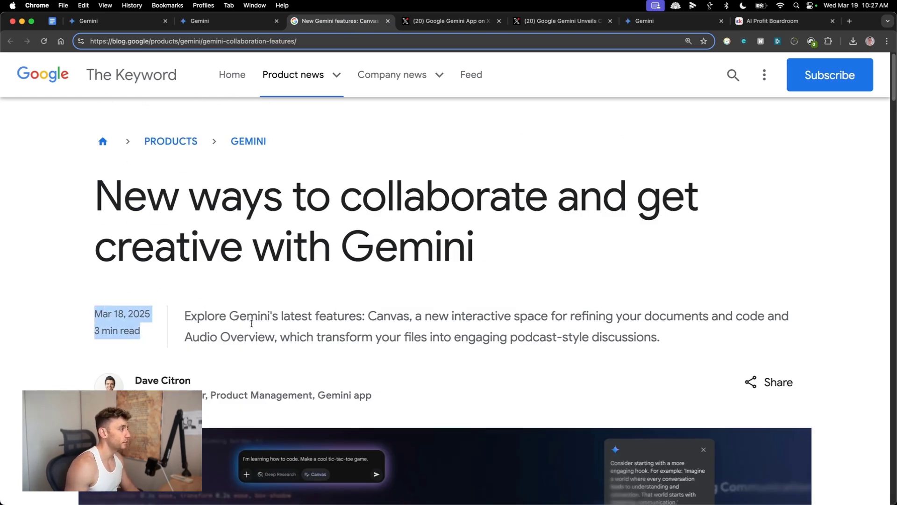
drag(369, 316, 706, 333)
click(629, 298)
drag(575, 310, 767, 316)
Step: Highlight the article's summary paragraph, scroll on, and return to the Audio Overview chat
scroll(470, 316, down, 2)
click(256, 278)
mouse_move(187, 270)
mouse_down()
mouse_move(567, 281)
mouse_move(670, 300)
mouse_move(277, 260)
mouse_move(181, 279)
mouse_up()
click(615, 274)
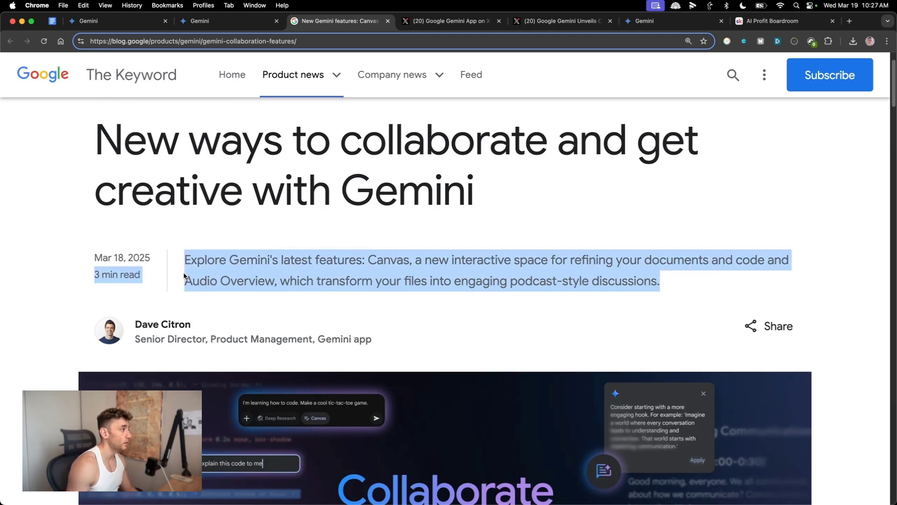
scroll(401, 339, down, 1)
click(88, 21)
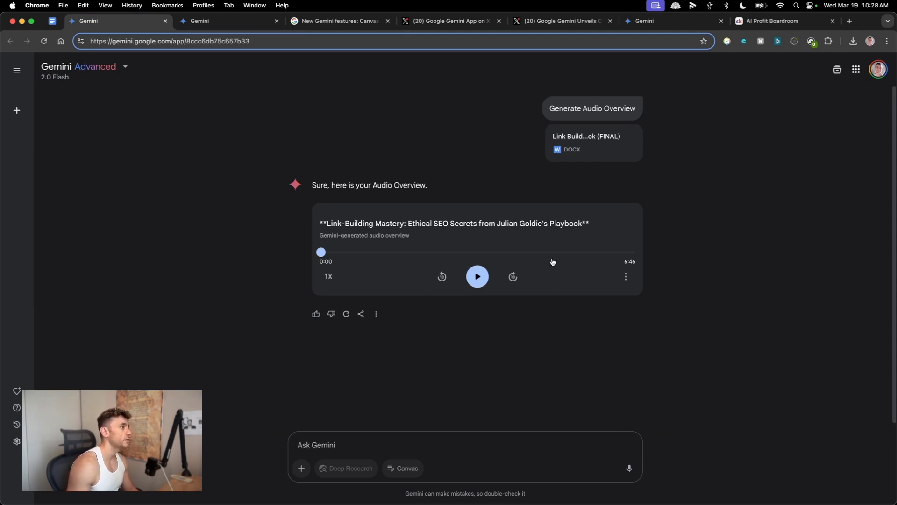
Step: Play the link-building Audio Overview, pause it at 0:09, and switch to the landing page chat
click(482, 282)
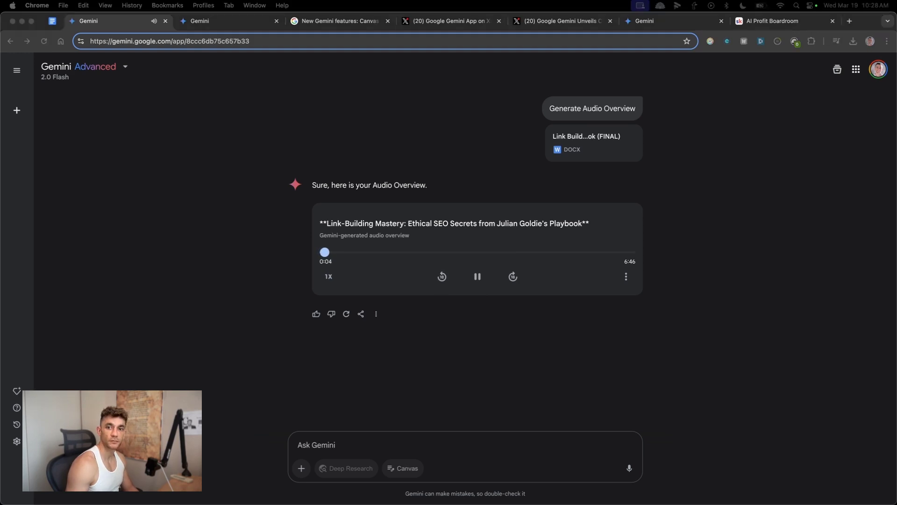
click(478, 293)
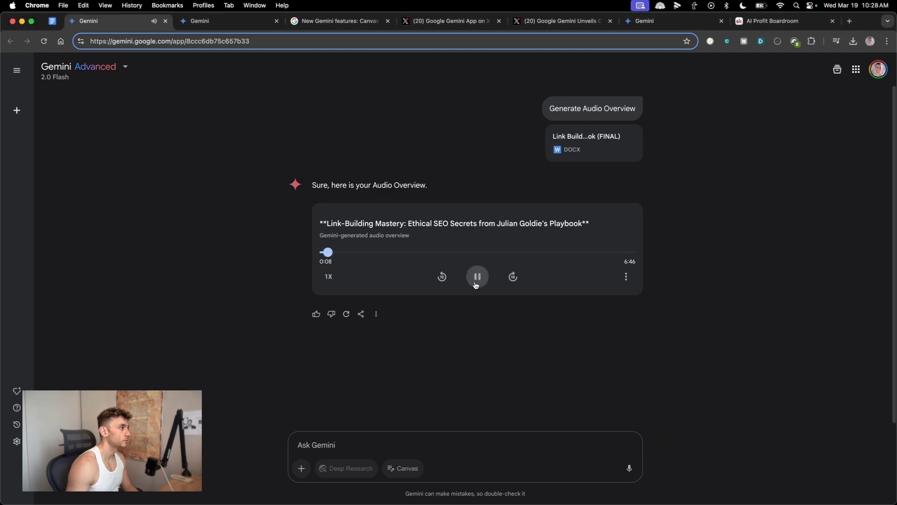
click(476, 282)
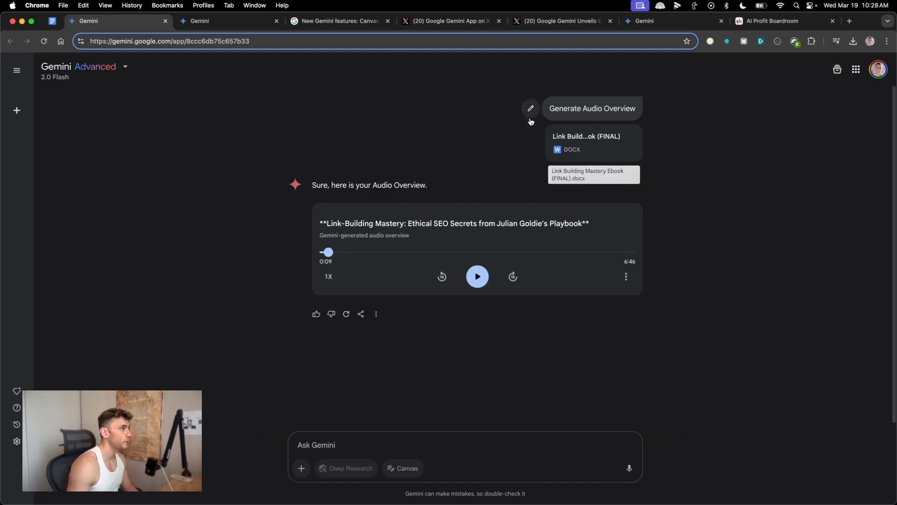
click(243, 14)
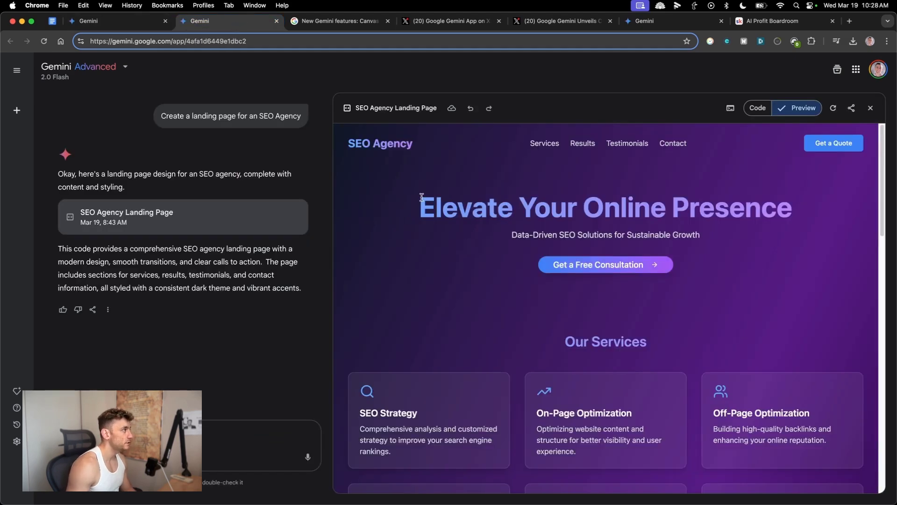
Step: Scroll the landing page preview, select the whole prompt, and return to the Audio Overview chat
scroll(515, 199, down, 15)
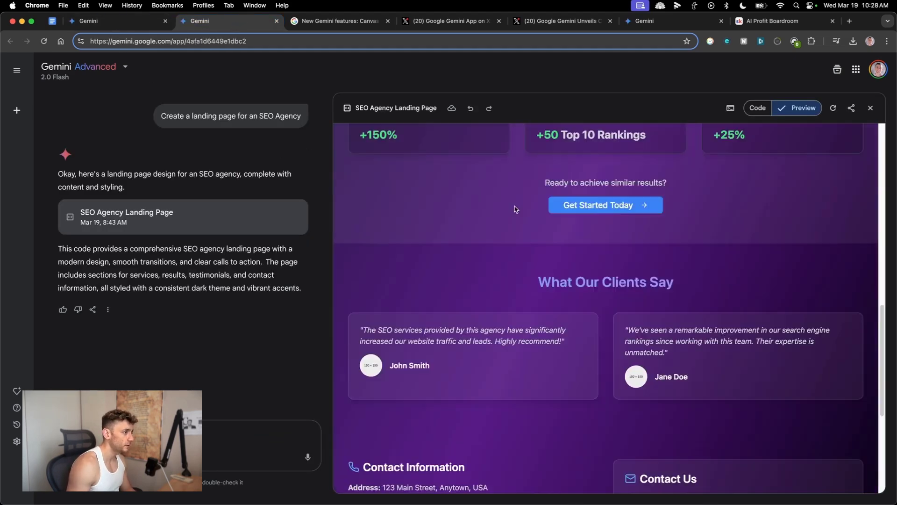
scroll(517, 214, up, 15)
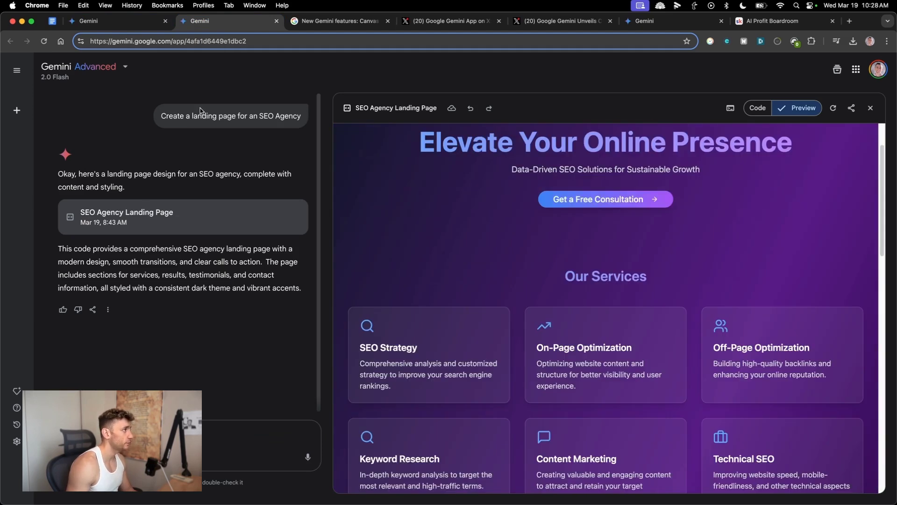
triple_click(199, 112)
key(super+c)
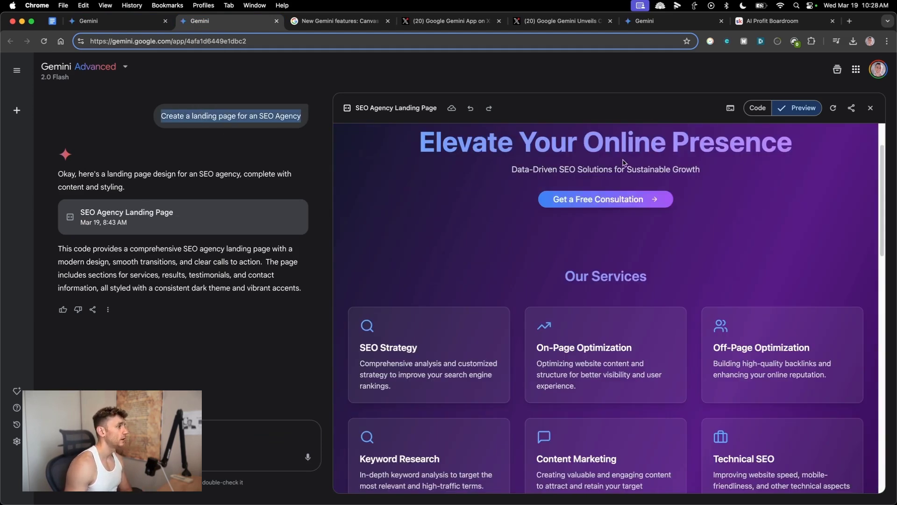
scroll(491, 256, up, 2)
scroll(514, 327, down, 15)
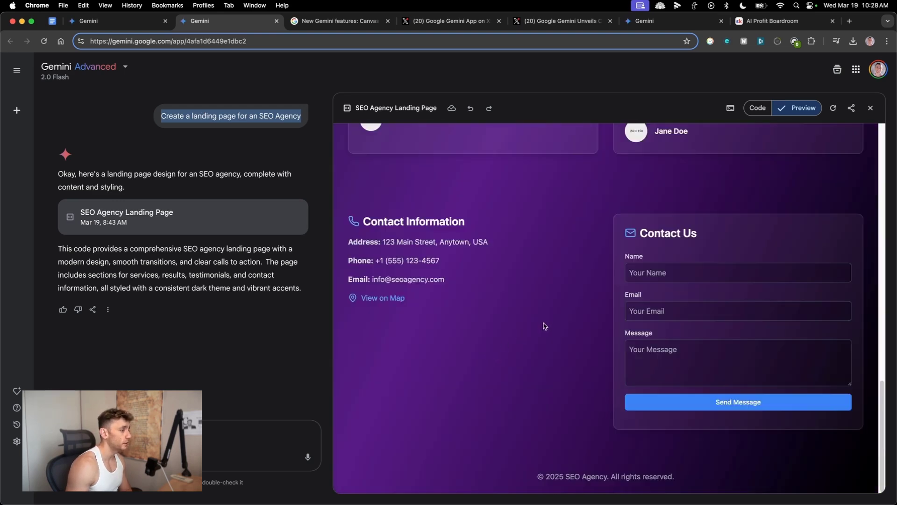
scroll(544, 321, up, 15)
click(114, 24)
click(213, 21)
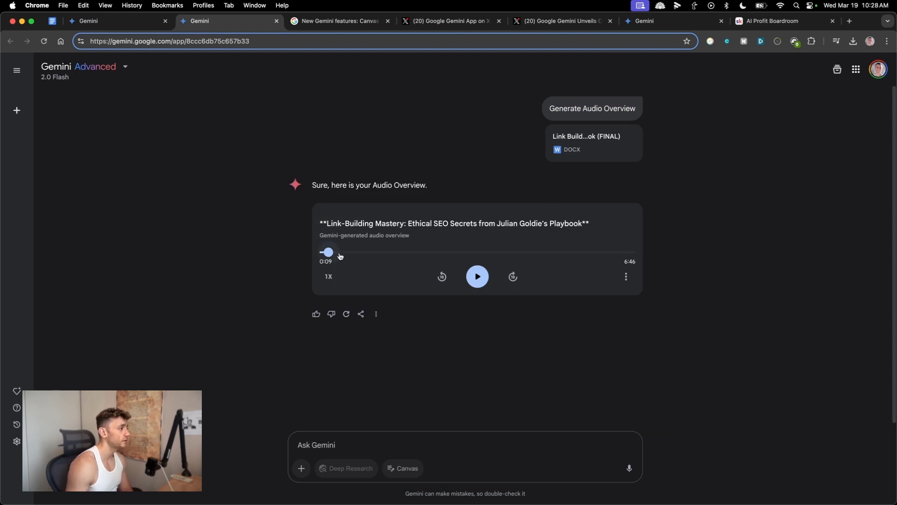
Step: Play the Audio Overview from about 1:54 to 2:01, select the reply, and return to the landing page
drag(323, 255, 409, 255)
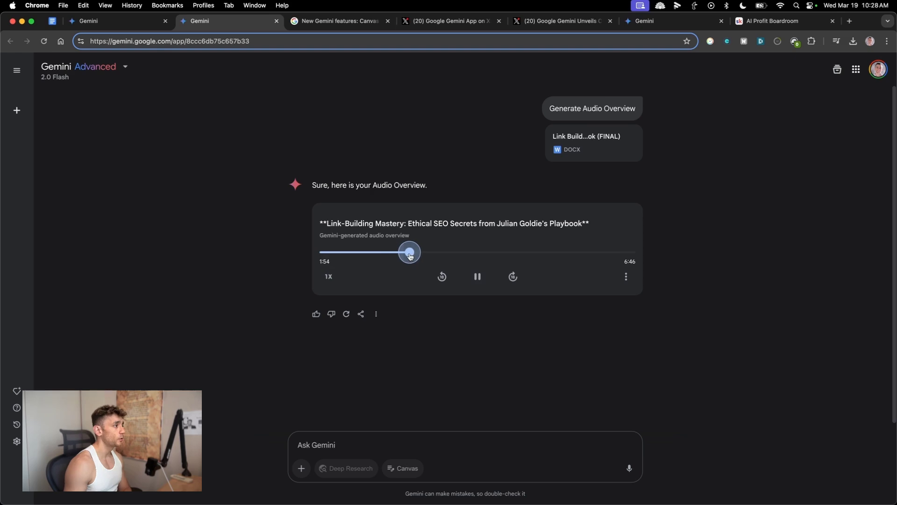
click(476, 279)
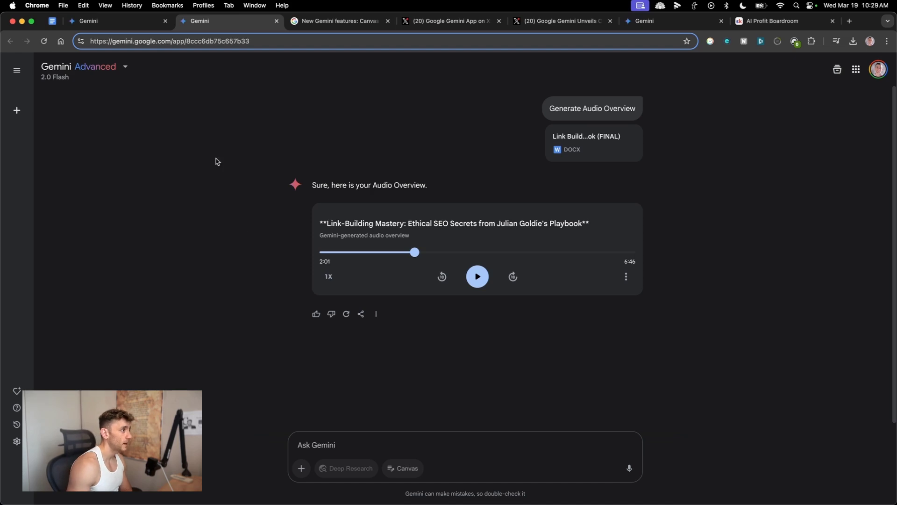
drag(194, 147, 636, 427)
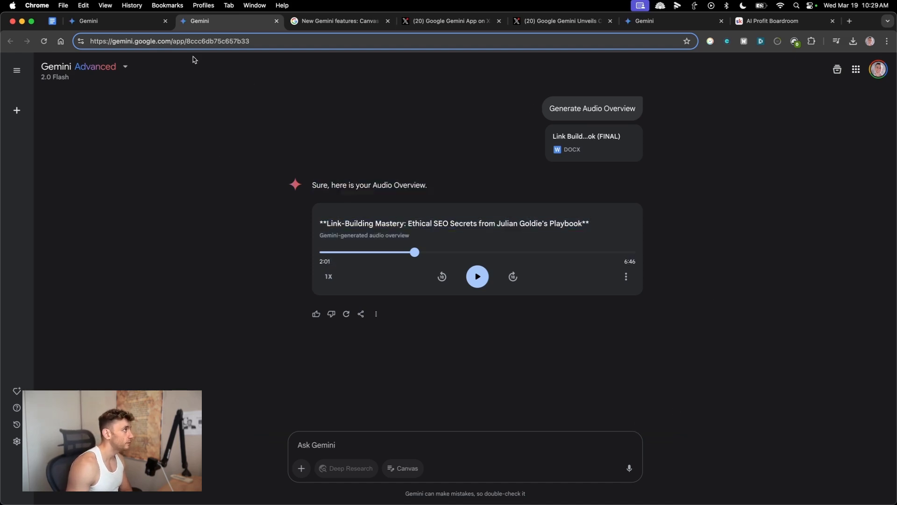
click(77, 22)
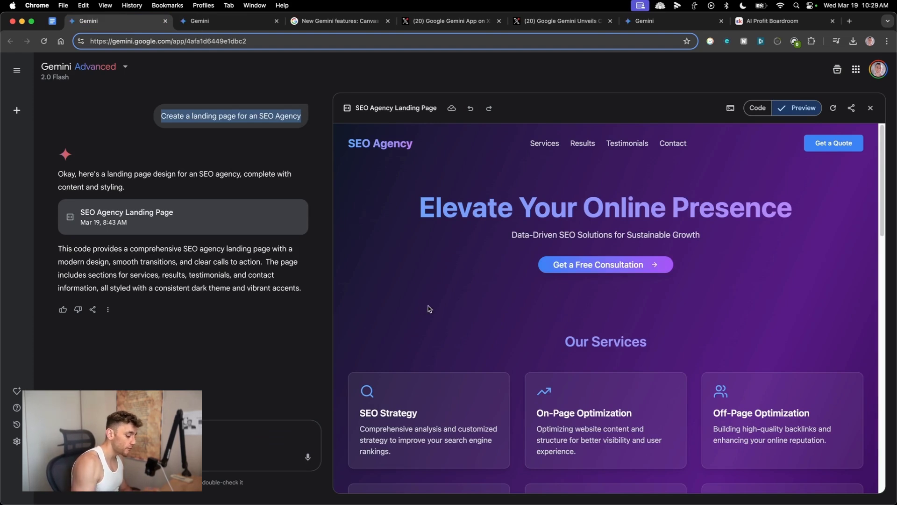
Step: Open chat.openai.com in a new tab and paste the 'Create a landing page for an SEO Agency' prompt
key(super+t)
text(chat.openai.com)
key(Return)
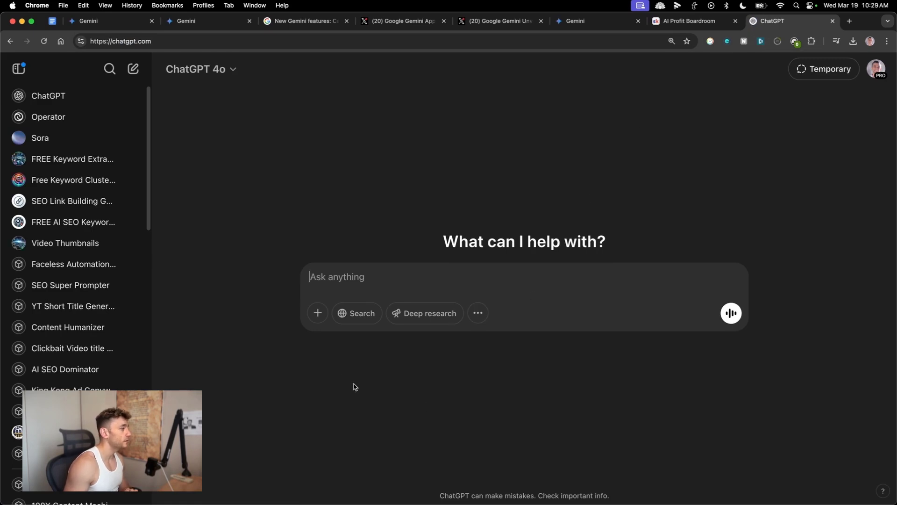
key(super+v)
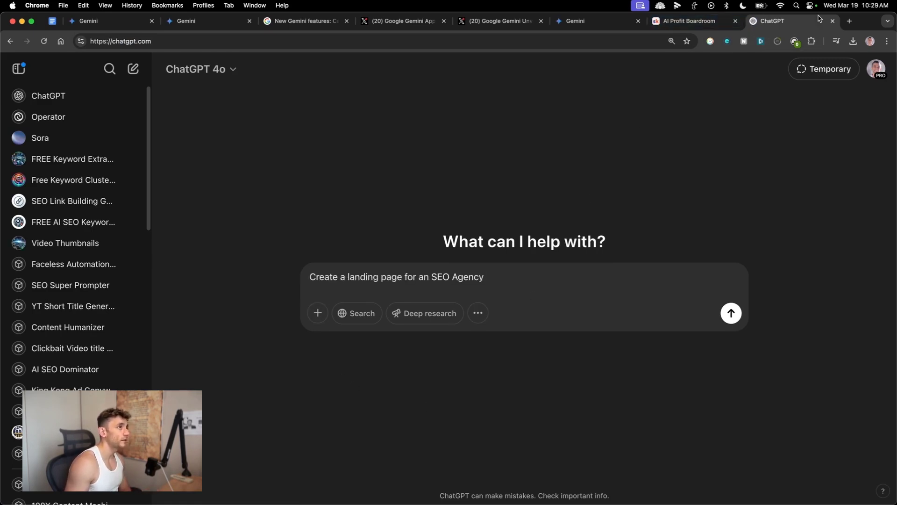
drag(816, 19, 241, 16)
Step: Reselect the Gemini prompt, send the prompt in ChatGPT, and switch back to Gemini
click(93, 20)
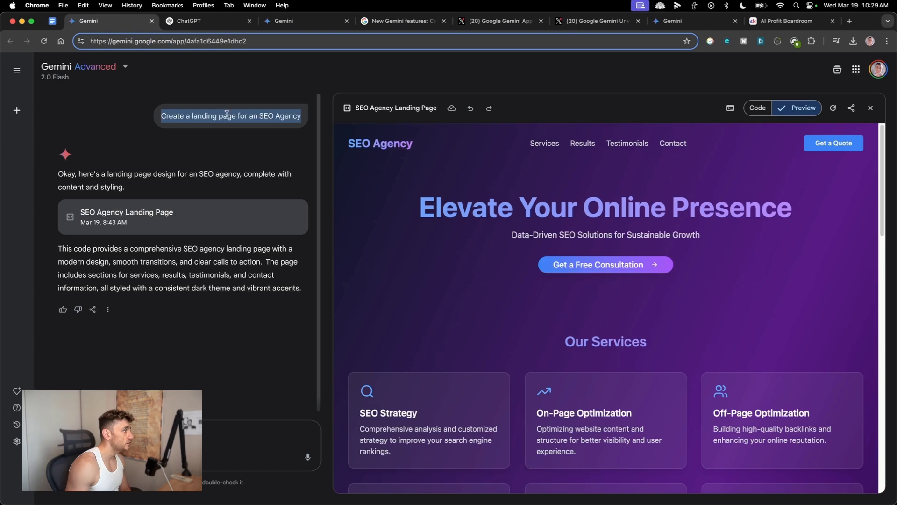
triple_click(198, 116)
key(super+c)
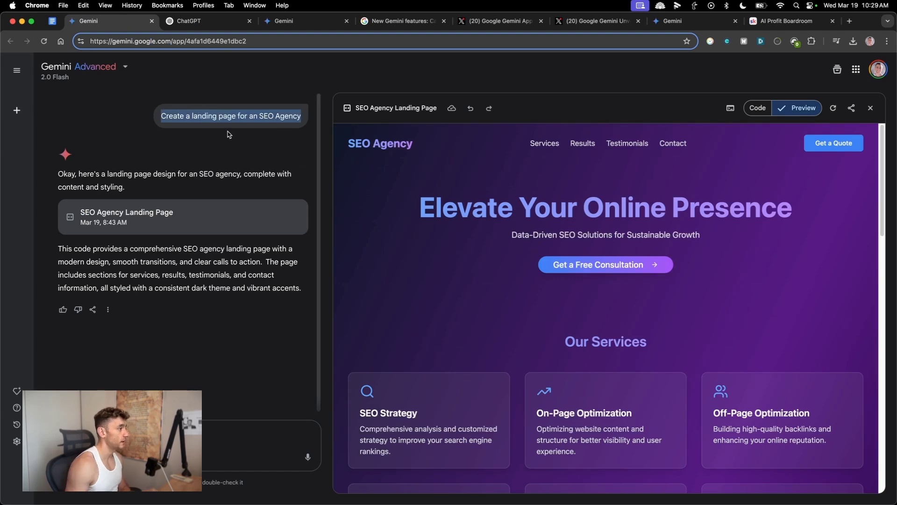
key(ctrl+Tab)
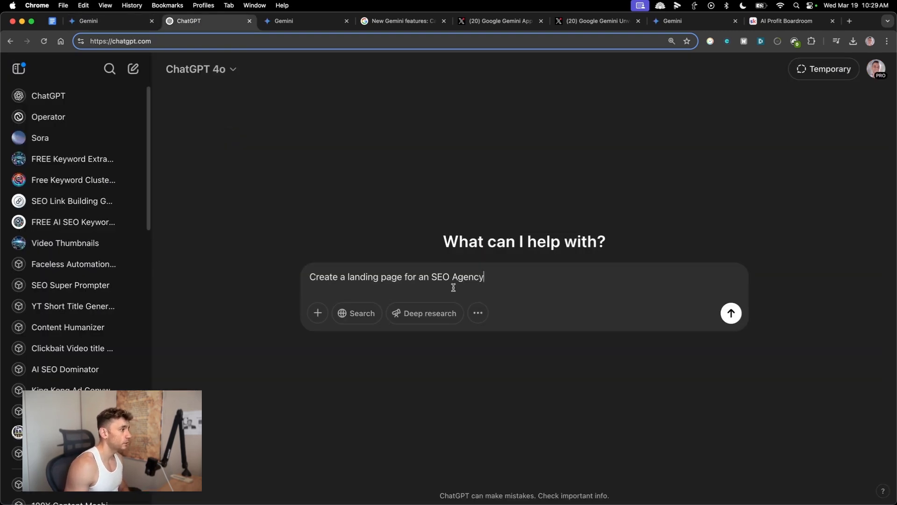
click(731, 313)
key(ctrl+shift+Tab)
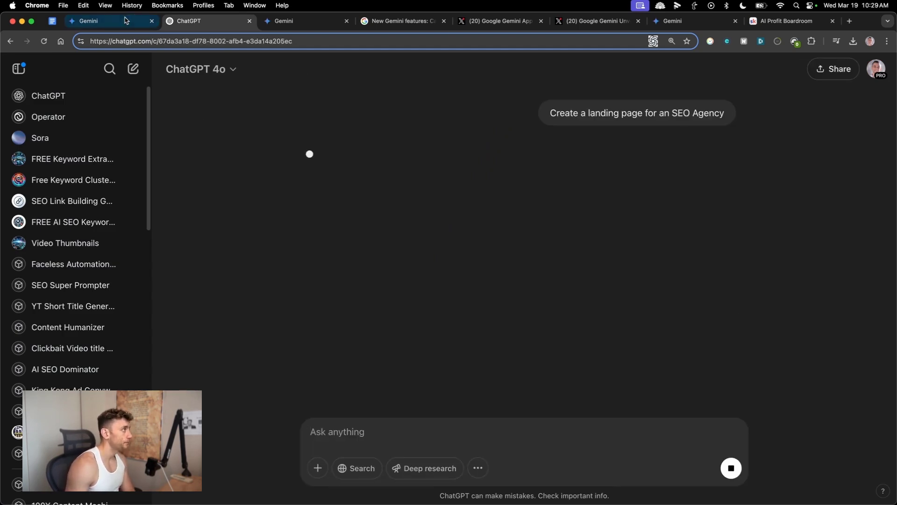
Step: Place Gemini on the left half and a widened ChatGPT window on the right
click(890, 169)
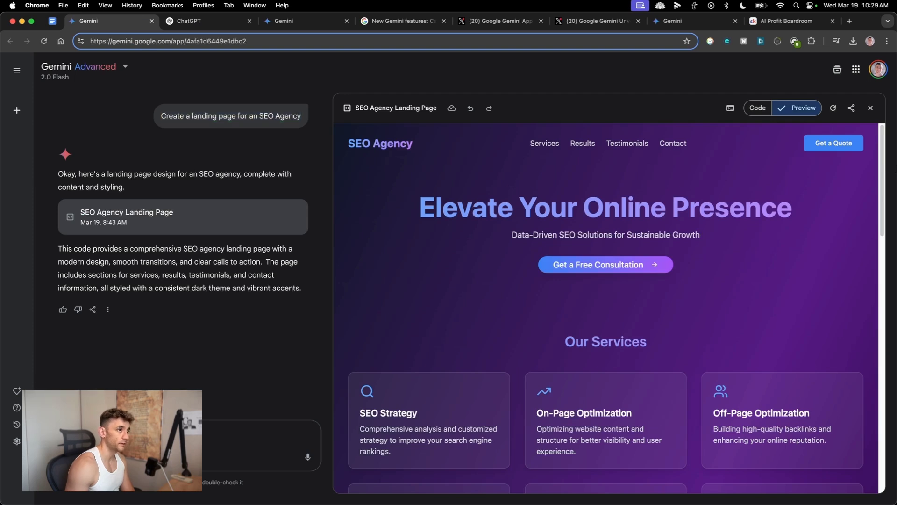
key(ctrl+alt+Left)
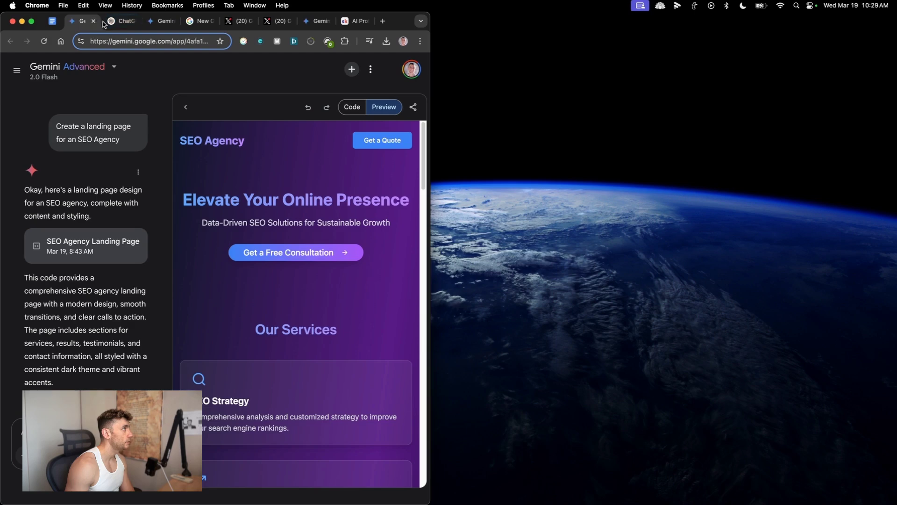
drag(124, 21, 722, 31)
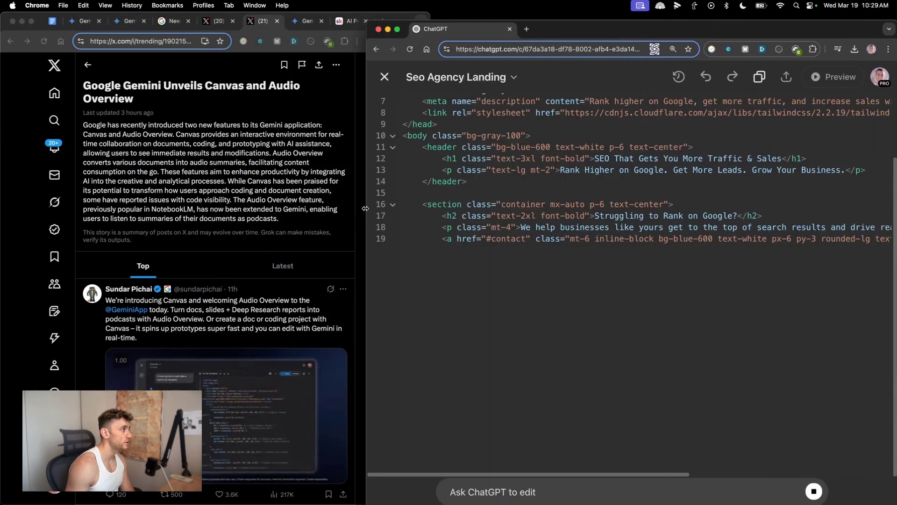
drag(466, 202, 430, 203)
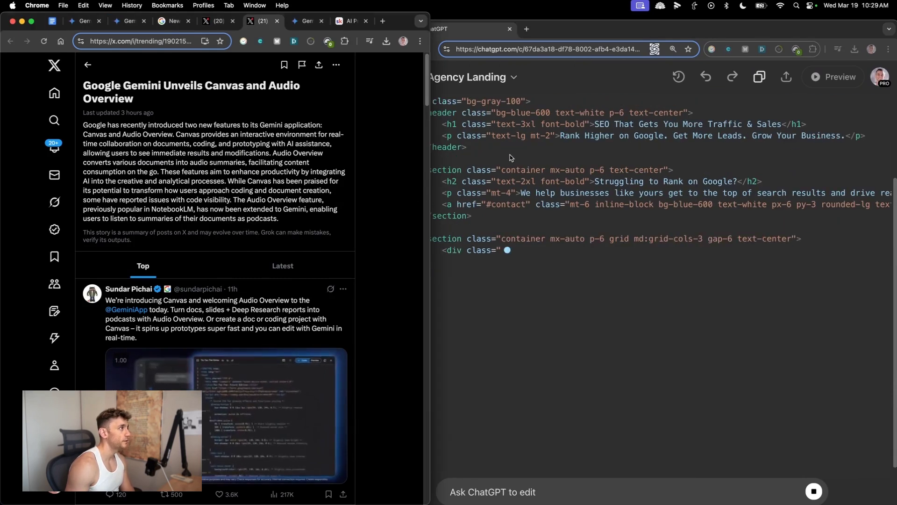
click(507, 41)
Step: Open Claude in a new tab, submit the same landing-page prompt, and return to ChatGPT
key(super+t)
text(claude)
key(Return)
key(super+1)
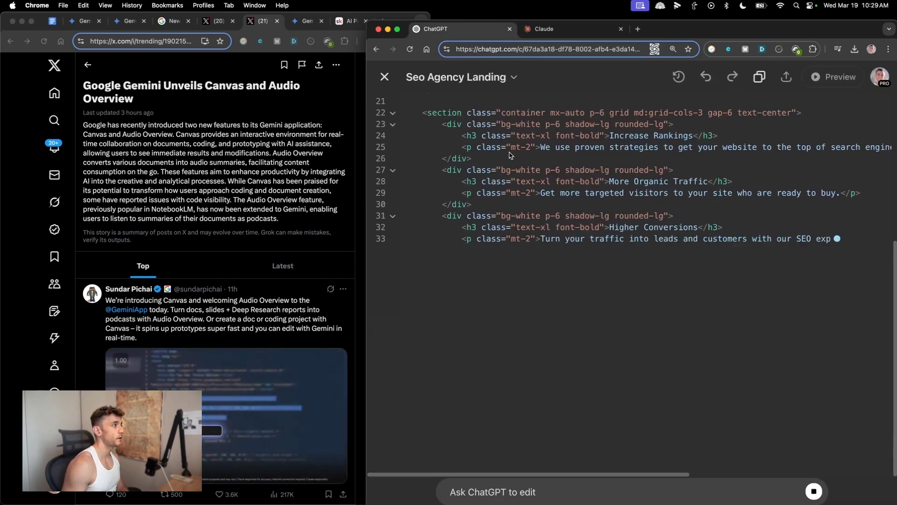
key(super+2)
key(super+v)
key(Return)
key(super+1)
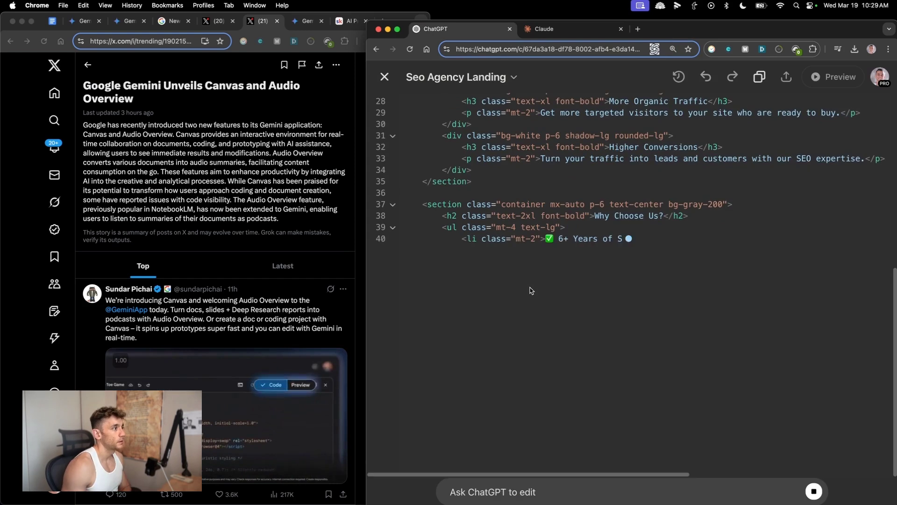
Step: Show Gemini in the left window and Claude in the right, bringing Gemini forward
click(82, 21)
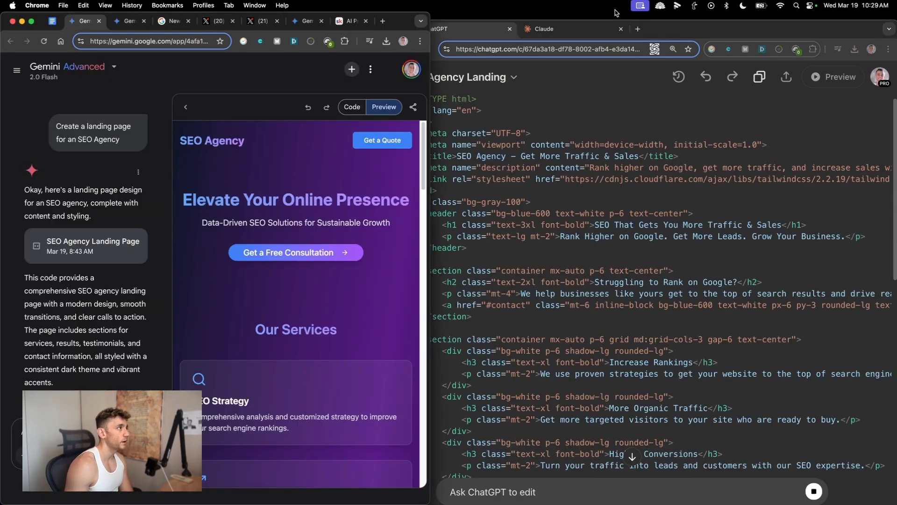
click(583, 31)
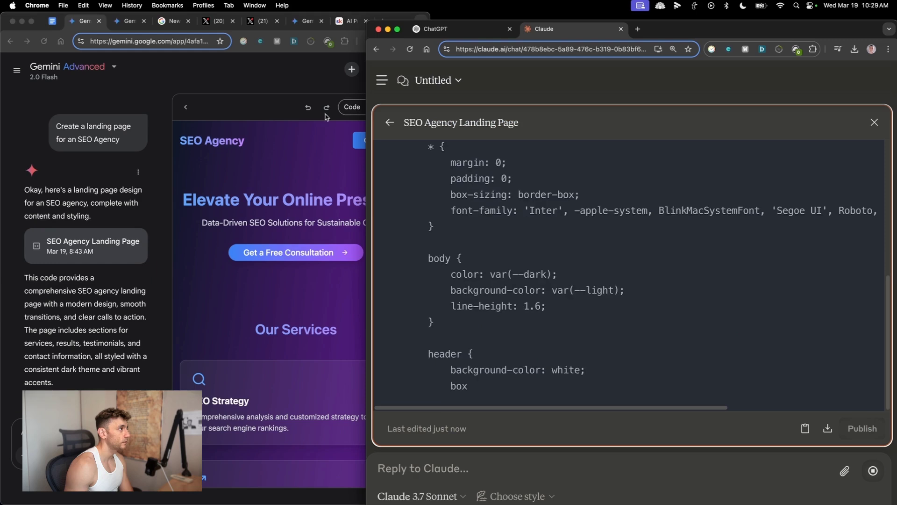
click(266, 138)
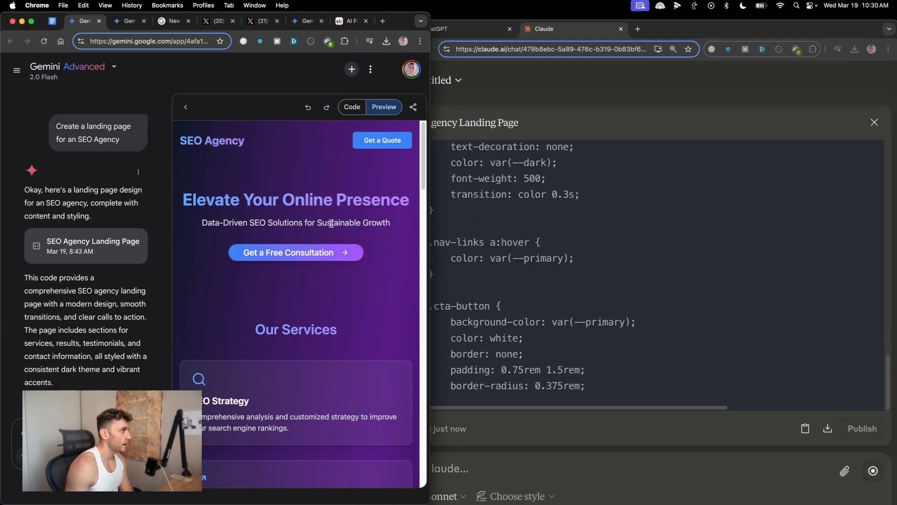
scroll(280, 234, down, 3)
scroll(240, 193, up, 3)
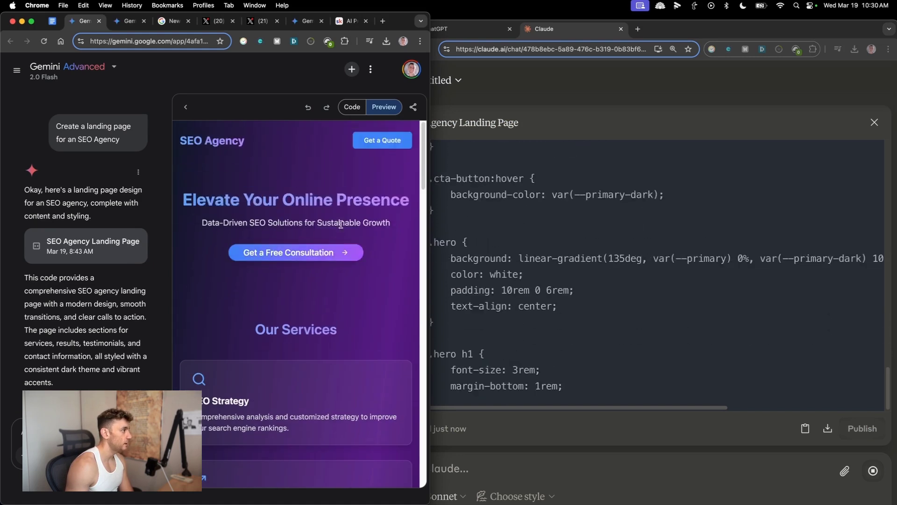
Step: Scroll the Canvas preview down, selecting the original prompt and the Contact Information details
scroll(256, 299, down, 6)
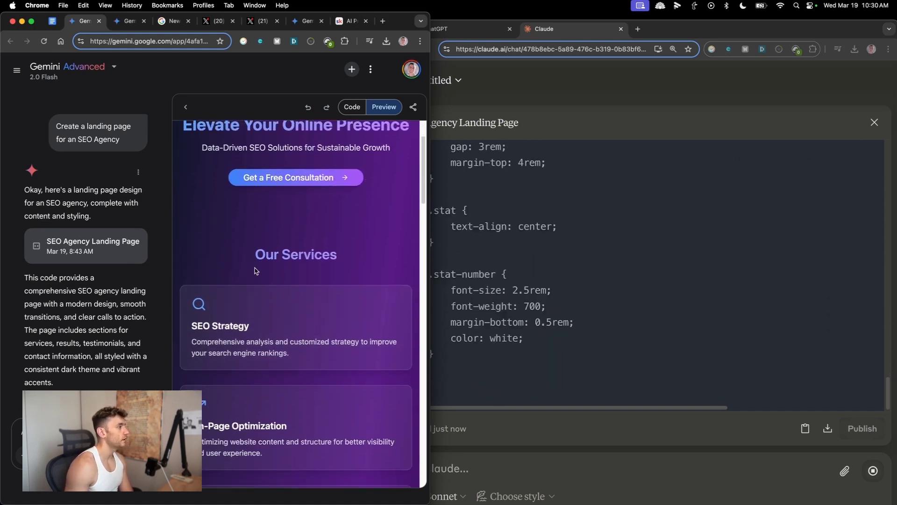
scroll(308, 351, down, 6)
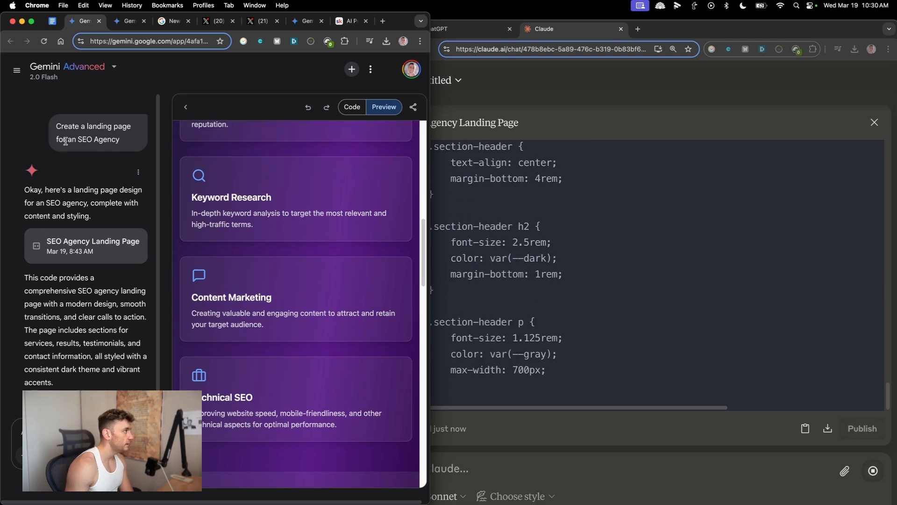
drag(50, 123, 68, 163)
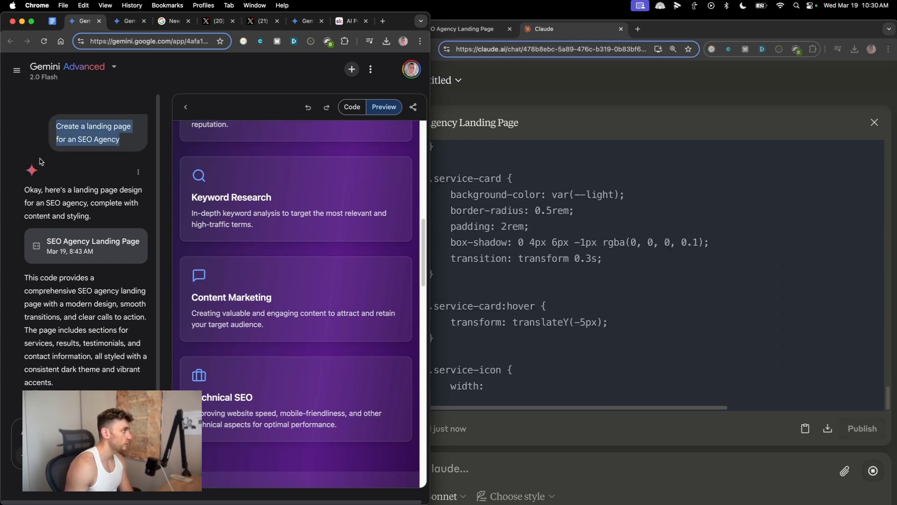
scroll(355, 280, down, 12)
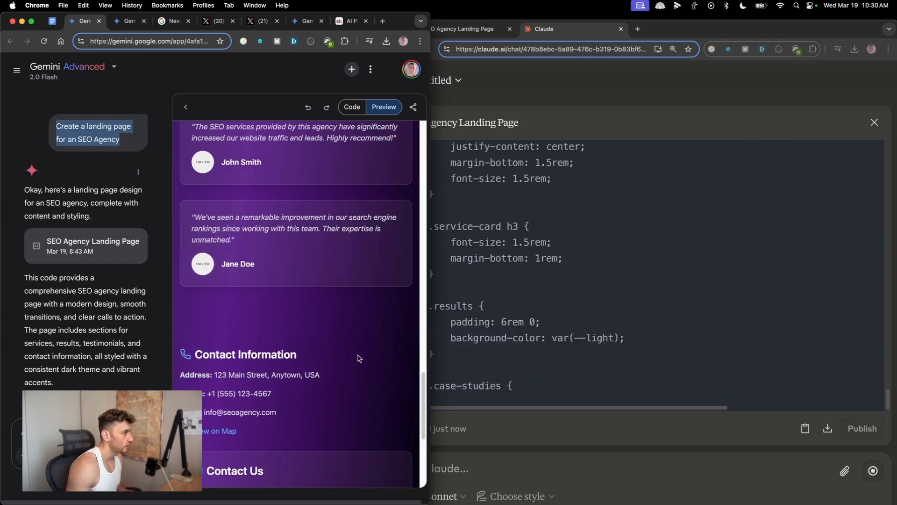
drag(197, 348, 331, 381)
scroll(331, 381, up, 3)
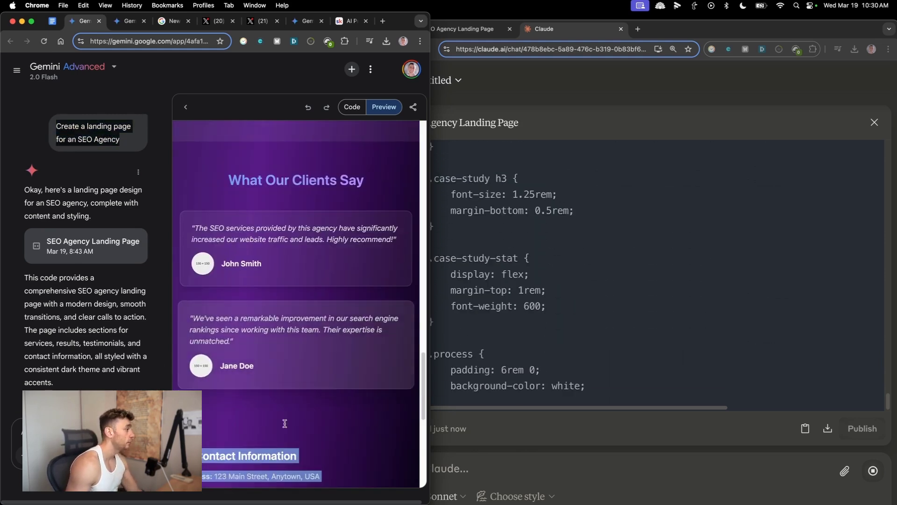
Step: Inspect the landing page's source code in the Code view, then return to the Preview
scroll(314, 394, down, 5)
scroll(314, 394, down, 4)
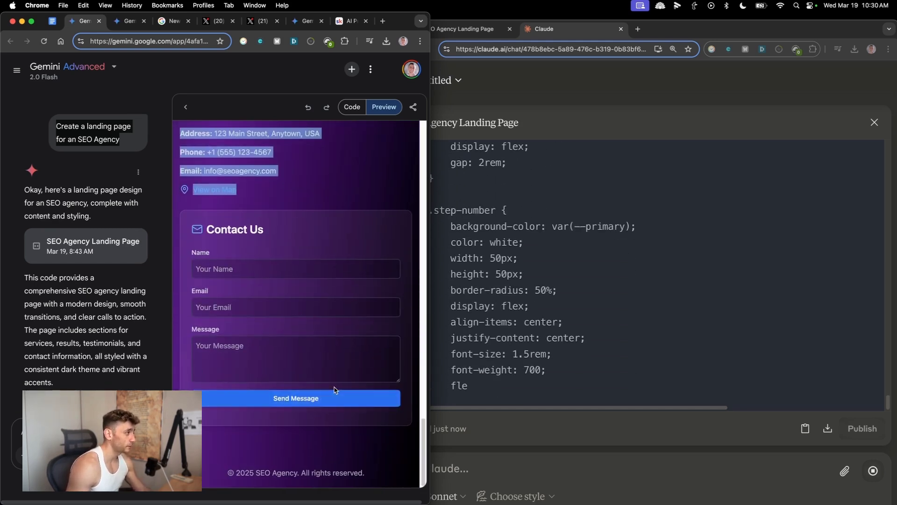
scroll(336, 372, up, 12)
click(351, 106)
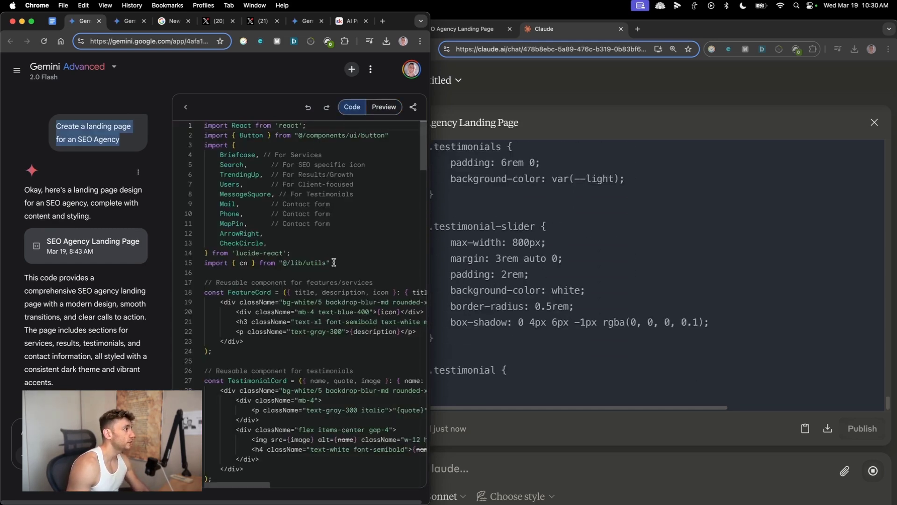
scroll(338, 175, down, 20)
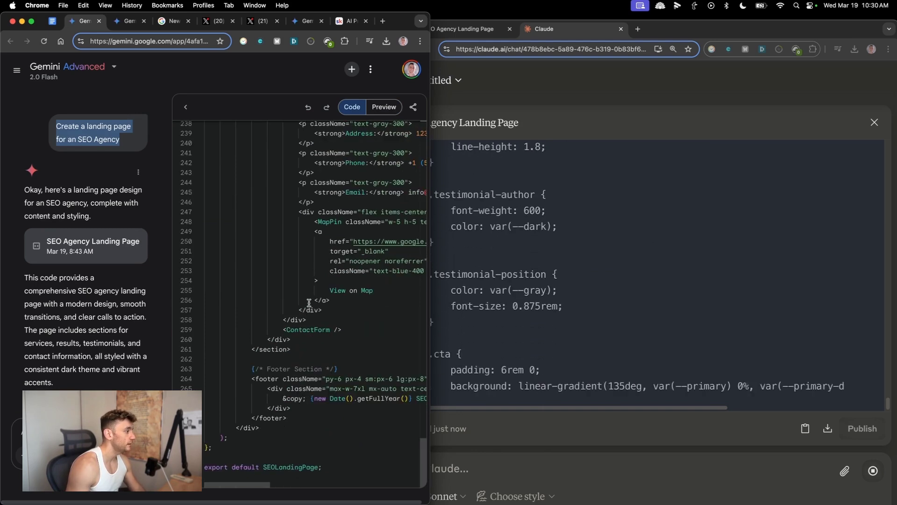
scroll(311, 271, up, 20)
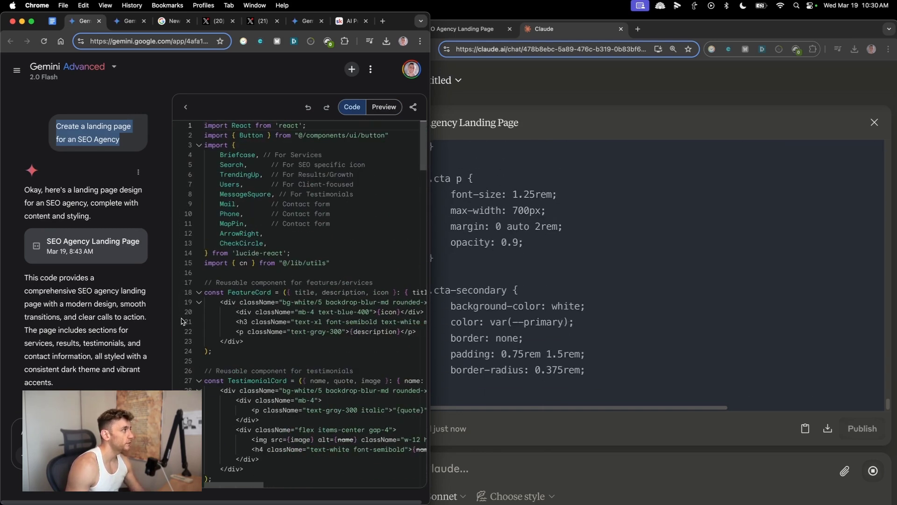
click(384, 106)
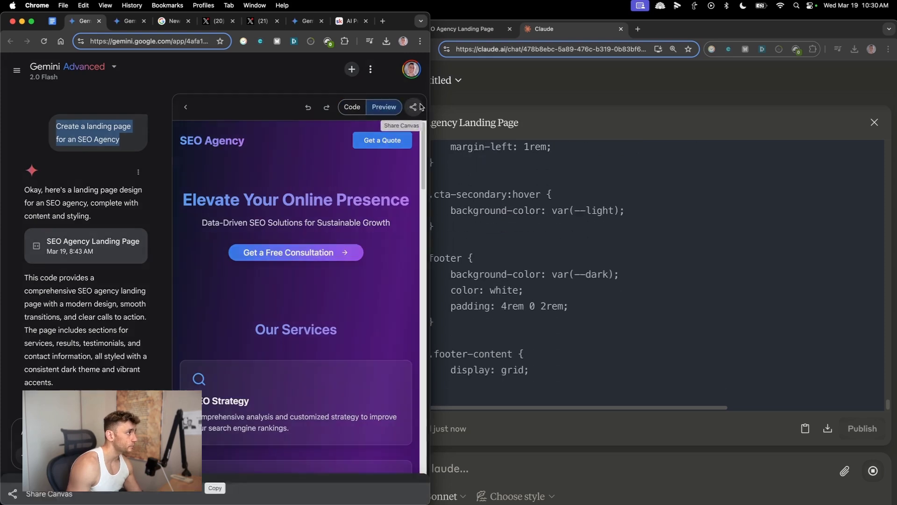
Step: Copy the canvas's public share link and load it in a new tab
click(417, 107)
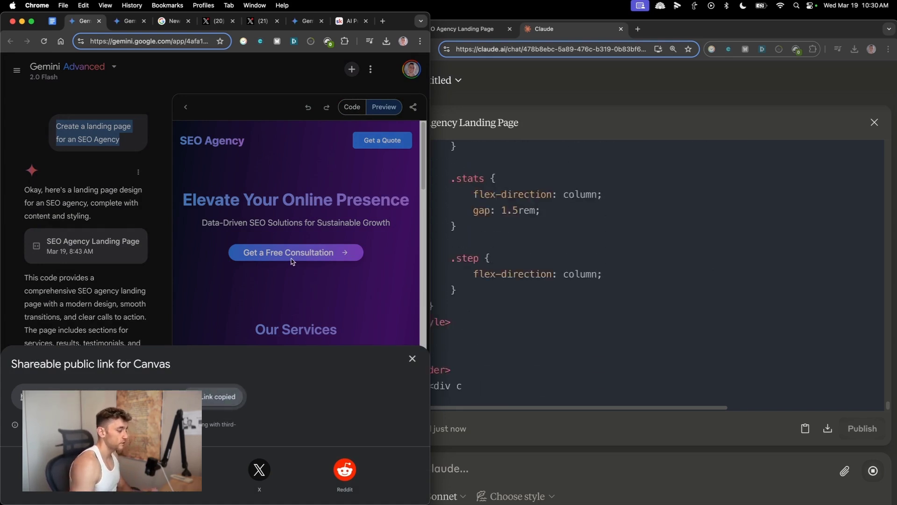
key(super+t)
key(super+v)
key(Return)
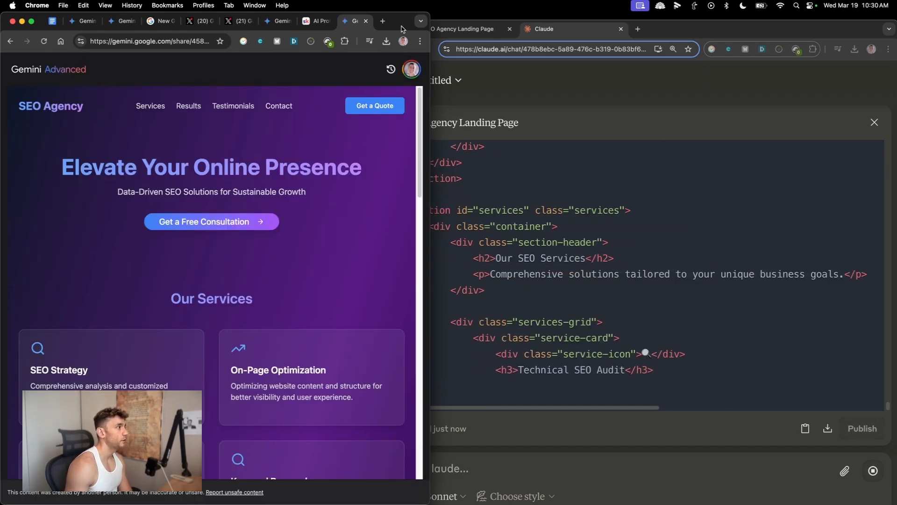
Step: Maximize the shared canvas page and check both its Code and Preview views
double_click(401, 29)
scroll(457, 302, down, 15)
scroll(458, 304, up, 20)
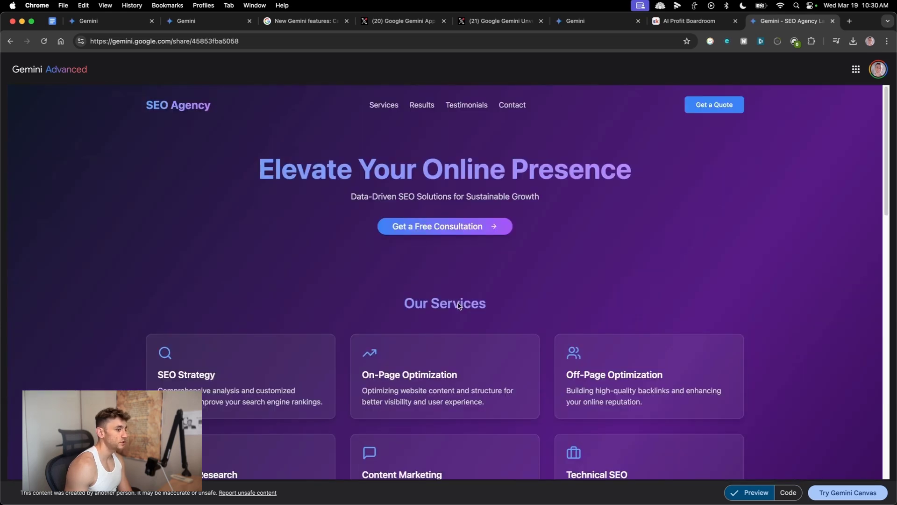
click(788, 492)
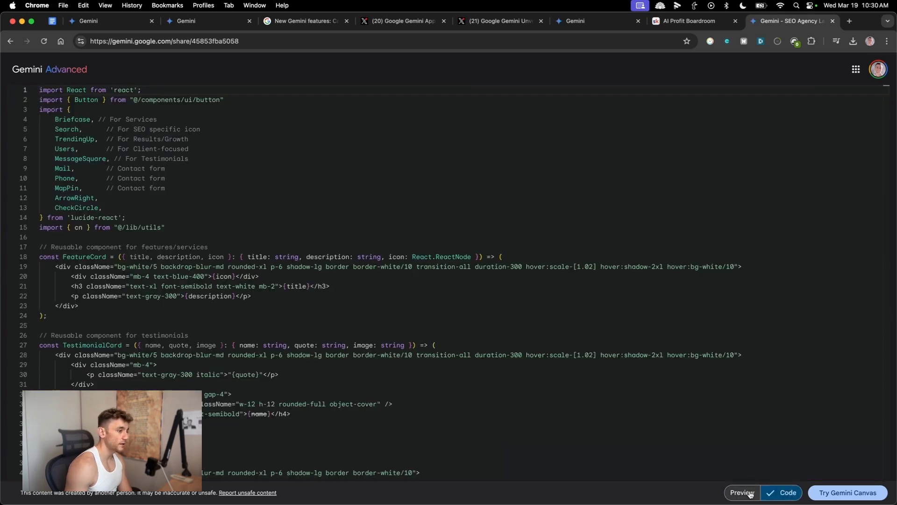
click(765, 490)
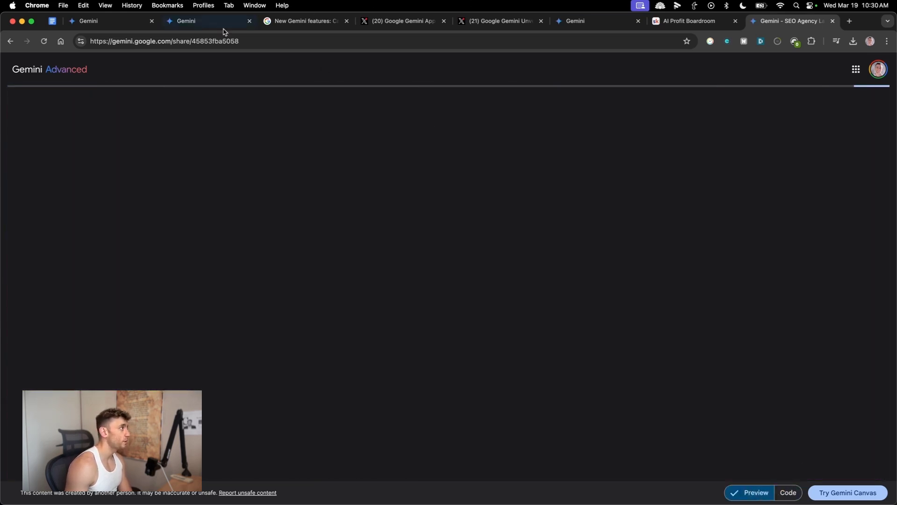
Step: Return to the original Gemini chat and narrow its window to sit beside ChatGPT
click(124, 23)
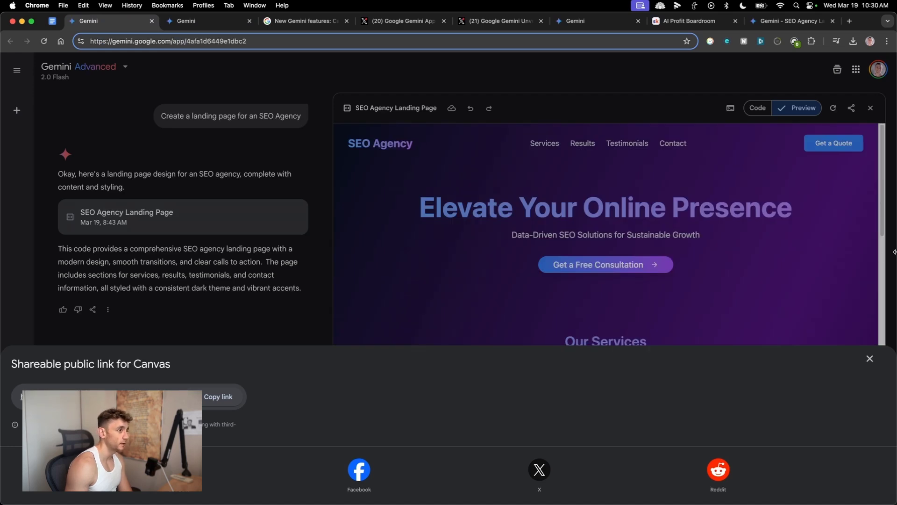
drag(894, 252, 435, 305)
drag(436, 306, 406, 307)
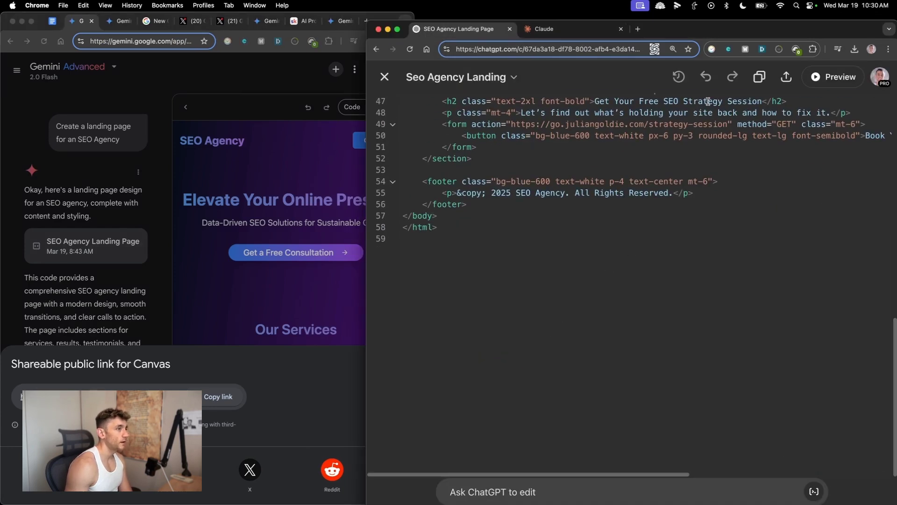
Step: Render ChatGPT's landing page preview, then close Gemini's share panel and reposition and widen its window
click(821, 79)
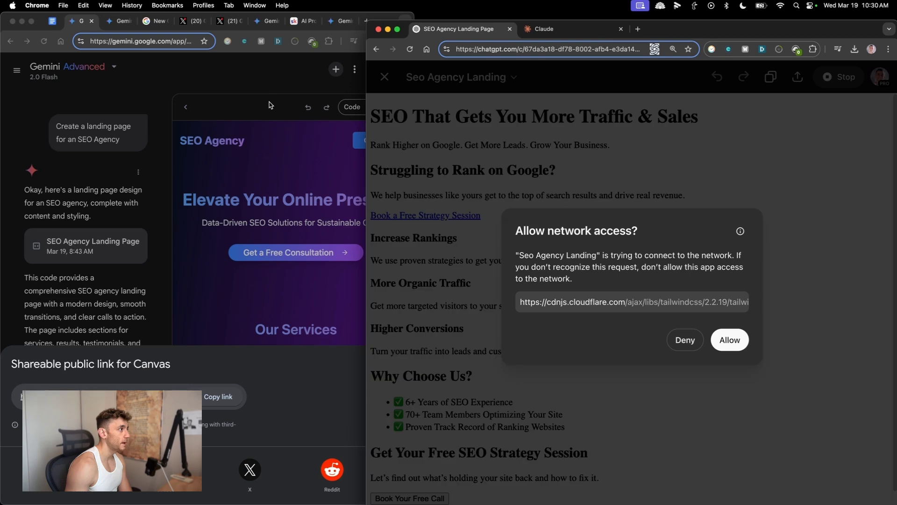
click(712, 334)
click(243, 206)
click(396, 358)
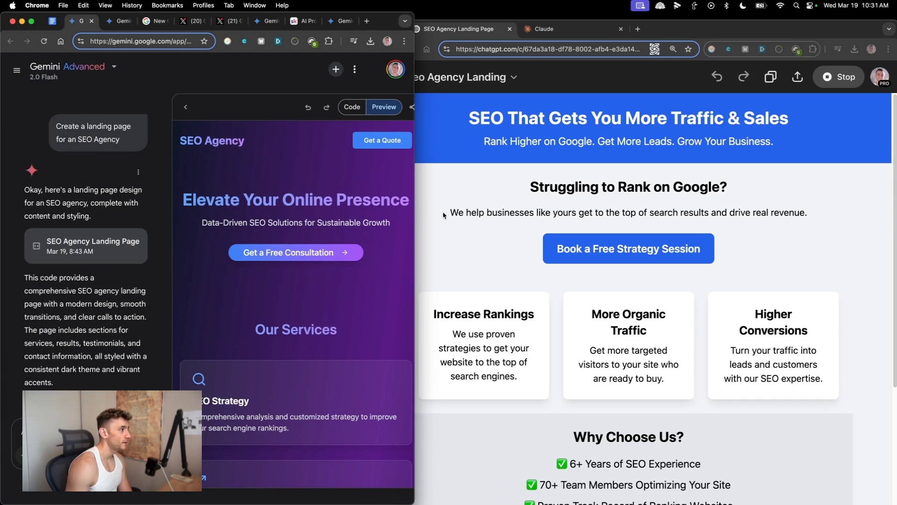
drag(351, 18, 170, 18)
drag(232, 139, 451, 177)
Step: Resize and move the ChatGPT window to show its full landing page, reviewing the hero section
click(410, 198)
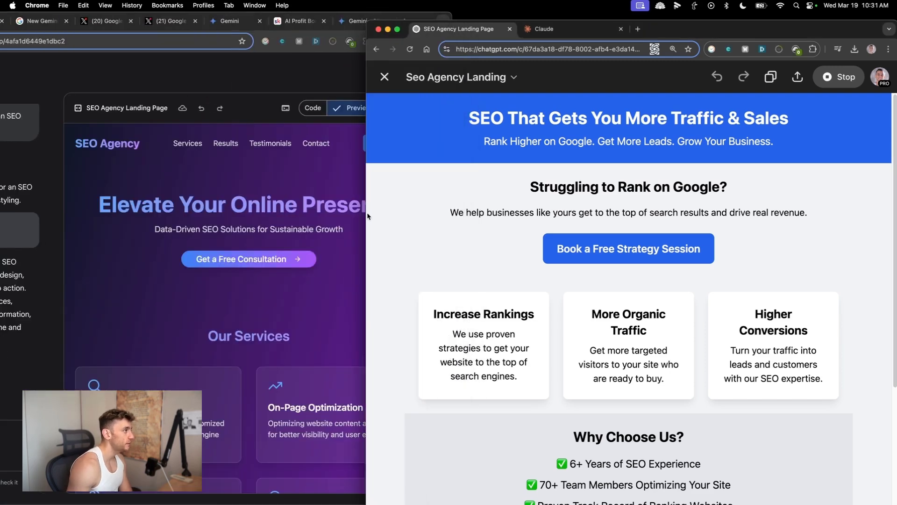
drag(367, 211, 448, 210)
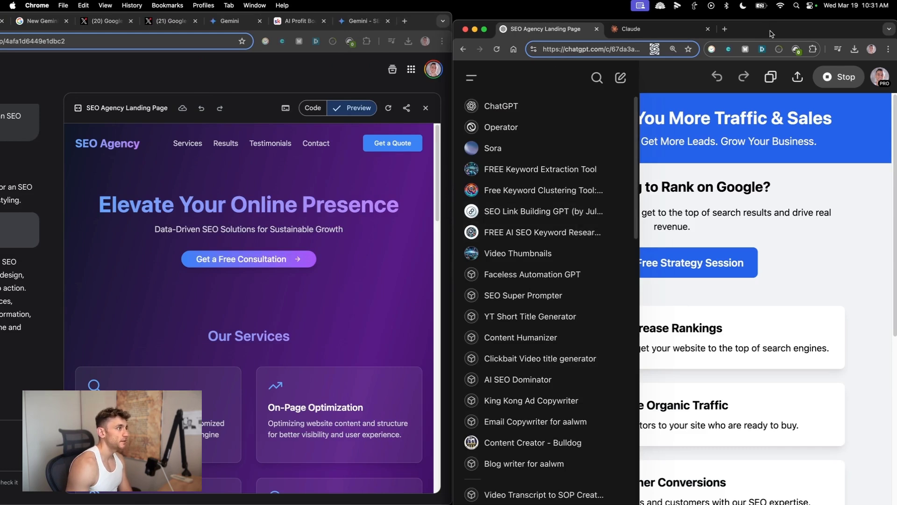
drag(770, 34, 646, 37)
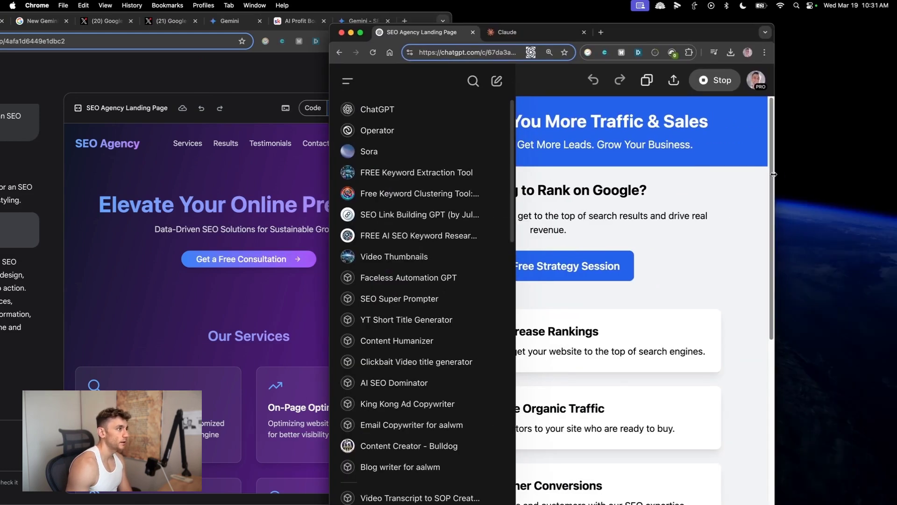
drag(773, 174, 879, 174)
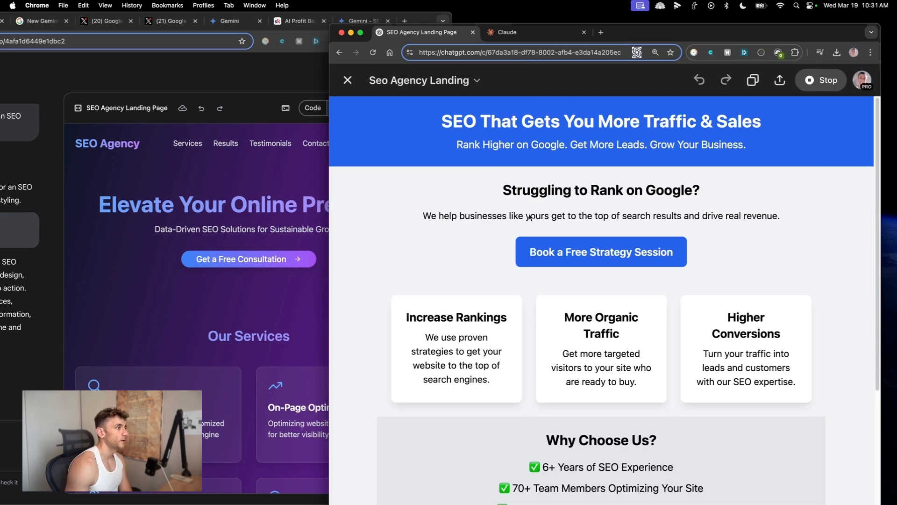
scroll(634, 256, down, 4)
scroll(621, 252, up, 4)
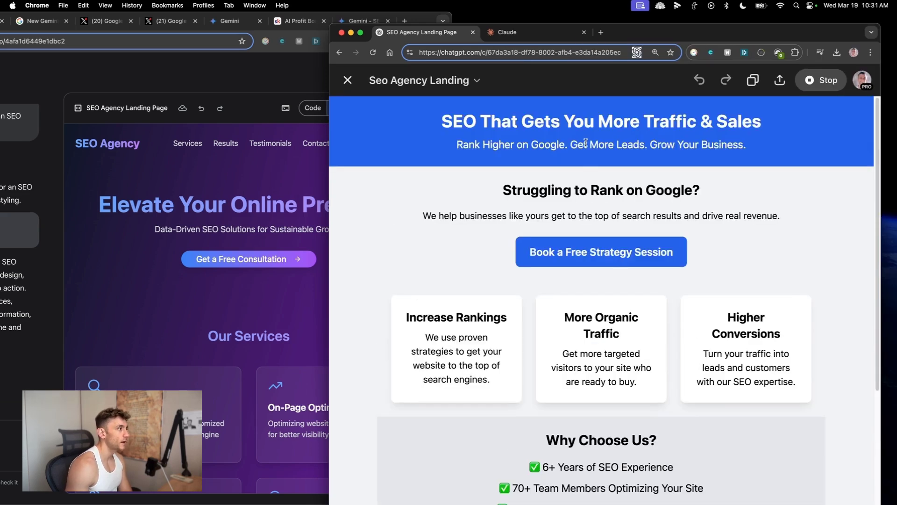
drag(410, 117, 717, 165)
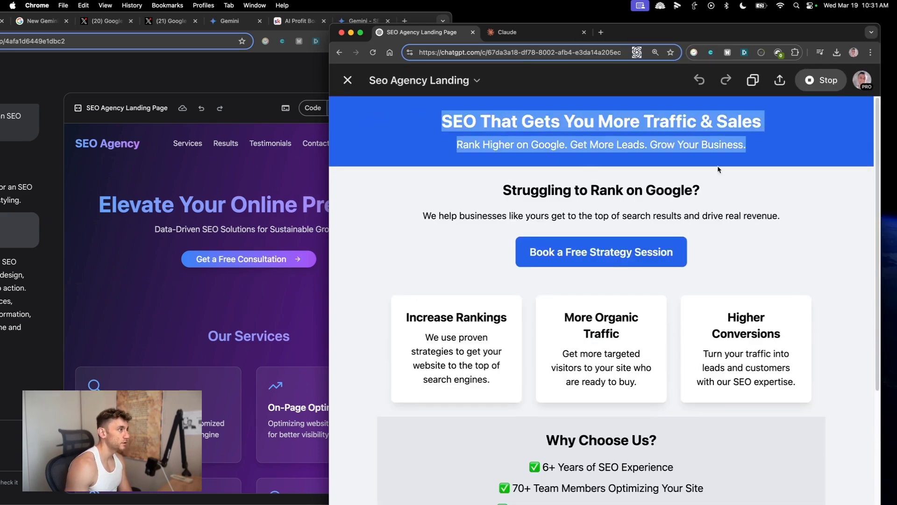
click(387, 159)
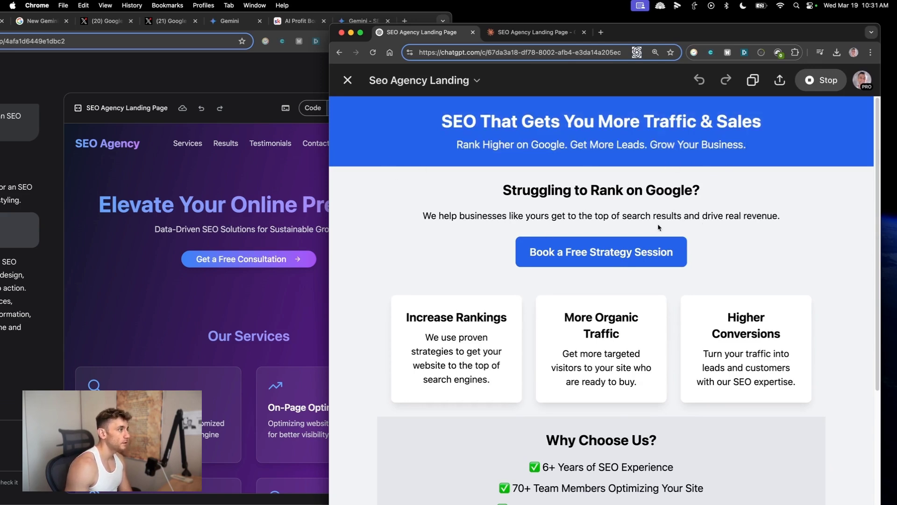
scroll(658, 227, down, 1)
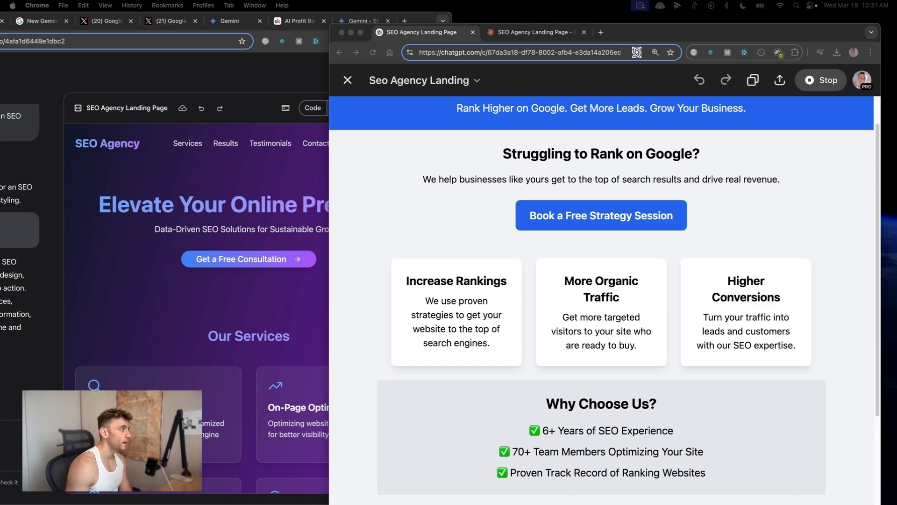
Step: Scroll through Gemini's landing page preview to compare it with ChatGPT's
click(163, 222)
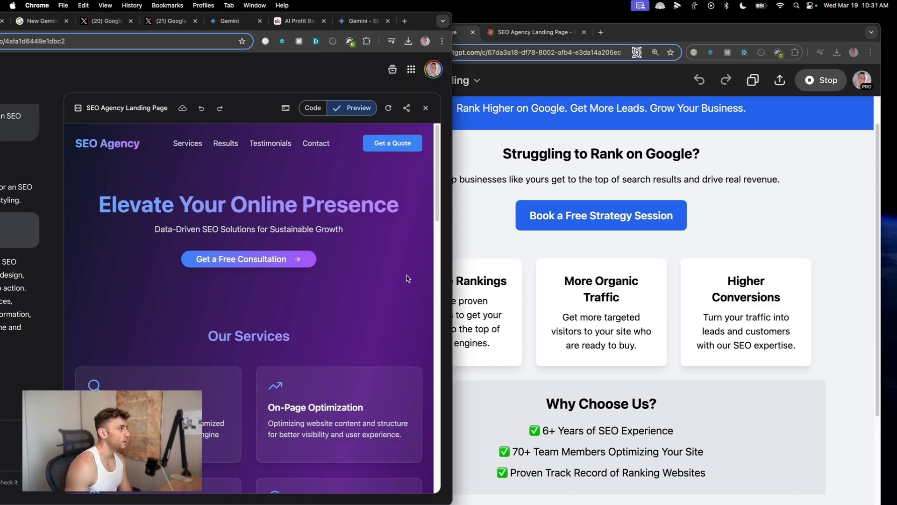
scroll(406, 282, down, 15)
scroll(333, 228, up, 15)
scroll(109, 278, down, 8)
drag(109, 279, 202, 352)
scroll(661, 343, down, 5)
Step: Narrow the ChatGPT window again, then switch to Claude's version of the landing page
click(685, 253)
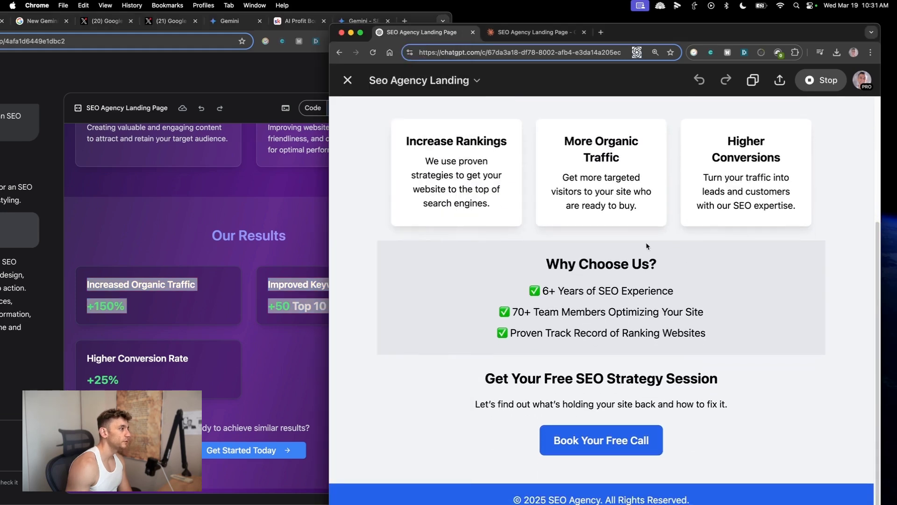
drag(330, 265, 468, 265)
click(267, 235)
click(487, 81)
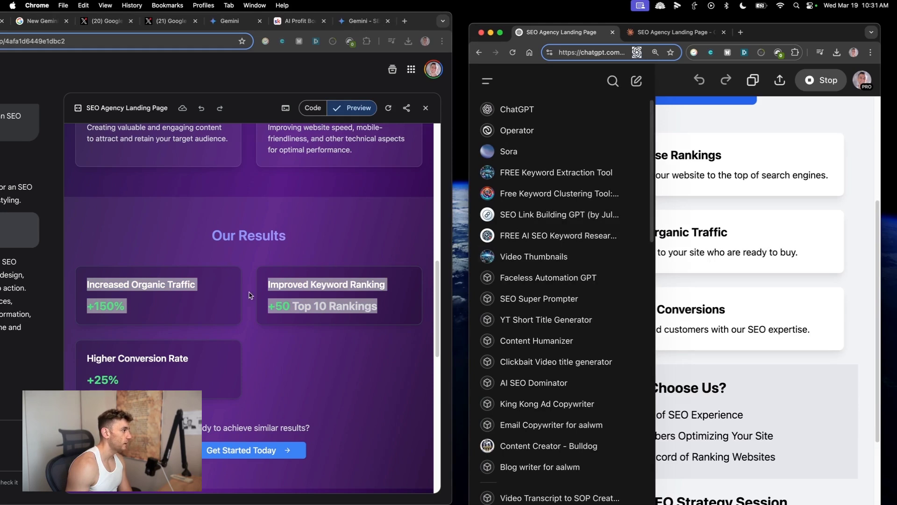
scroll(327, 290, up, 2)
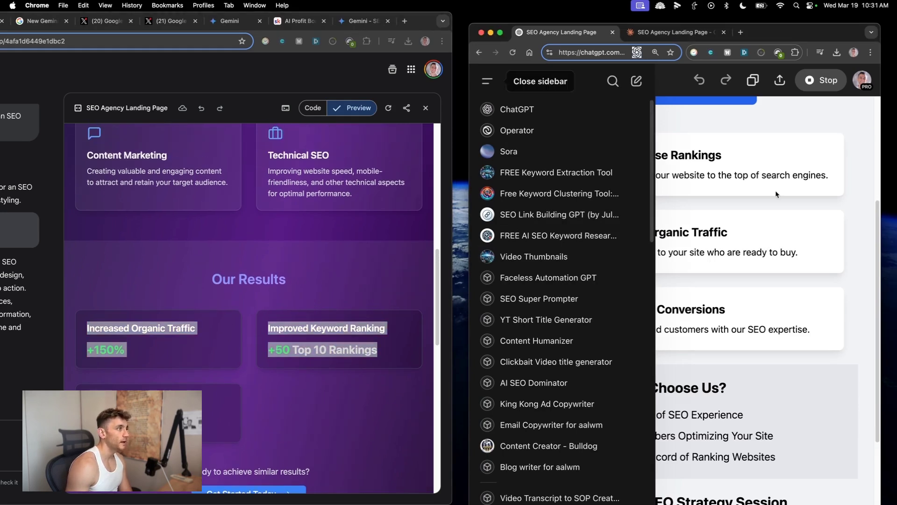
click(640, 37)
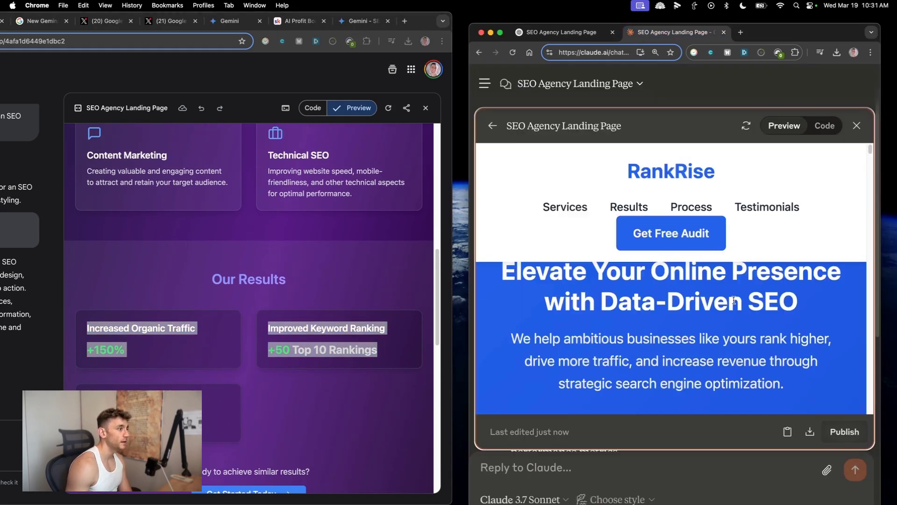
Step: Maximize the Claude window and scroll through the RankRise landing page preview from the headline down
double_click(786, 41)
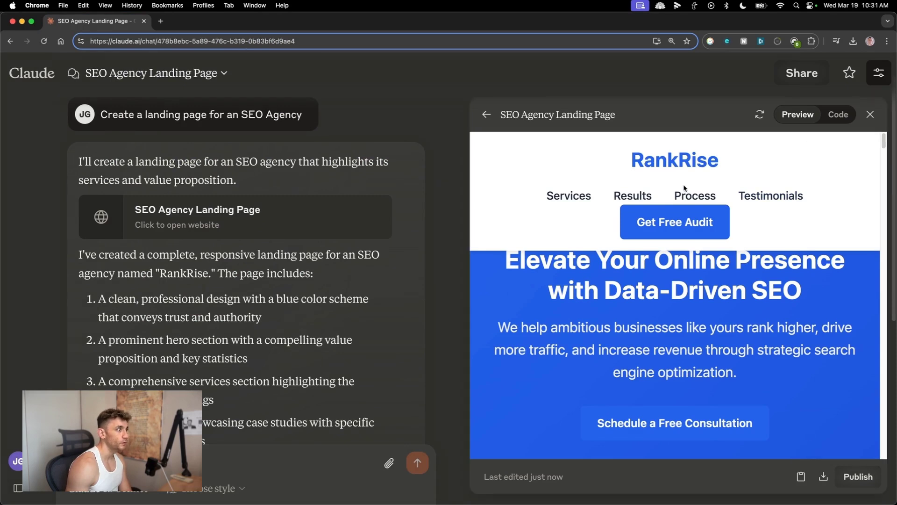
drag(498, 178, 792, 256)
click(711, 176)
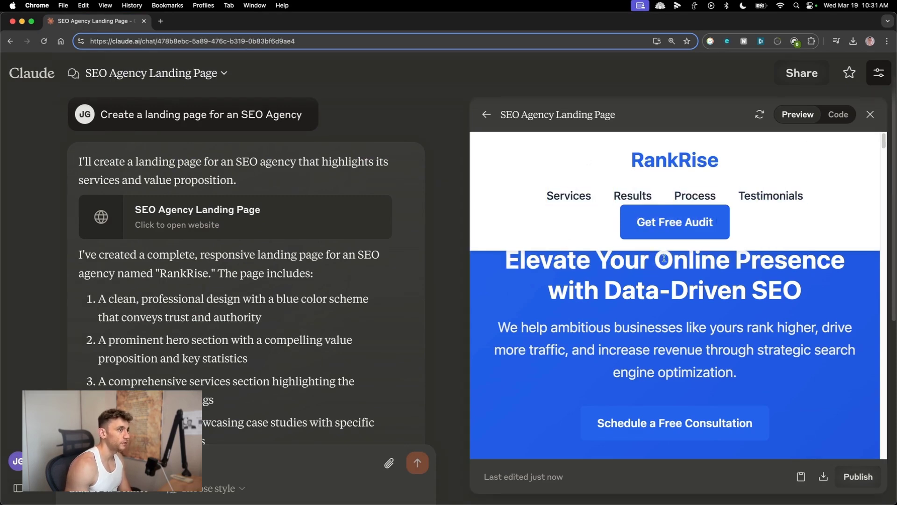
scroll(675, 321, down, 15)
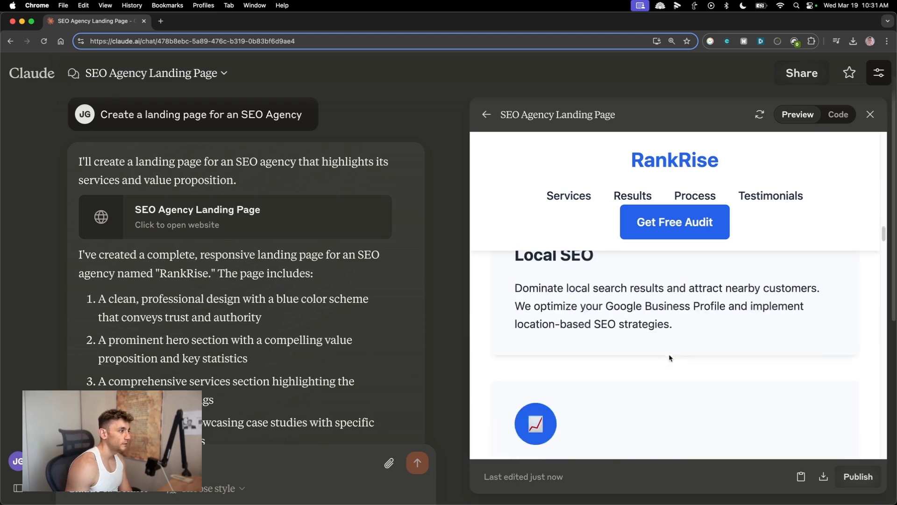
scroll(669, 358, down, 15)
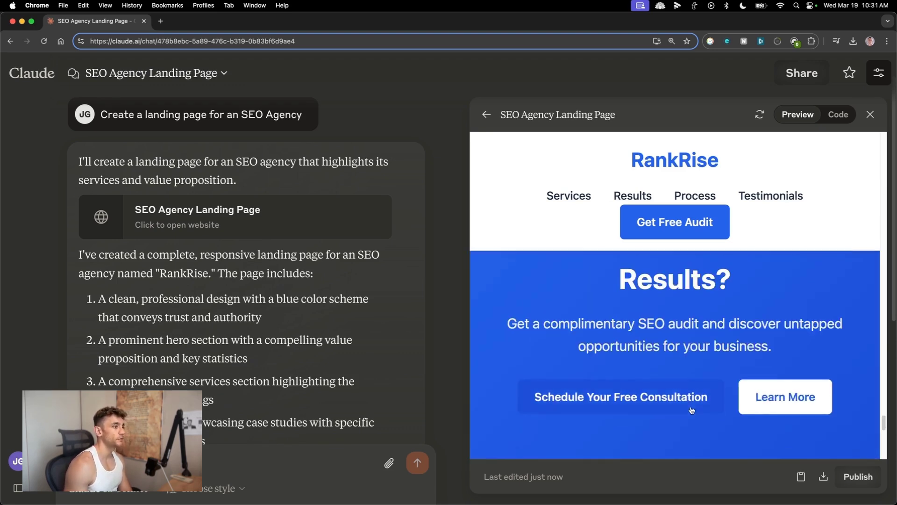
scroll(687, 394, down, 3)
scroll(687, 395, up, 20)
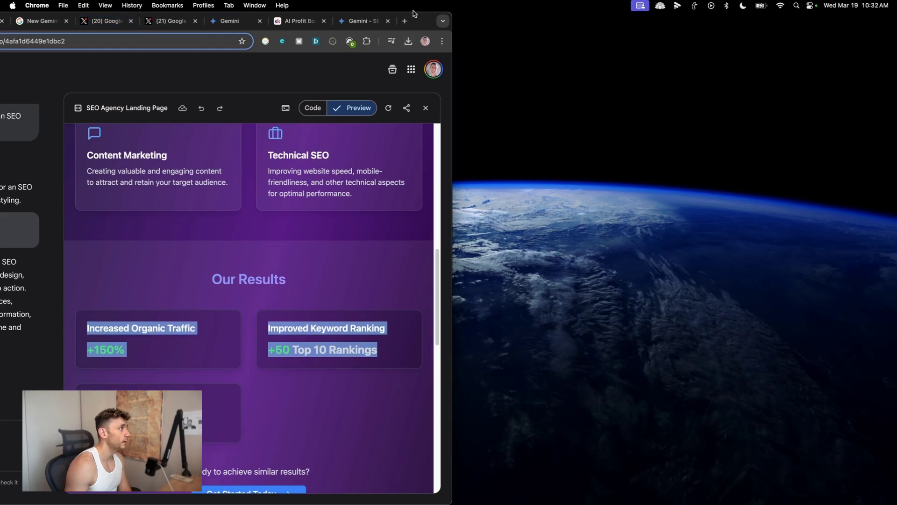
Step: Maximize Gemini, select the 'Create a landing page for an SEO Agency' prompt, and open a new tab
double_click(419, 21)
scroll(557, 293, up, 15)
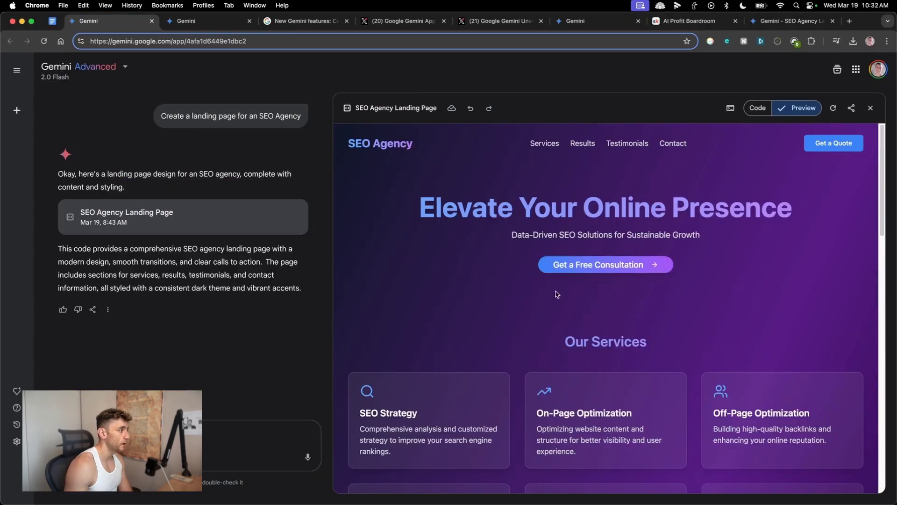
drag(396, 201, 801, 258)
click(801, 260)
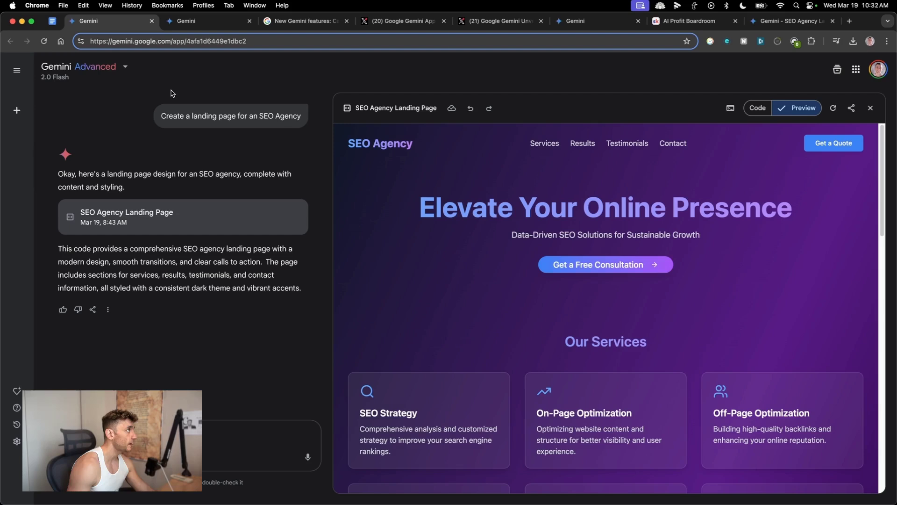
scroll(434, 333, down, 15)
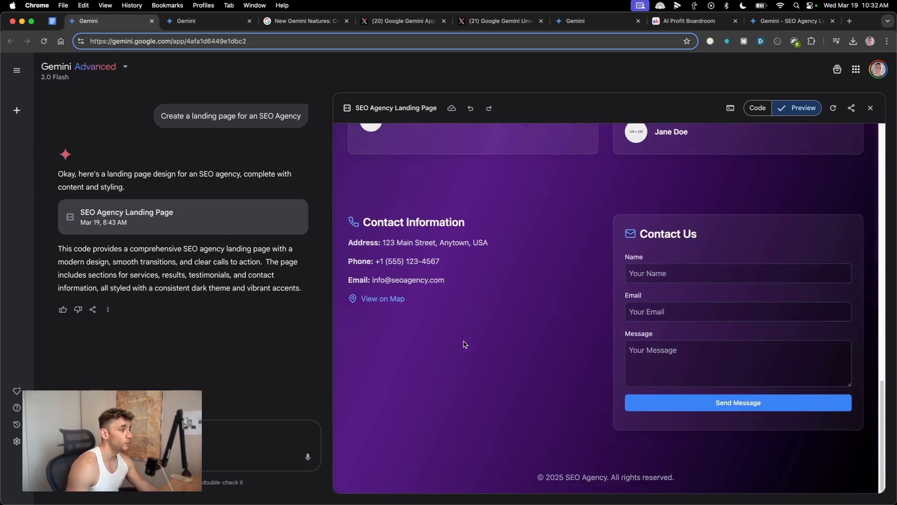
scroll(420, 312, up, 15)
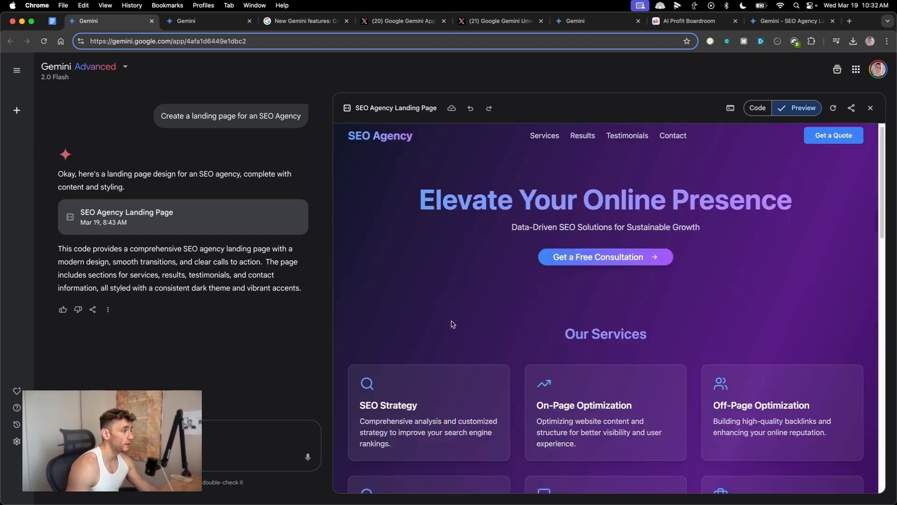
triple_click(238, 115)
key(super+c)
key(super+t)
Step: Load bolt.new, paste and submit the SEO agency landing page prompt, then return to the Gemini tab
text(bolt.new)
key(Return)
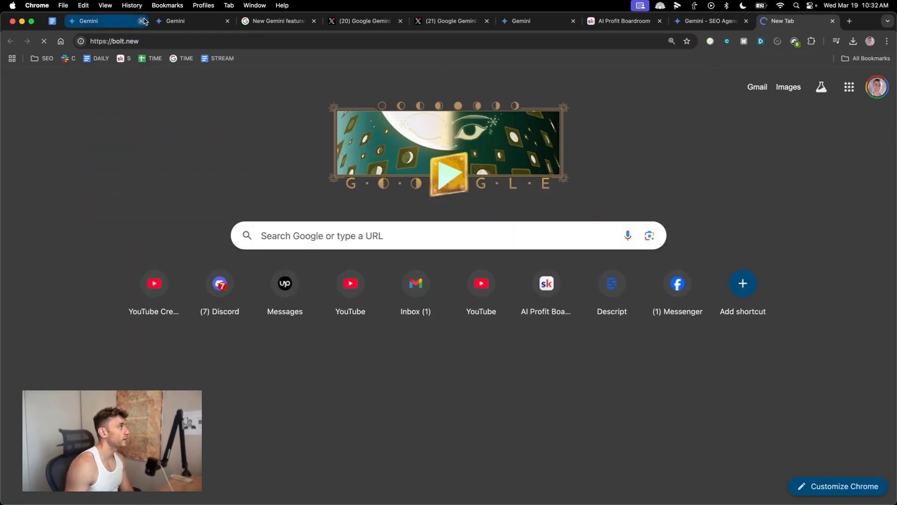
drag(107, 20, 710, 22)
click(795, 21)
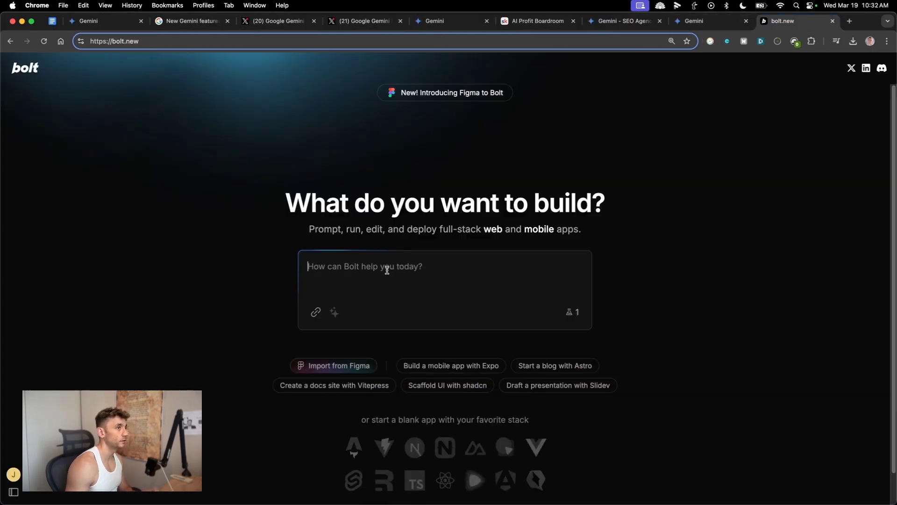
key(super+v)
key(Return)
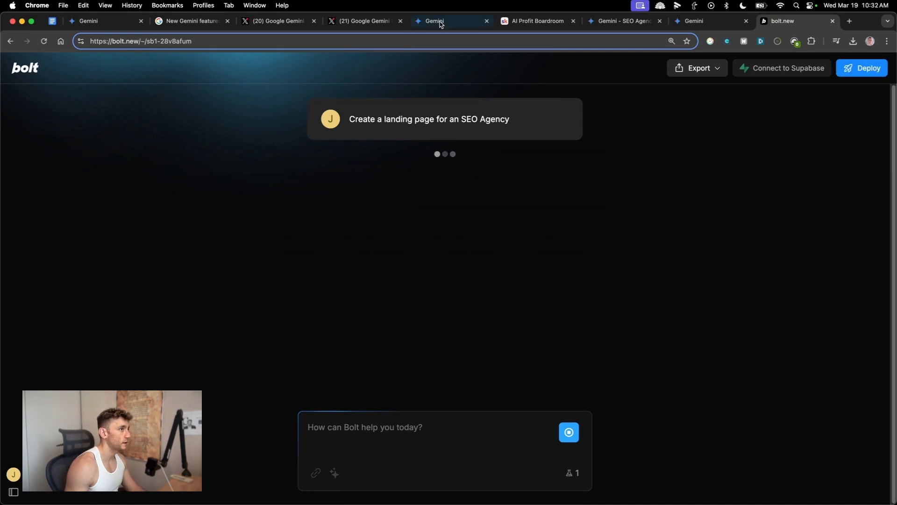
click(696, 21)
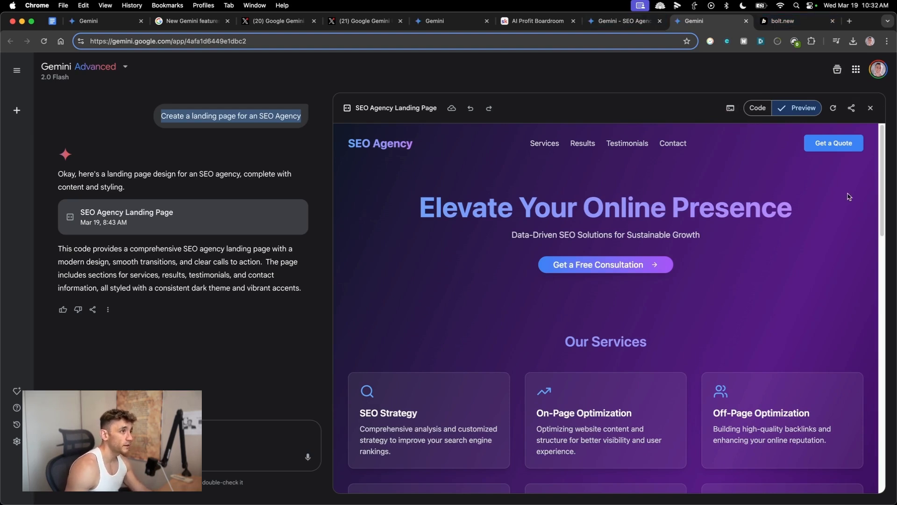
Step: Review Gemini's landing page, check Bolt's App.tsx progress, and come back to Gemini
scroll(641, 331, down, 15)
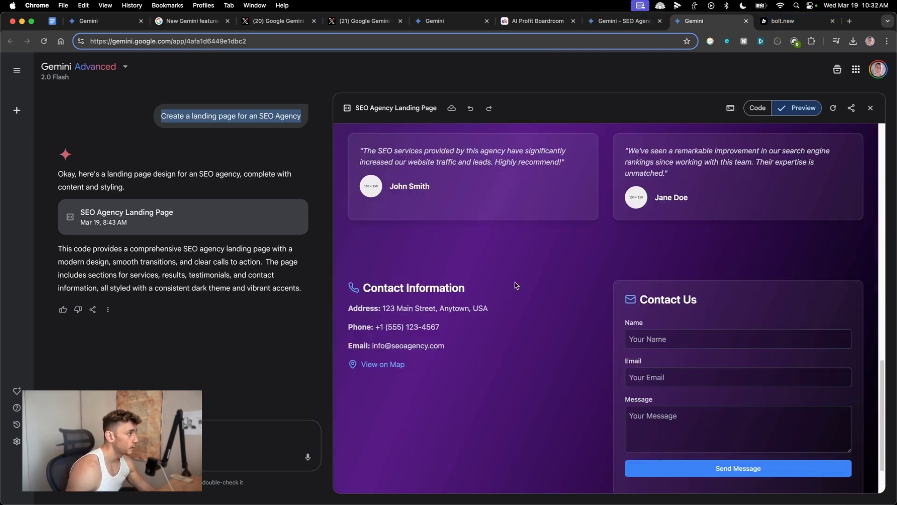
scroll(516, 284, up, 15)
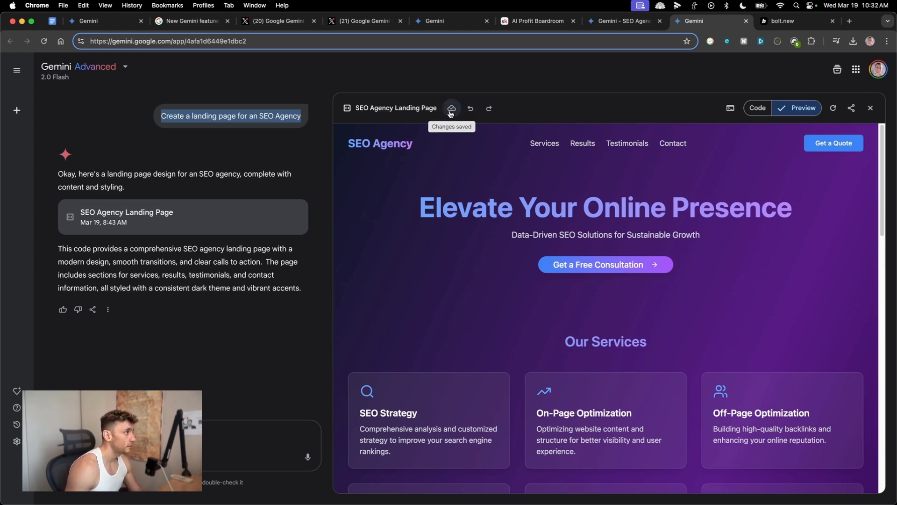
click(790, 21)
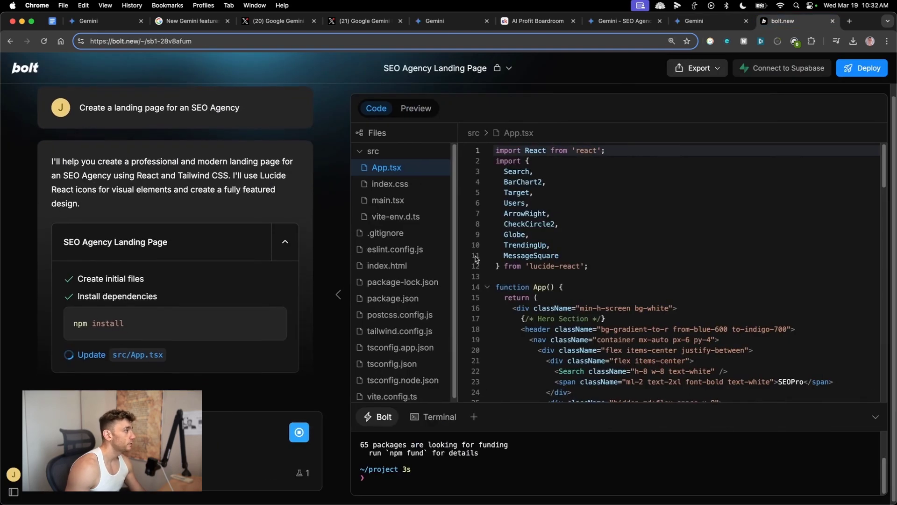
key(super+alt+Left)
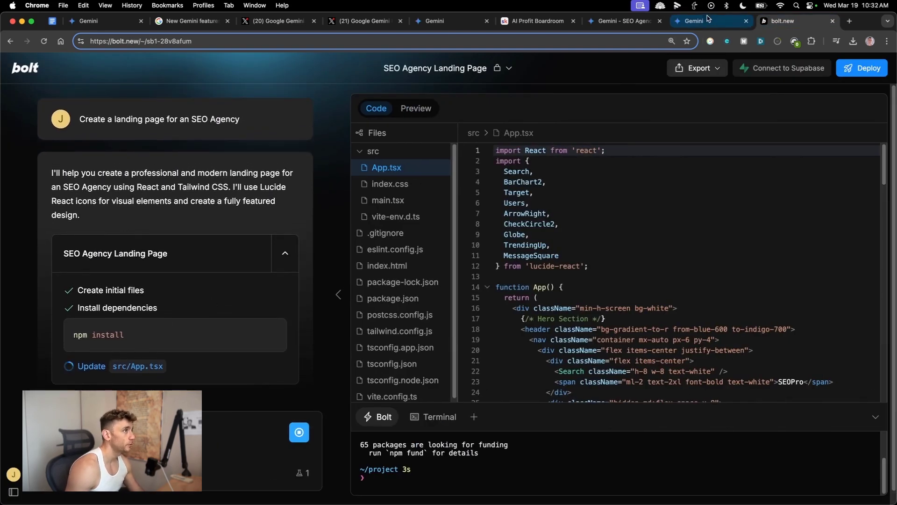
click(202, 427)
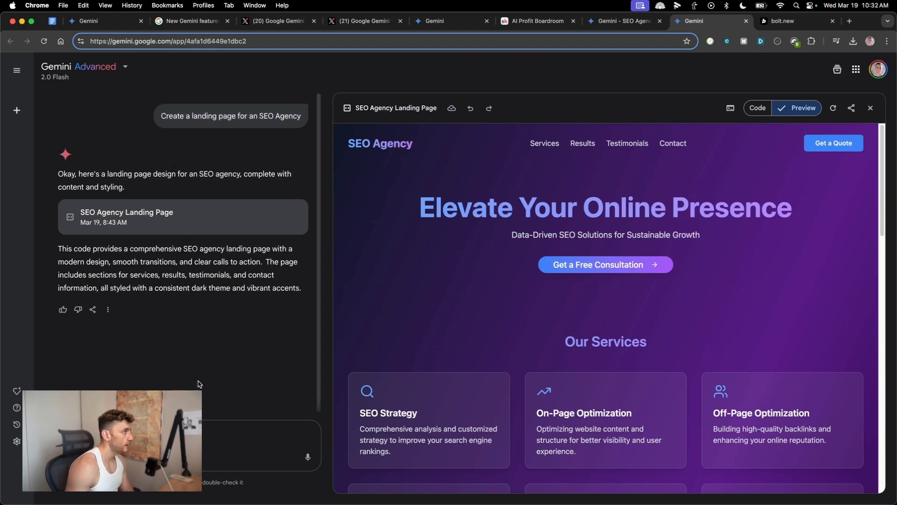
Step: Open the Gemini app in a new tab at 150% zoom and send 'Run a self playing snake game'
key(super+t)
text(gemini.google.com/app)
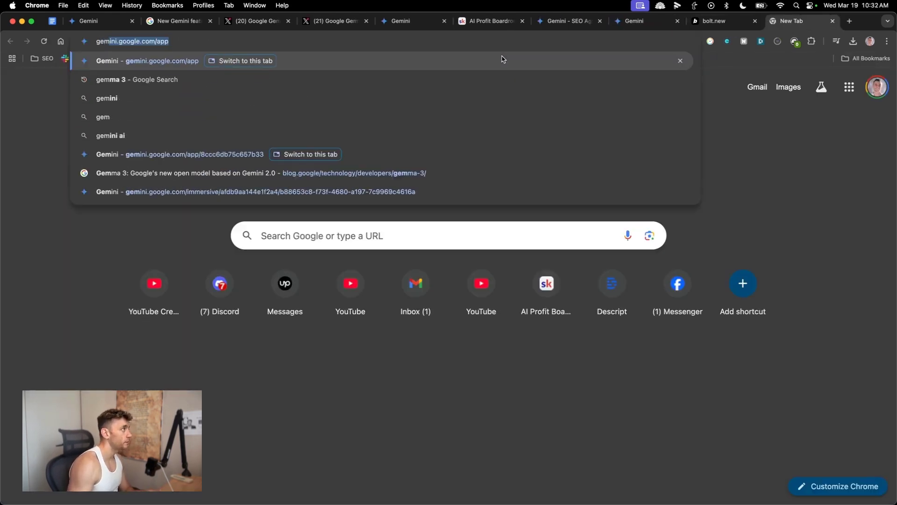
key(Return)
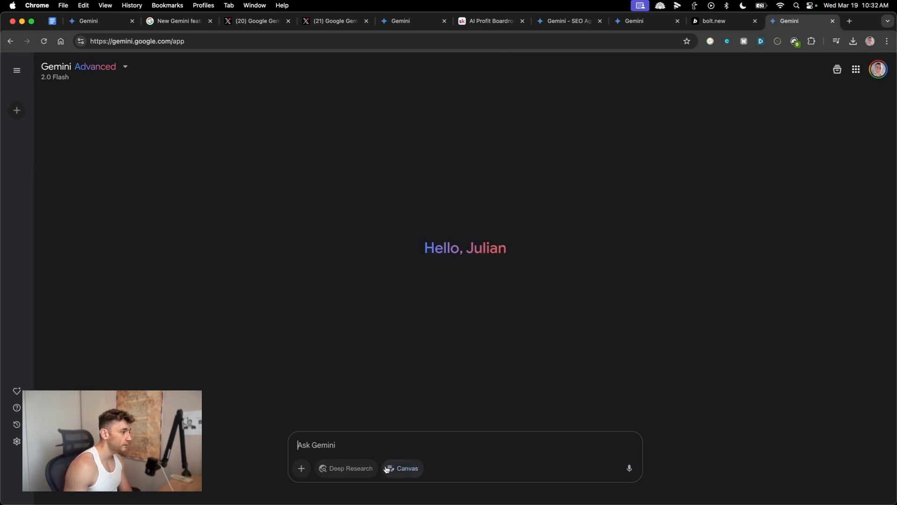
key(super+equal)
key(super+equal)
key(super+equal)
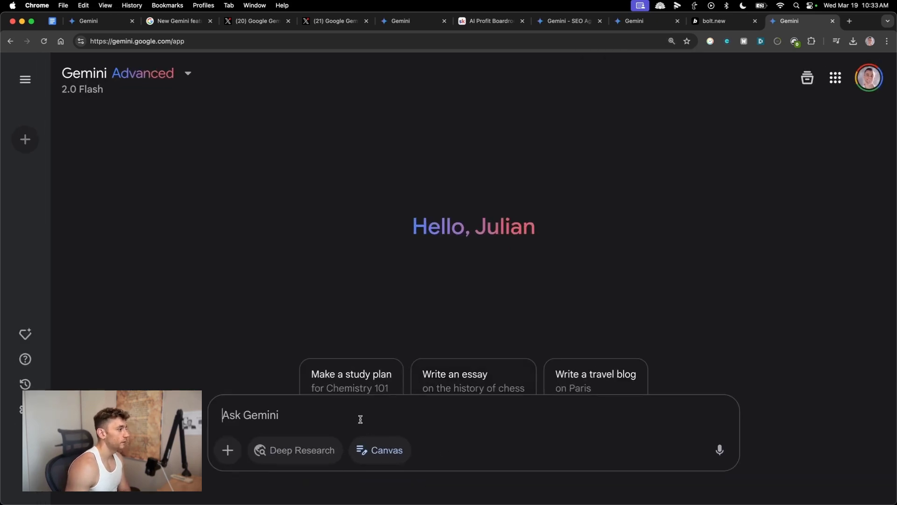
text(Run)
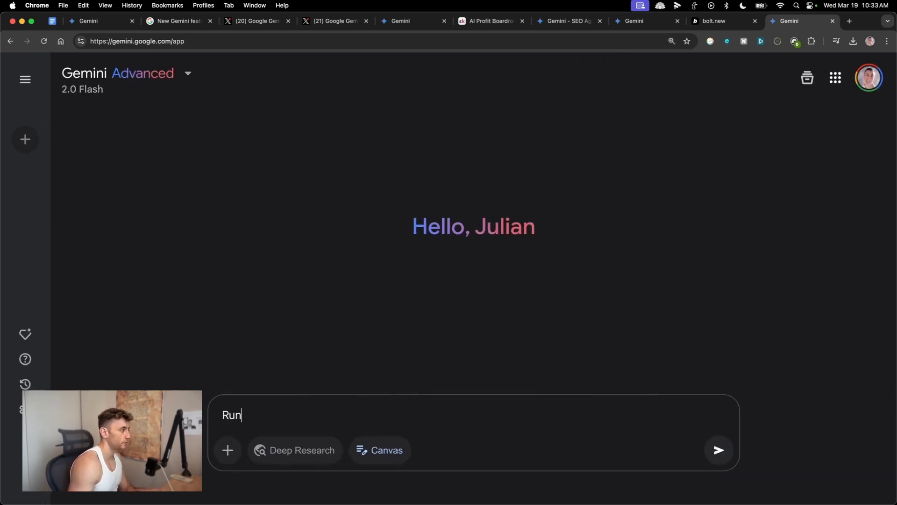
text( a self playing ga)
text(ake game)
key(Return)
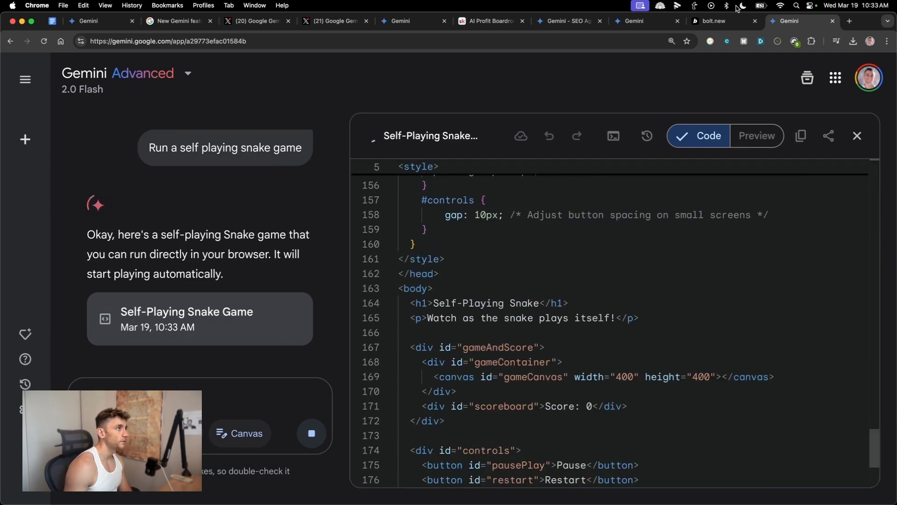
Step: Glance at Bolt's SEO Agency page, then return to the snake game canvas at normal zoom
click(721, 21)
scroll(600, 313, down, 15)
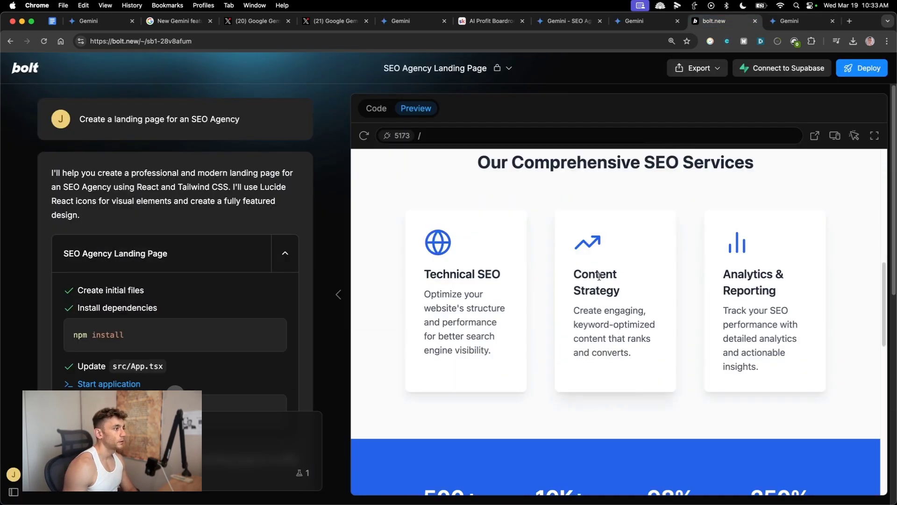
key(ctrl+Tab)
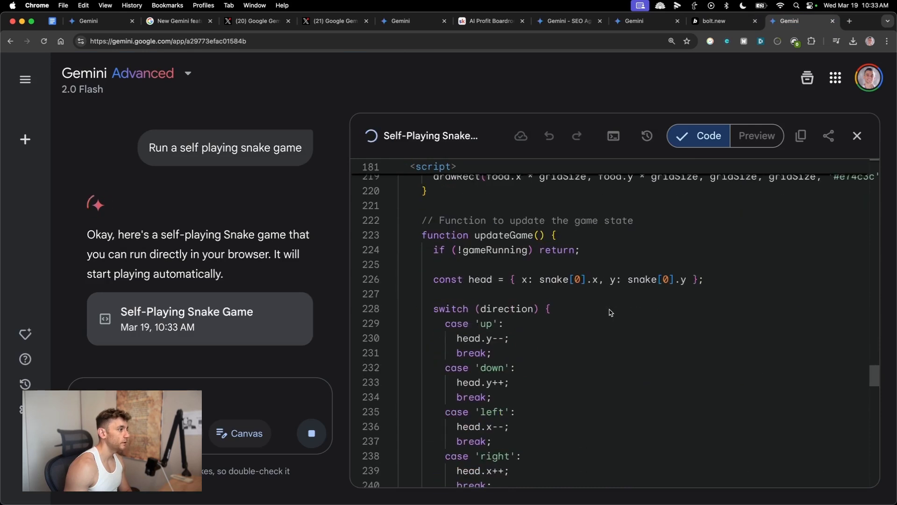
key(super+0)
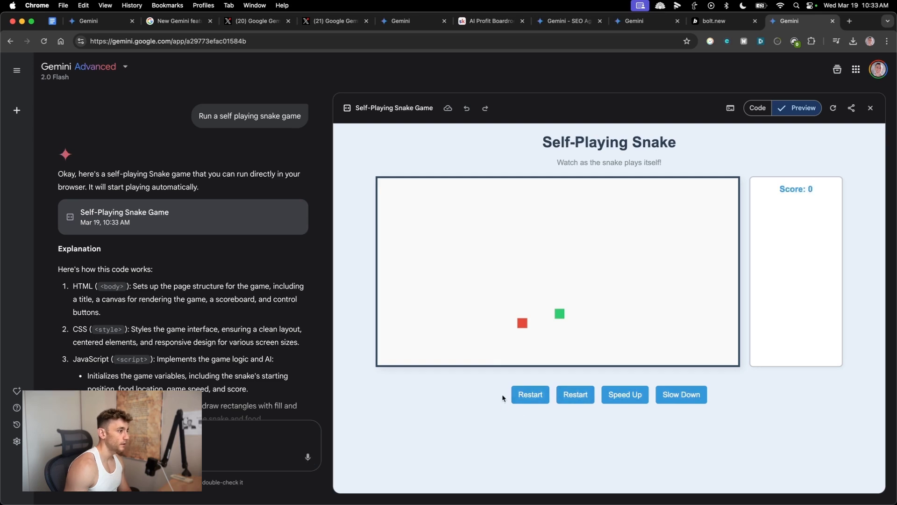
Step: Restart the Self-Playing Snake game five times in the canvas preview and watch it run
click(575, 395)
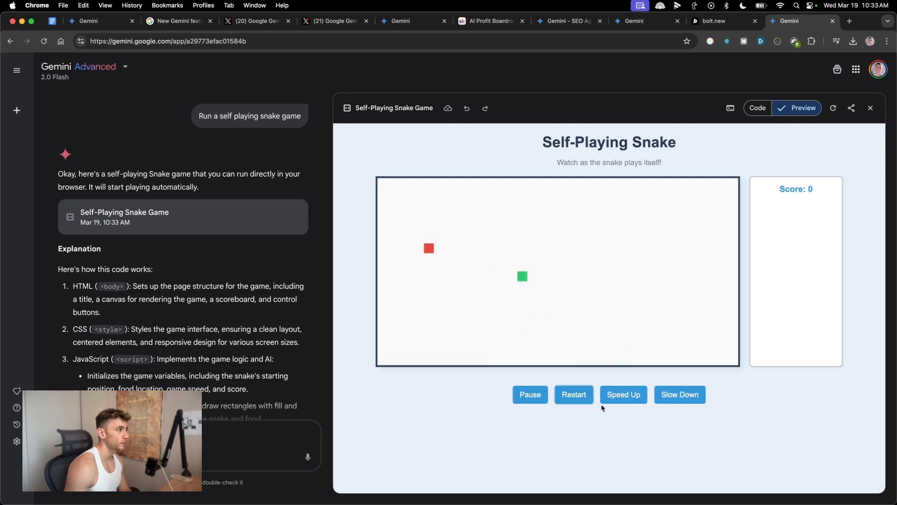
click(576, 394)
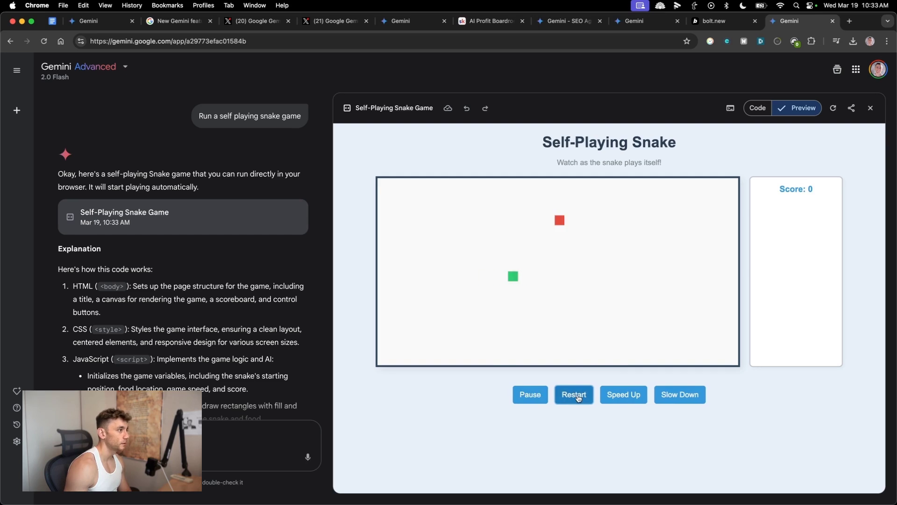
click(578, 394)
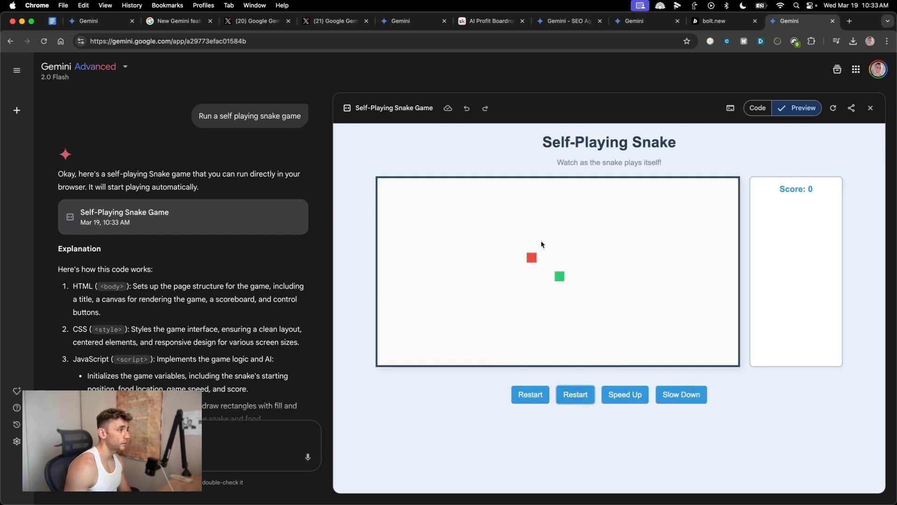
click(573, 397)
click(572, 401)
drag(516, 133, 755, 472)
click(755, 473)
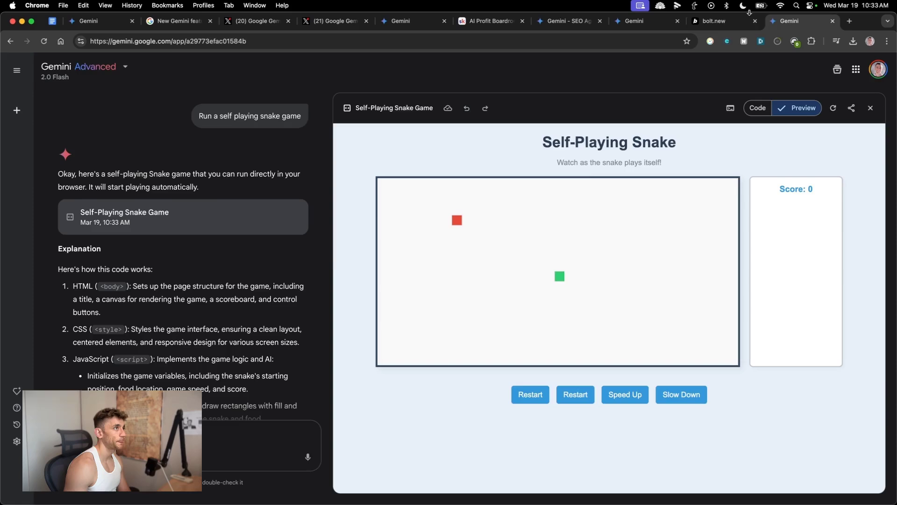
Step: Open Bolt's SEOPro landing page preview in its own tab, then go back to the snake game
click(719, 20)
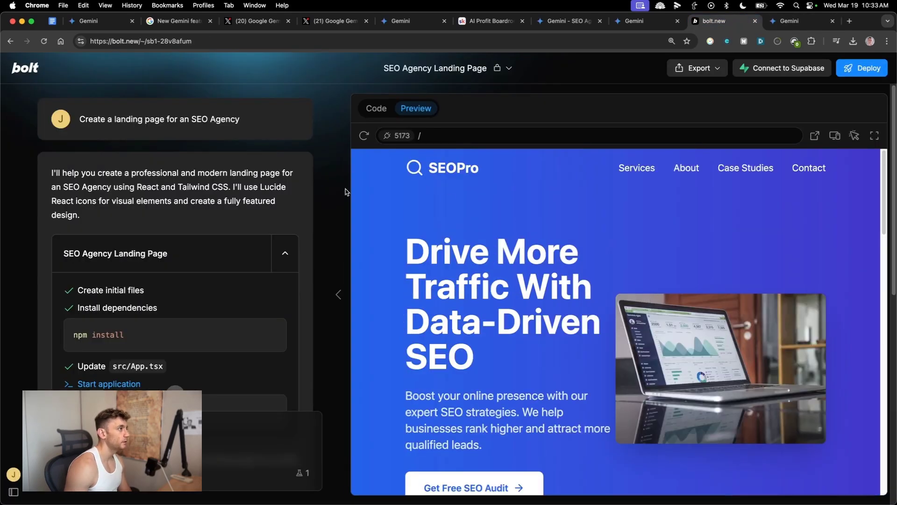
click(815, 136)
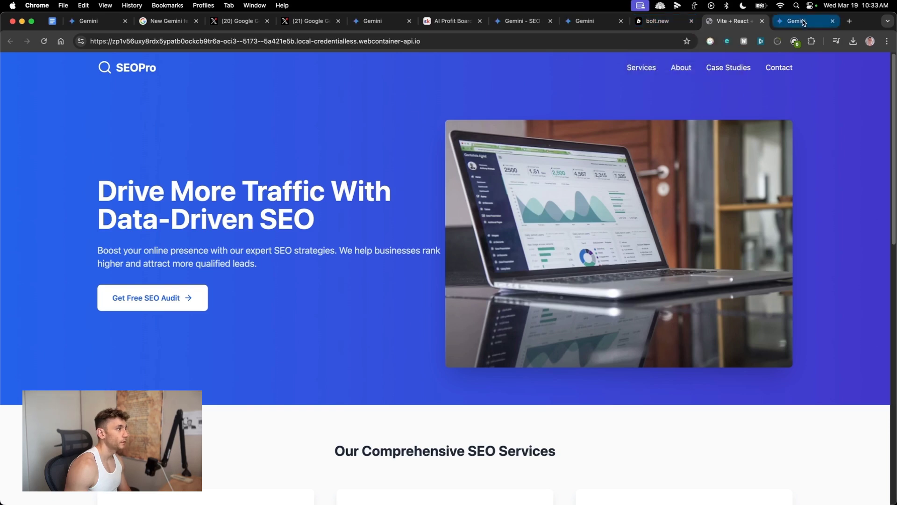
click(803, 23)
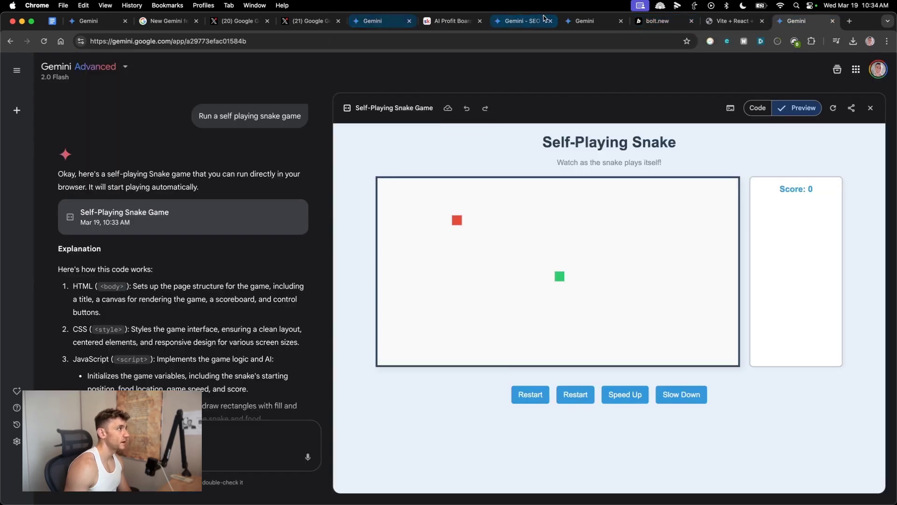
Step: Place the Gemini SEO Agency tab beside the SEOPro tab and scroll through the SEOPro page
drag(544, 18, 664, 19)
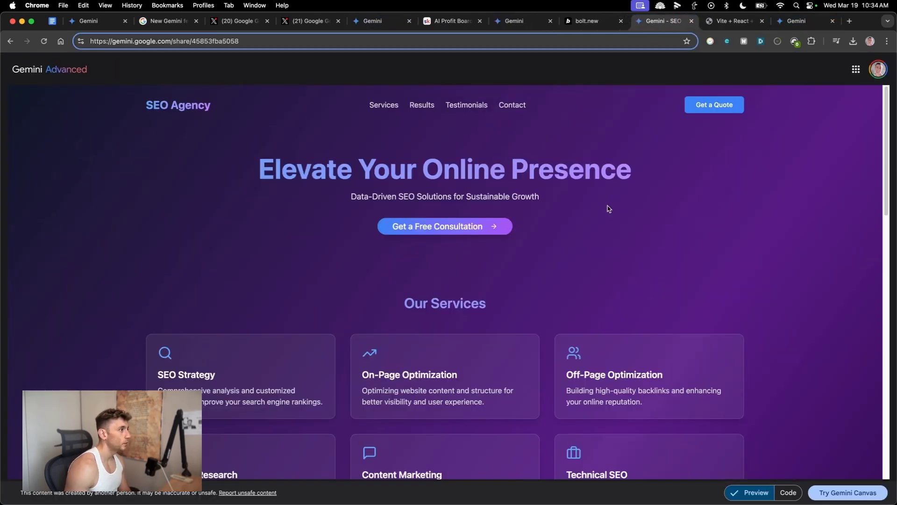
click(731, 21)
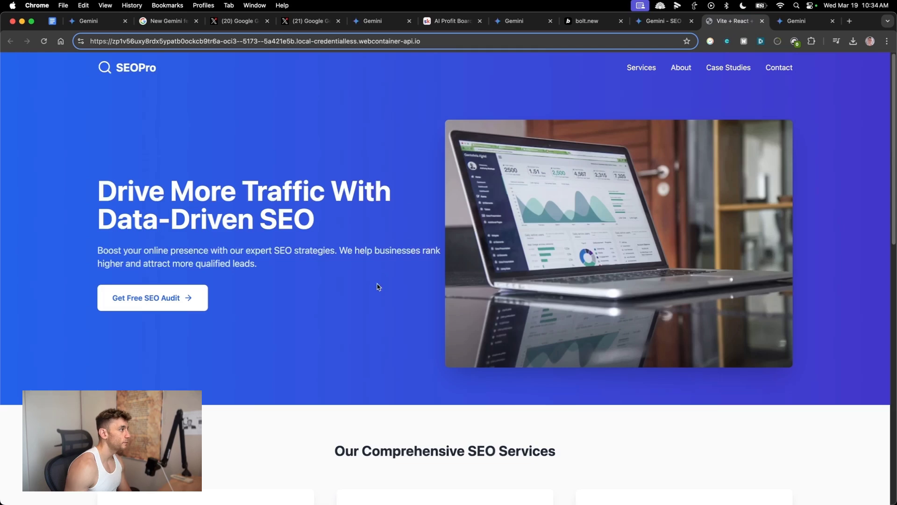
scroll(377, 286, down, 15)
scroll(396, 215, up, 12)
scroll(501, 230, up, 2)
scroll(497, 226, down, 10)
scroll(491, 235, up, 10)
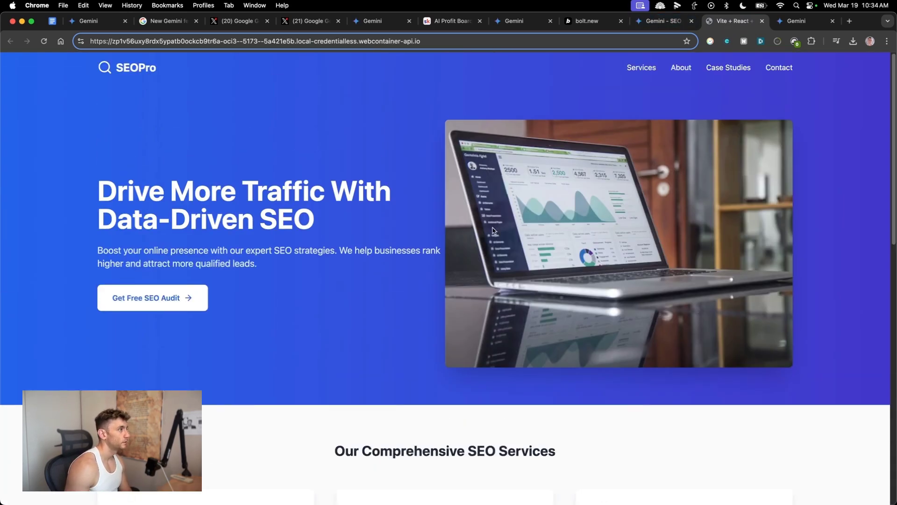
drag(104, 175, 370, 247)
click(395, 227)
Step: Scroll through Gemini's 'Elevate Your Online Presence' page, then return to the SEOPro page
click(661, 22)
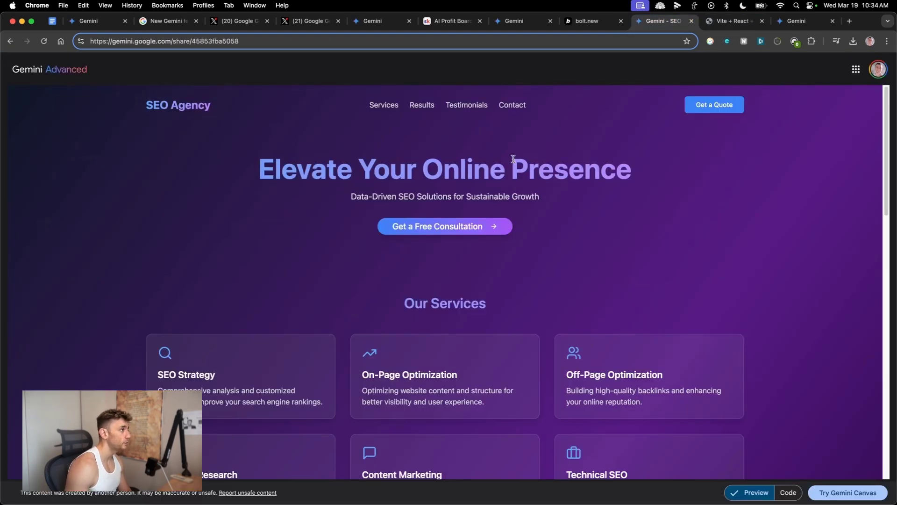
scroll(402, 302, down, 15)
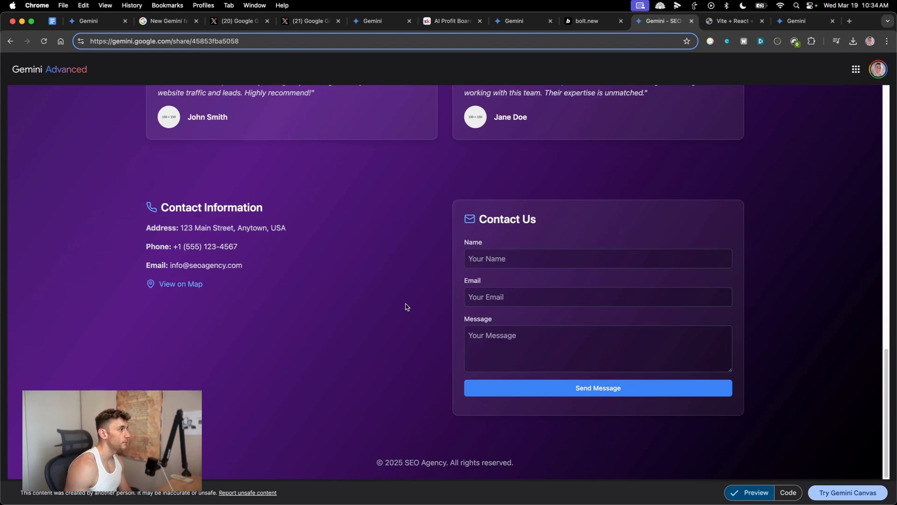
scroll(405, 306, up, 8)
scroll(280, 350, down, 4)
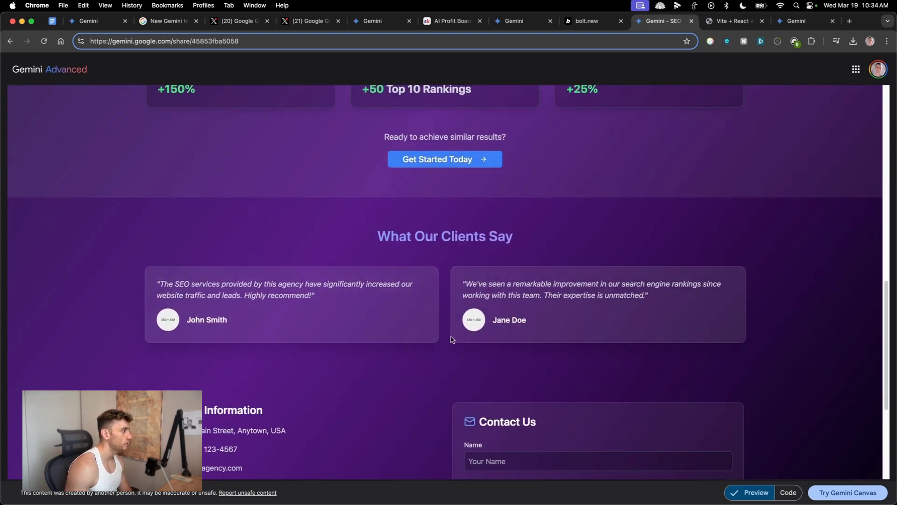
scroll(451, 339, down, 5)
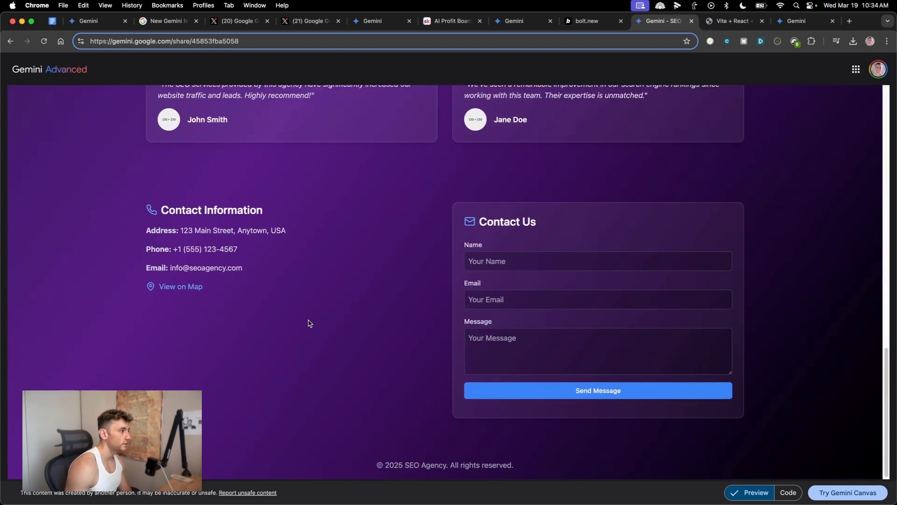
scroll(316, 327, up, 15)
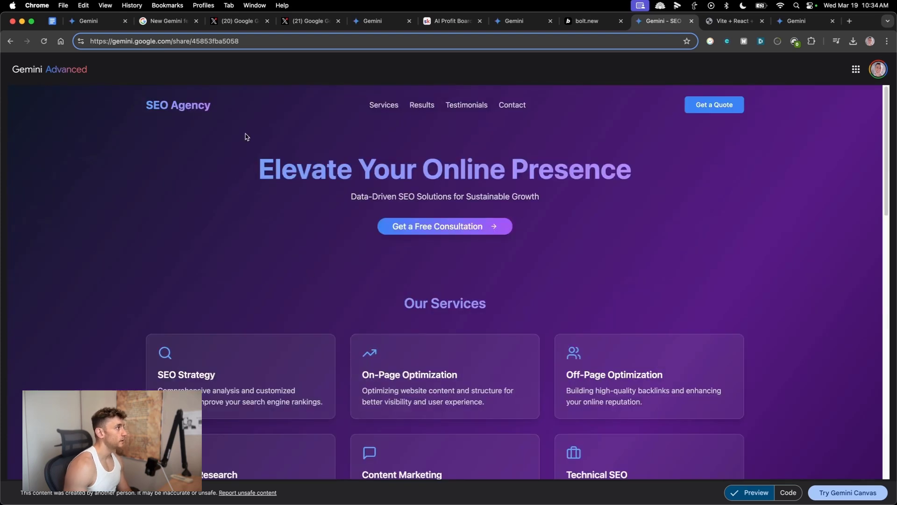
drag(202, 155, 764, 183)
click(717, 141)
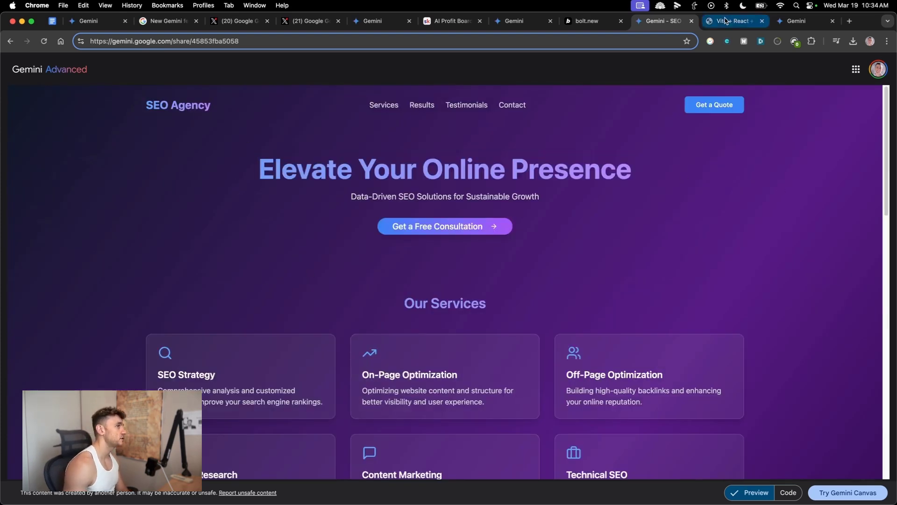
click(726, 21)
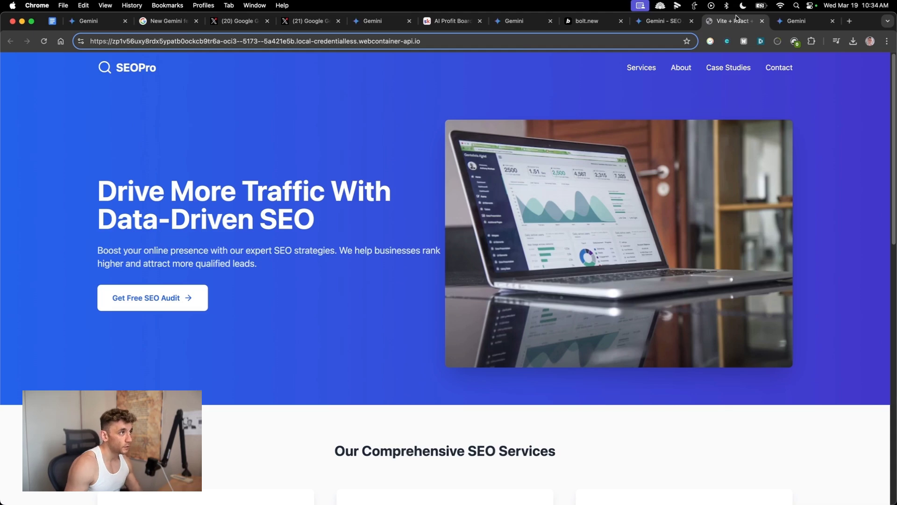
Step: Close the SEOPro preview, snake game, bolt.new and extra Gemini tabs, returning to the SEO Agency page
middle_click(736, 19)
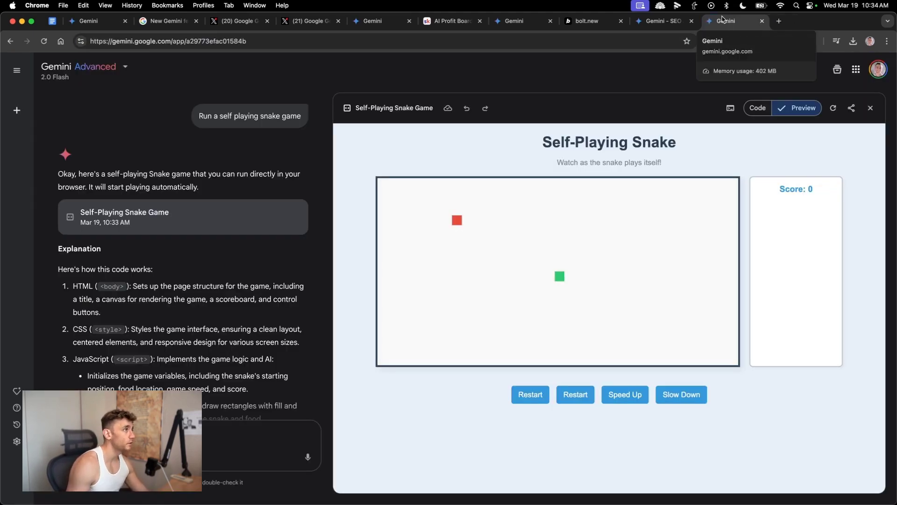
middle_click(722, 19)
middle_click(596, 20)
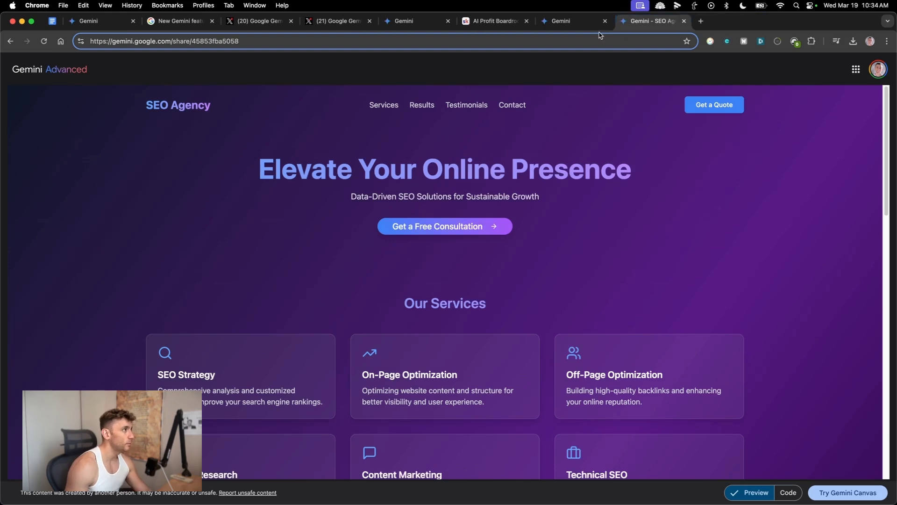
middle_click(594, 20)
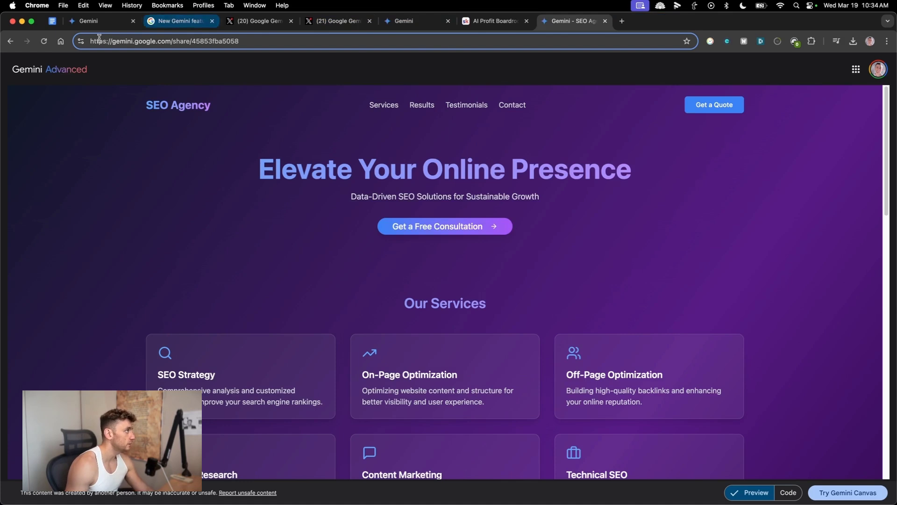
click(100, 20)
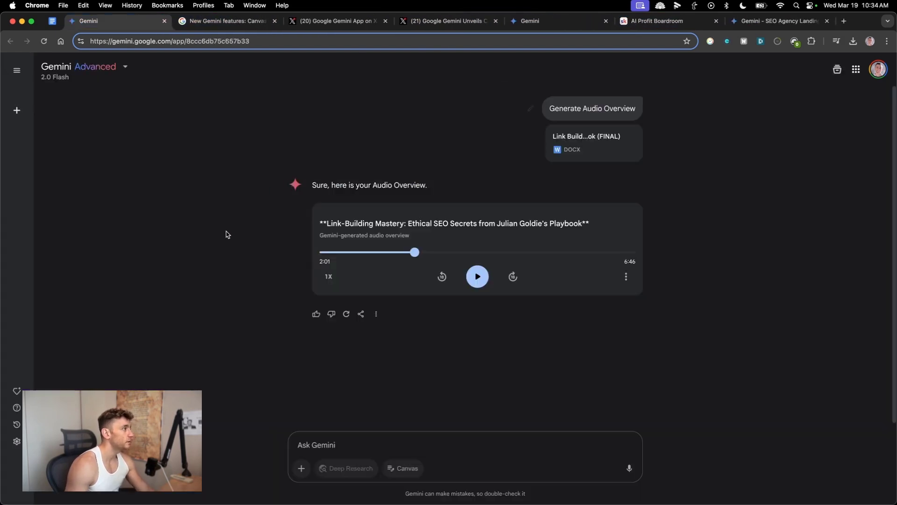
mouse_move(16, 110)
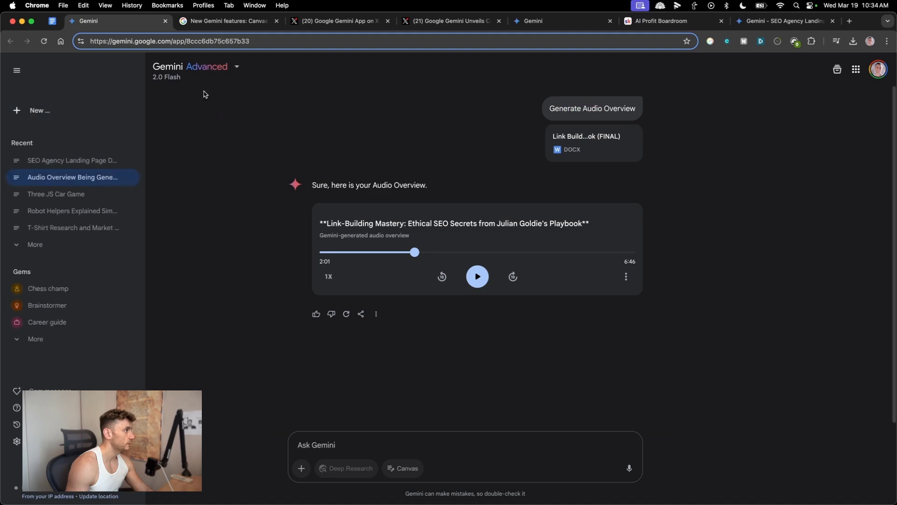
click(785, 21)
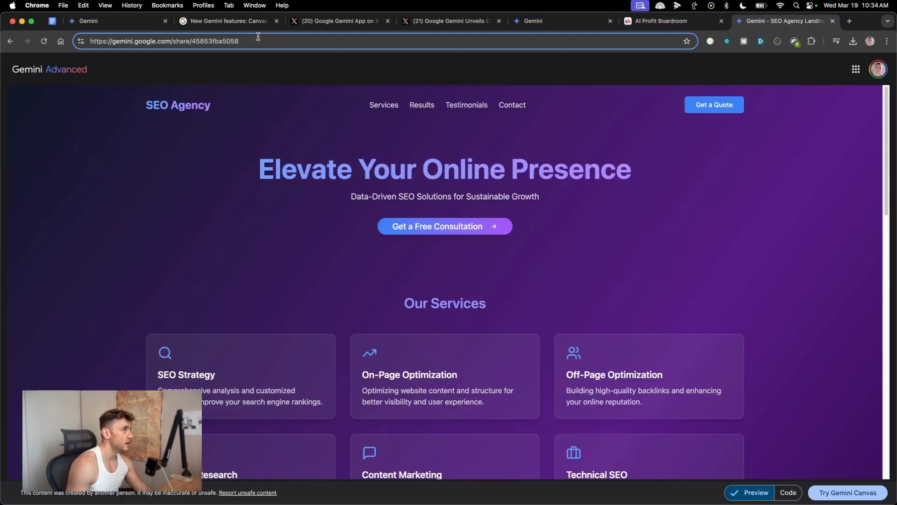
Step: Close the SEO Agency landing page and start a file upload on Gemini's start page, then cancel it
click(530, 22)
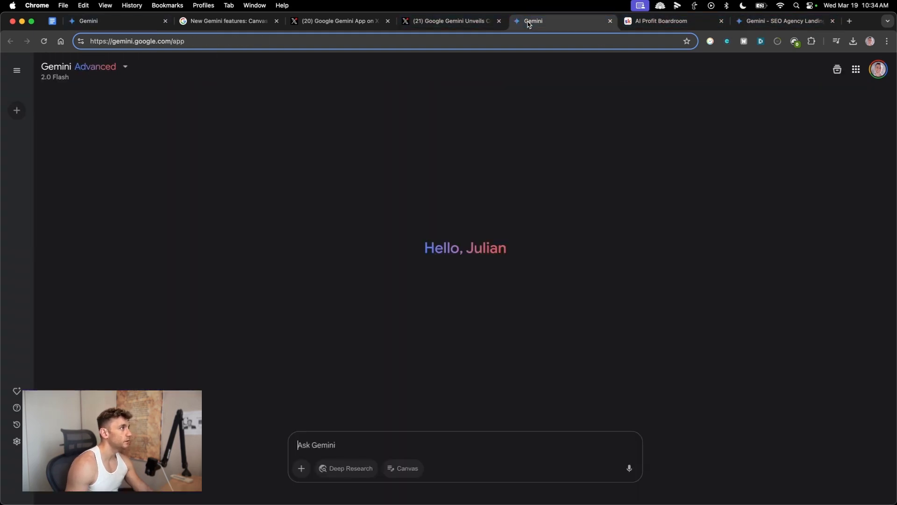
middle_click(759, 25)
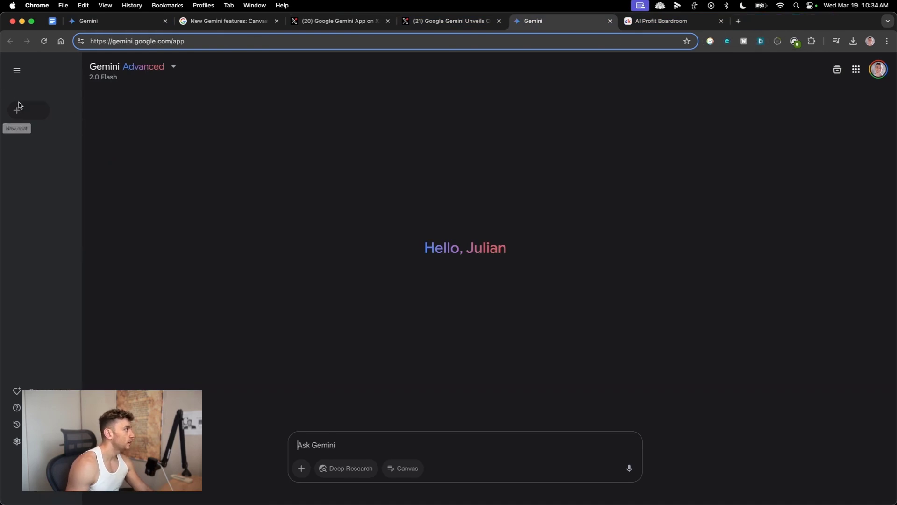
mouse_move(17, 111)
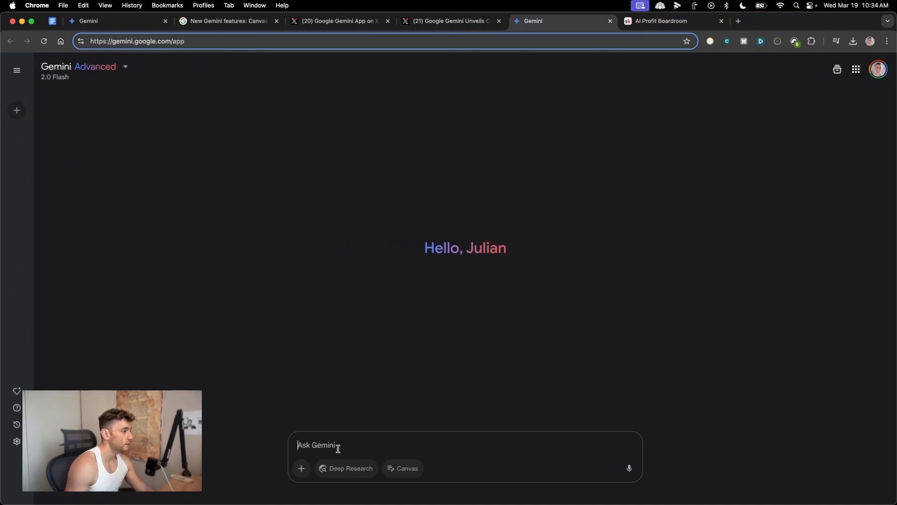
click(302, 468)
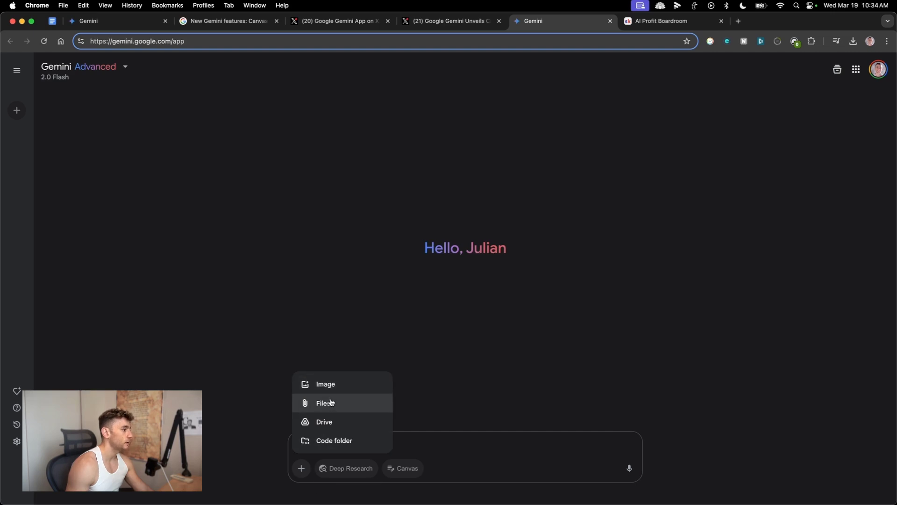
click(330, 406)
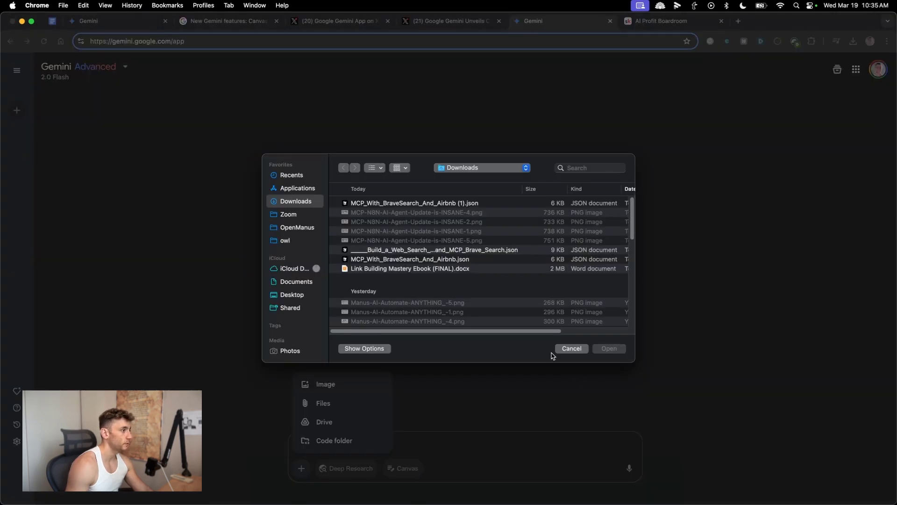
click(571, 348)
Step: Attach Link Building Mastery Ebook (FINAL).docx from Downloads to the Gemini prompt
key(super+t)
text(link building mastery)
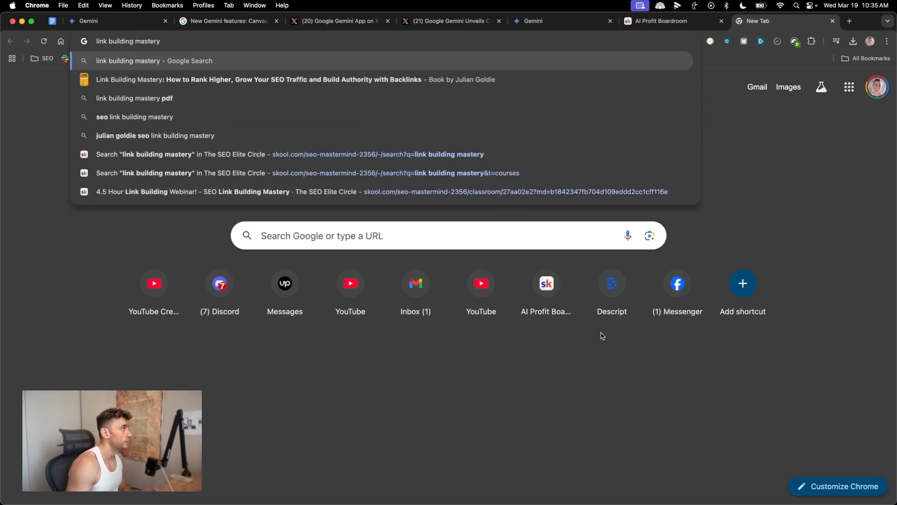
key(super+w)
click(302, 468)
click(329, 409)
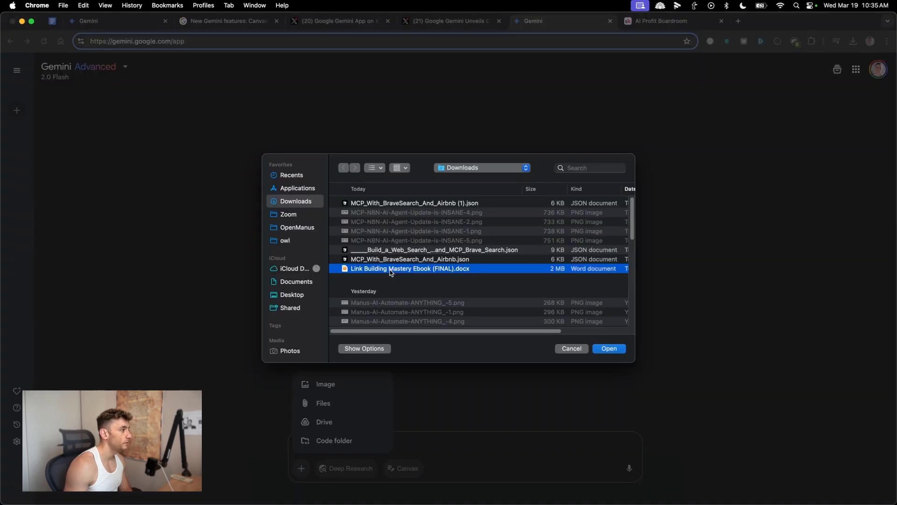
double_click(391, 270)
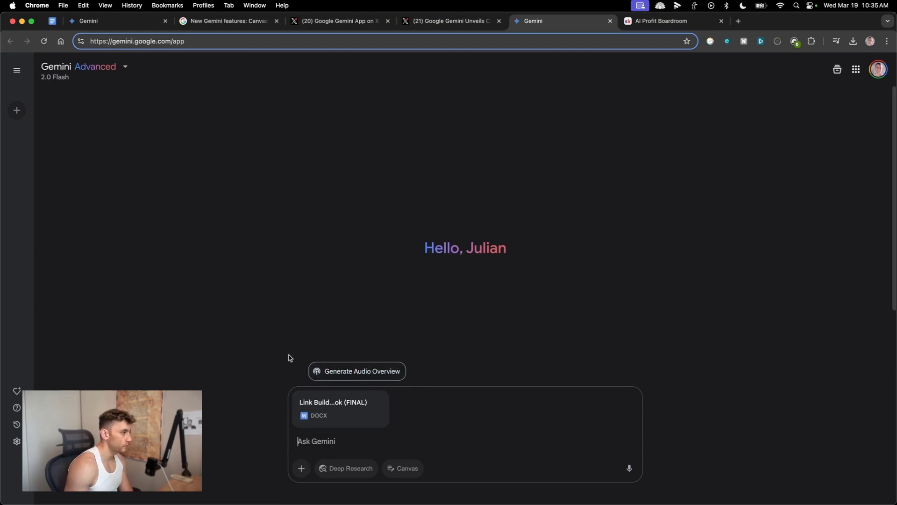
mouse_move(368, 397)
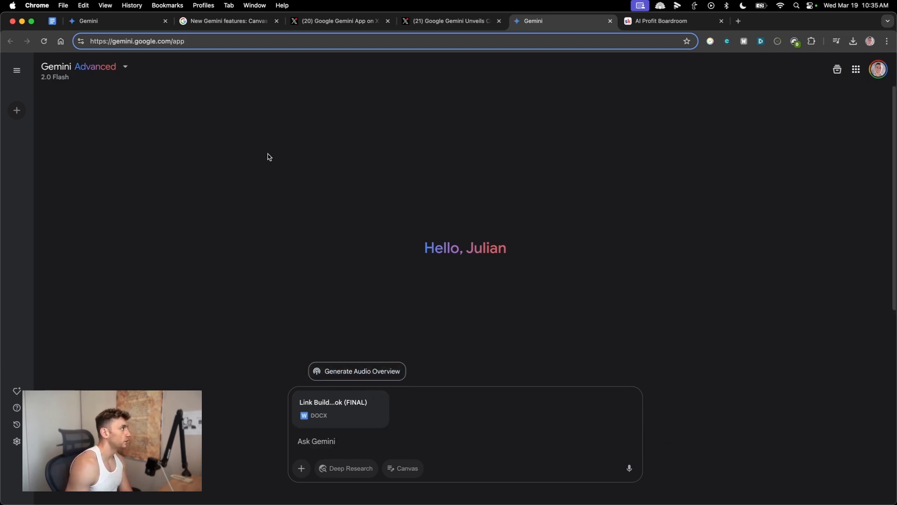
Step: Open the Researching AI Agent Differences chat from the expanded Recent list
mouse_move(17, 111)
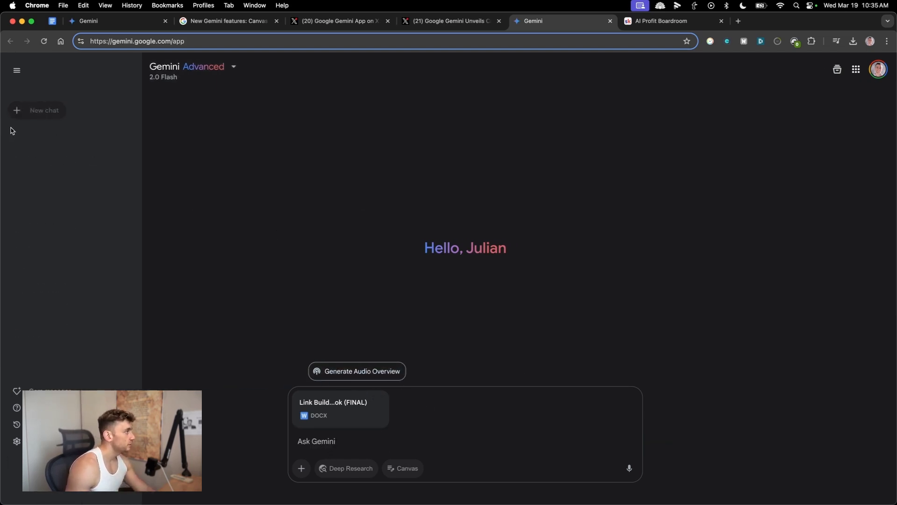
click(35, 245)
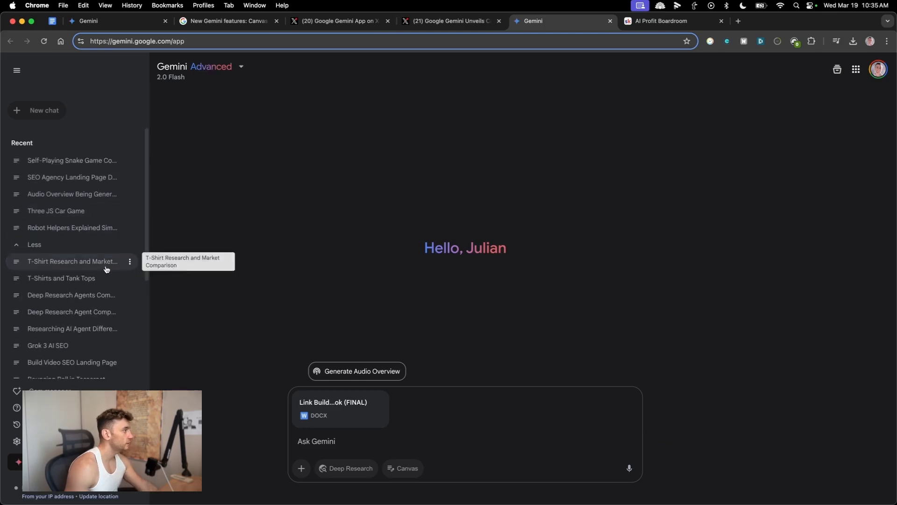
click(89, 298)
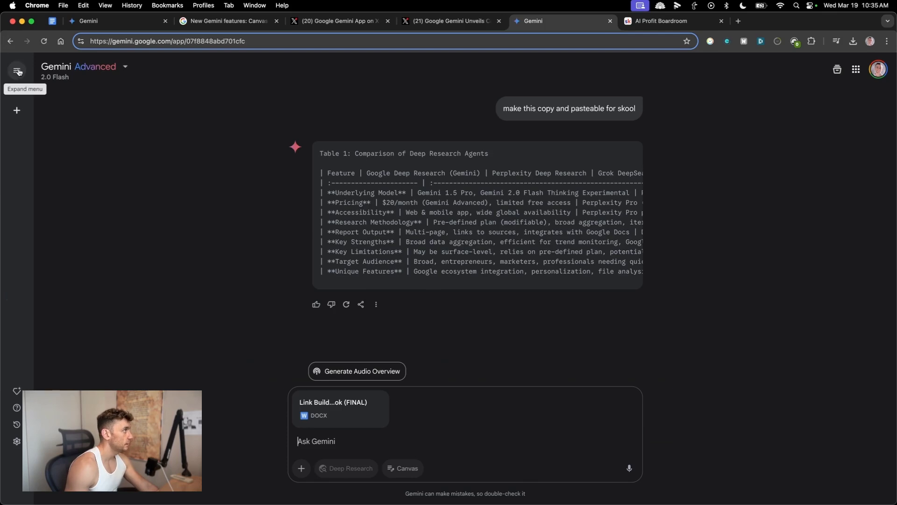
click(17, 70)
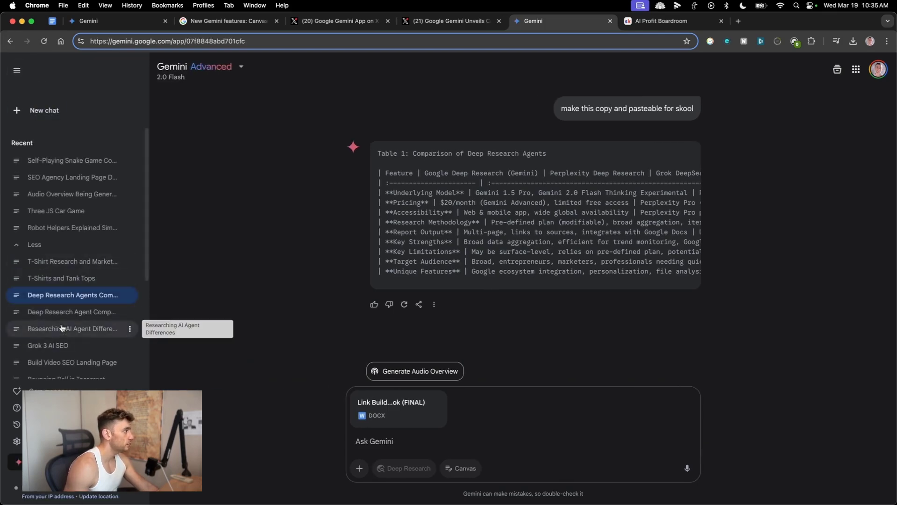
click(57, 328)
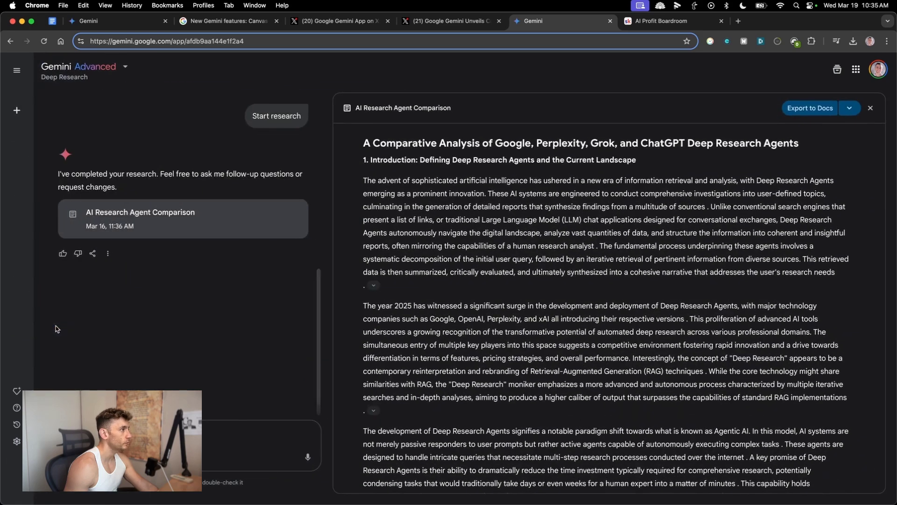
Step: Scroll through the report and check the Gemini model list without changing the model
scroll(474, 203, down, 20)
scroll(473, 203, down, 5)
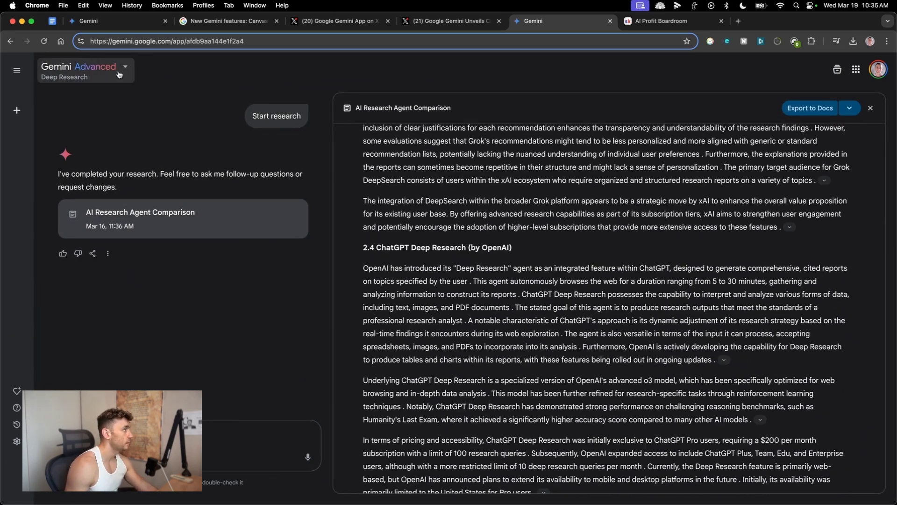
click(92, 66)
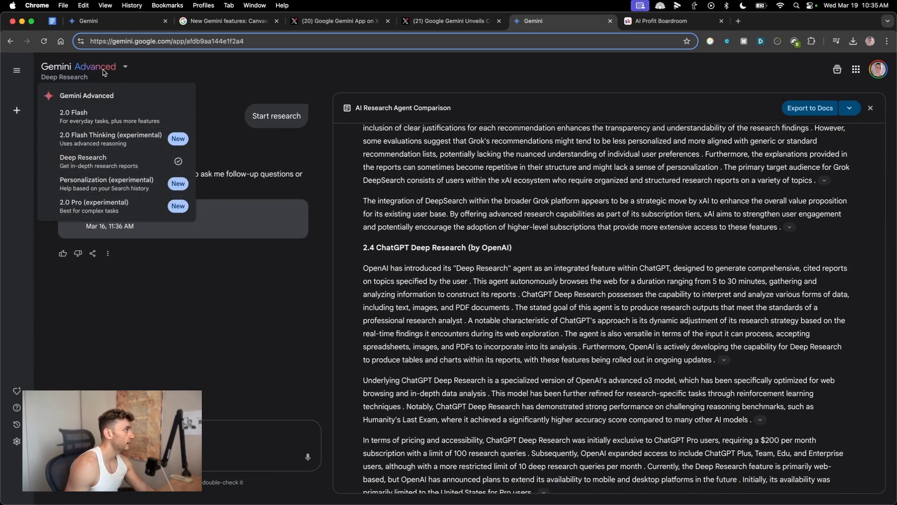
click(99, 66)
click(99, 65)
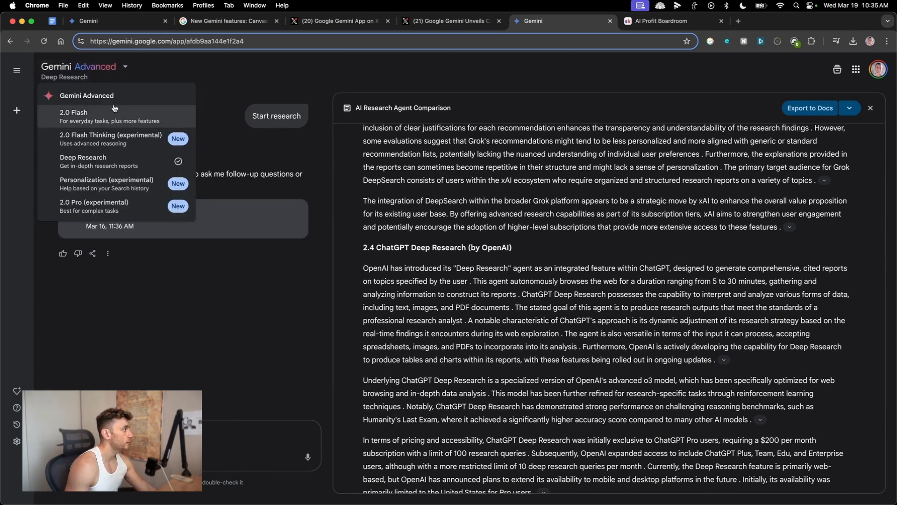
click(483, 271)
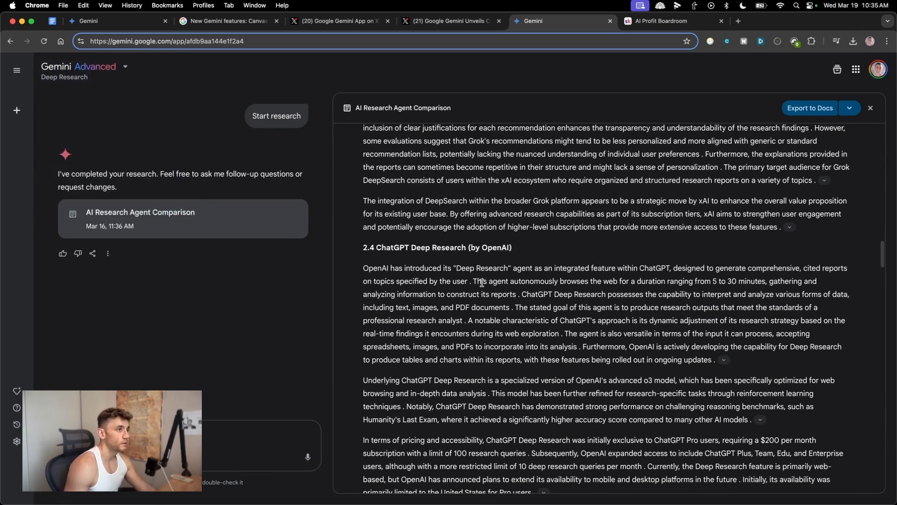
scroll(482, 272, down, 15)
scroll(481, 273, down, 20)
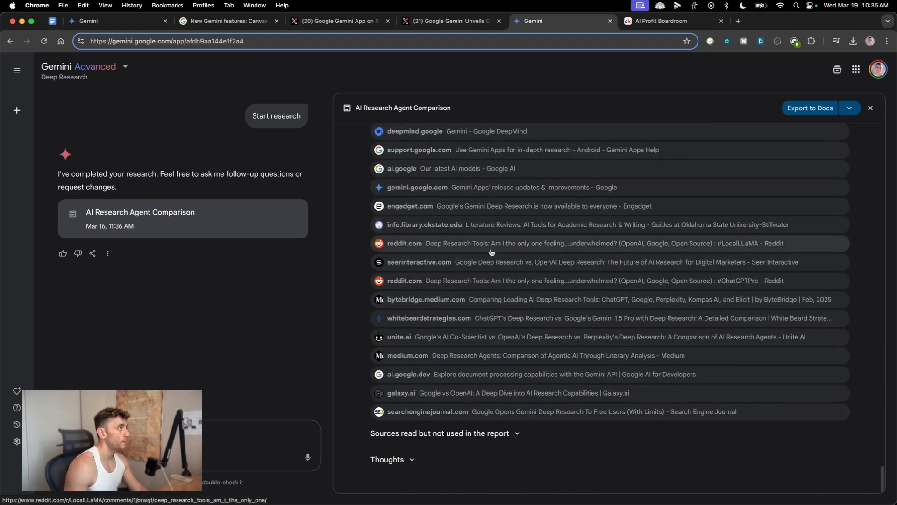
scroll(443, 262, up, 20)
scroll(510, 184, up, 20)
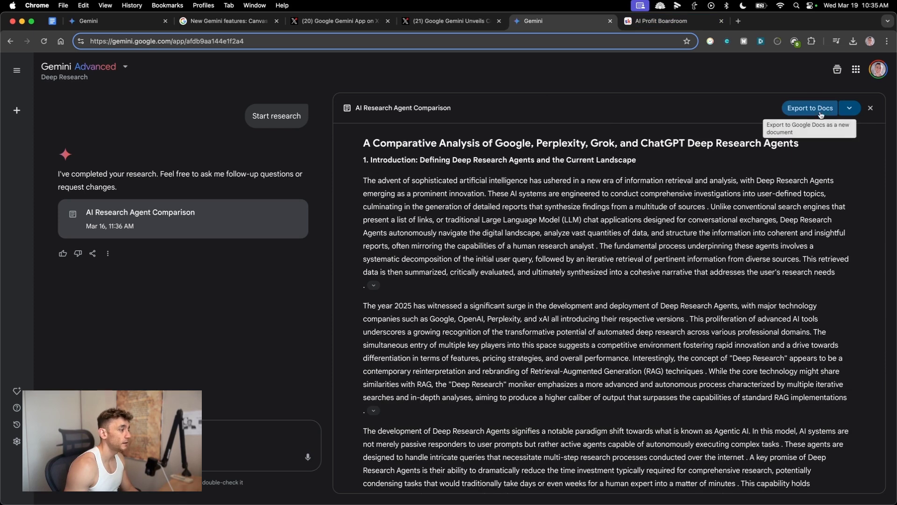
Step: Paste the copied report text into the prompt, clear it, then export the report to Google Docs
drag(354, 133, 545, 344)
scroll(546, 345, down, 4)
key(cmd+c)
click(210, 439)
key(cmd+v)
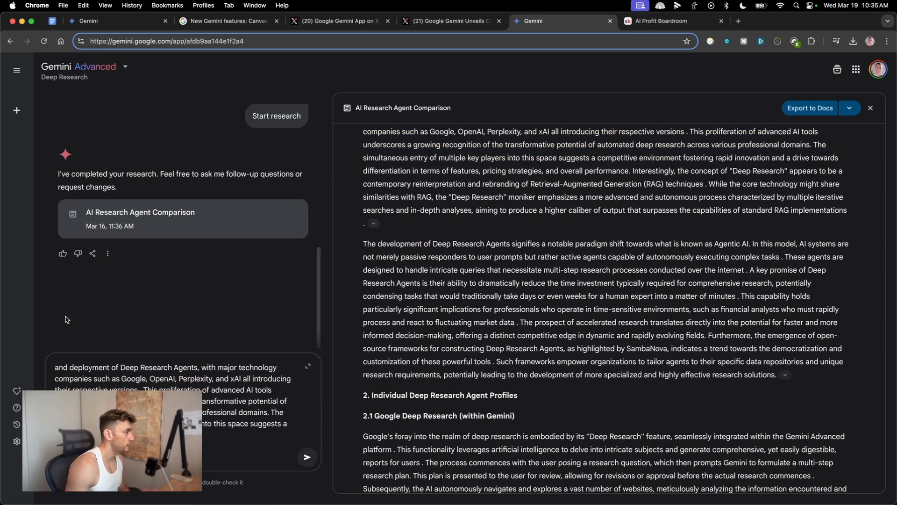
scroll(209, 365, up, 10)
key(cmd+a)
key(cmd+x)
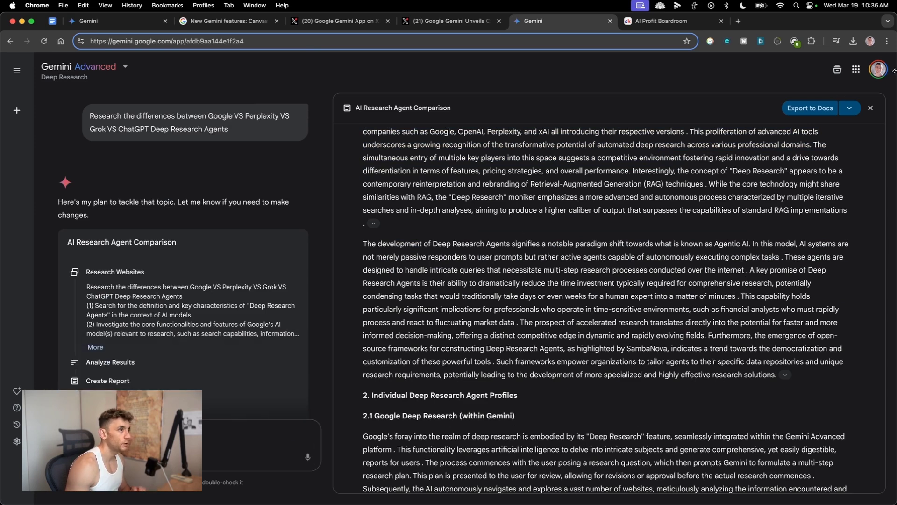
click(819, 109)
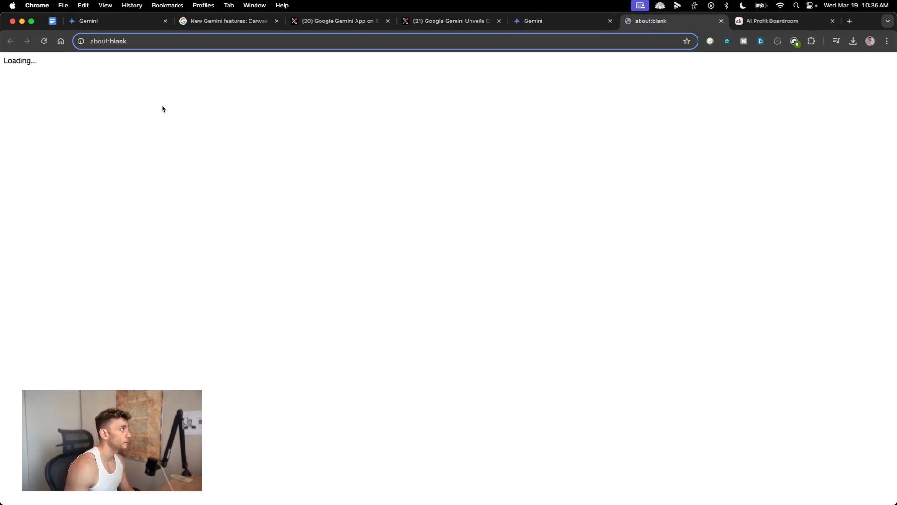
Step: Download the AI Research Agent Comparison doc as a Microsoft Word (.docx) file and scroll through it
click(553, 22)
click(664, 22)
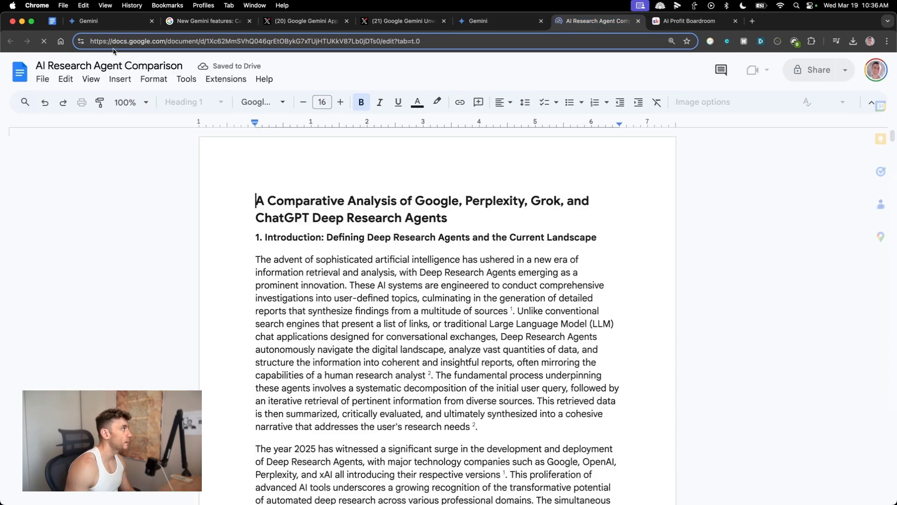
click(51, 80)
mouse_move(126, 200)
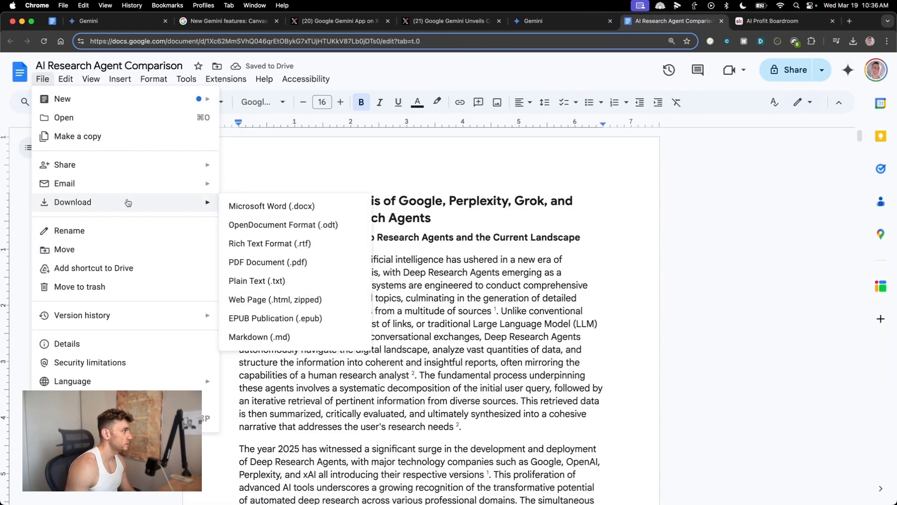
click(273, 206)
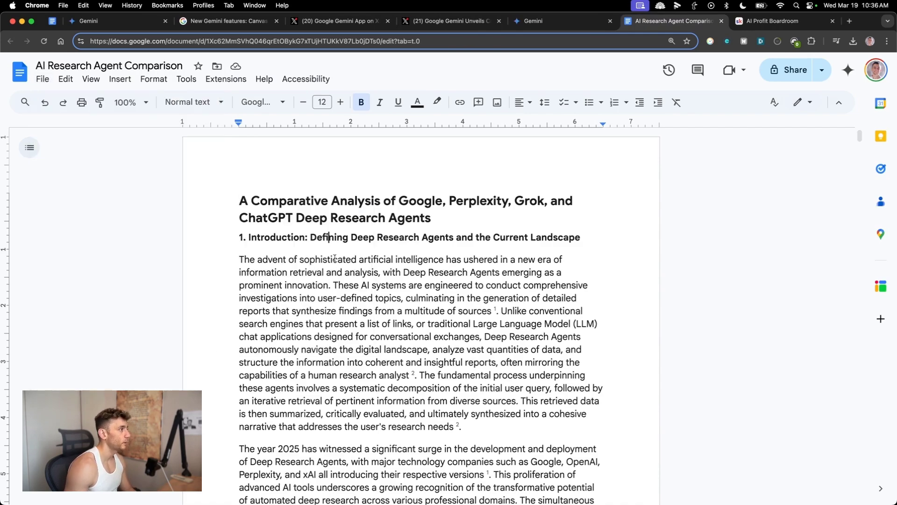
scroll(358, 293, down, 10)
scroll(357, 293, down, 20)
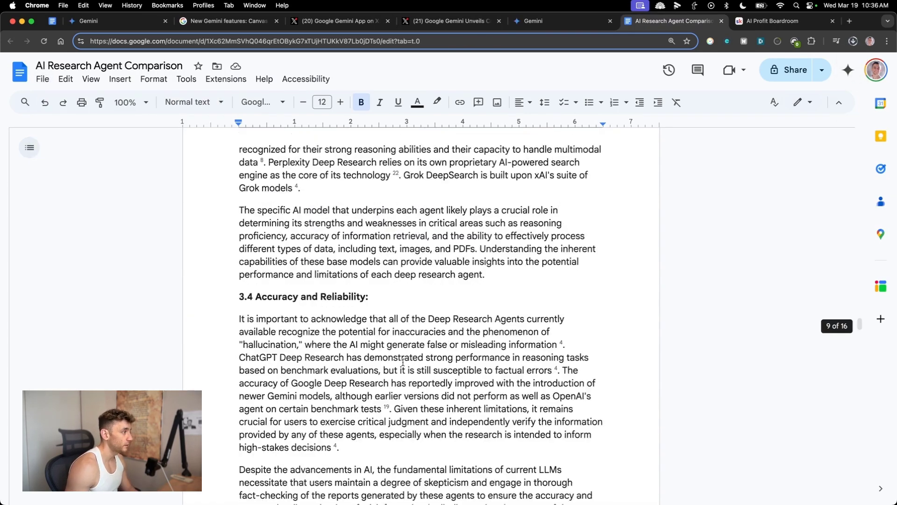
Step: Start a 2.0 Flash chat and attach AI Research Agent Comparison_.docx to the prompt
click(532, 21)
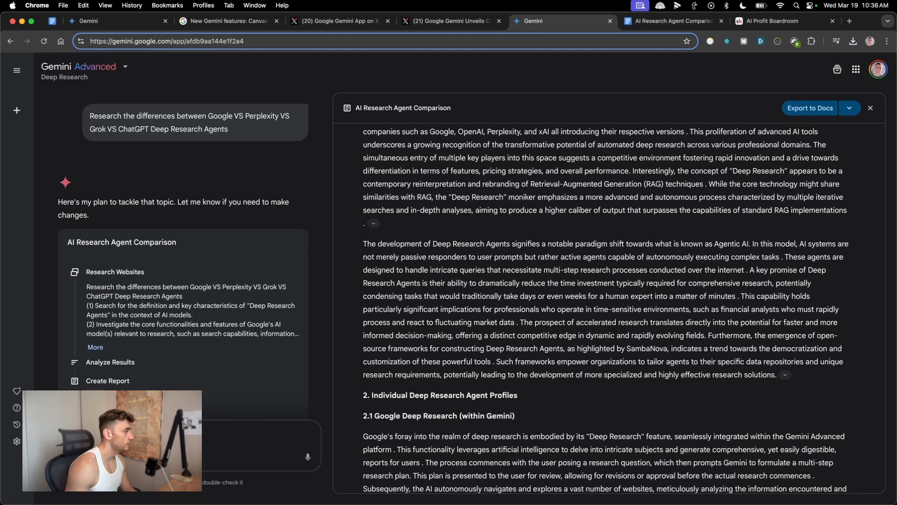
click(84, 70)
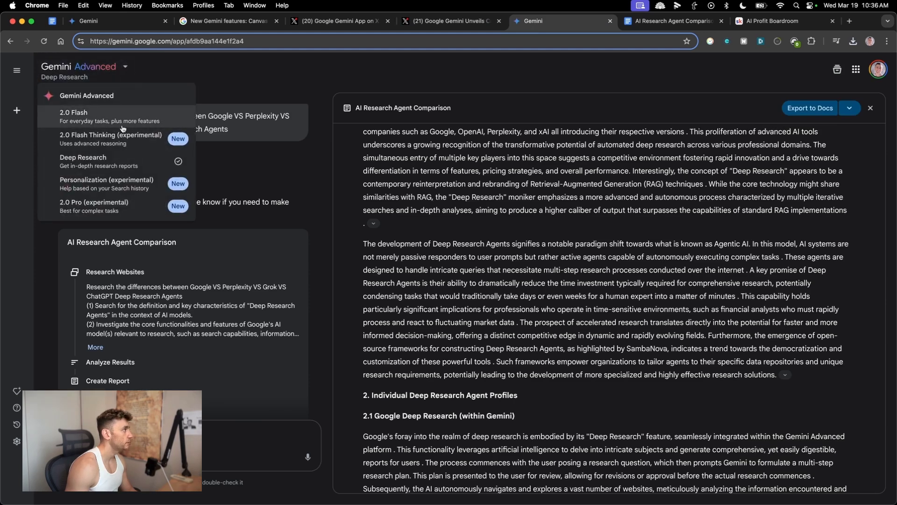
click(94, 112)
click(301, 469)
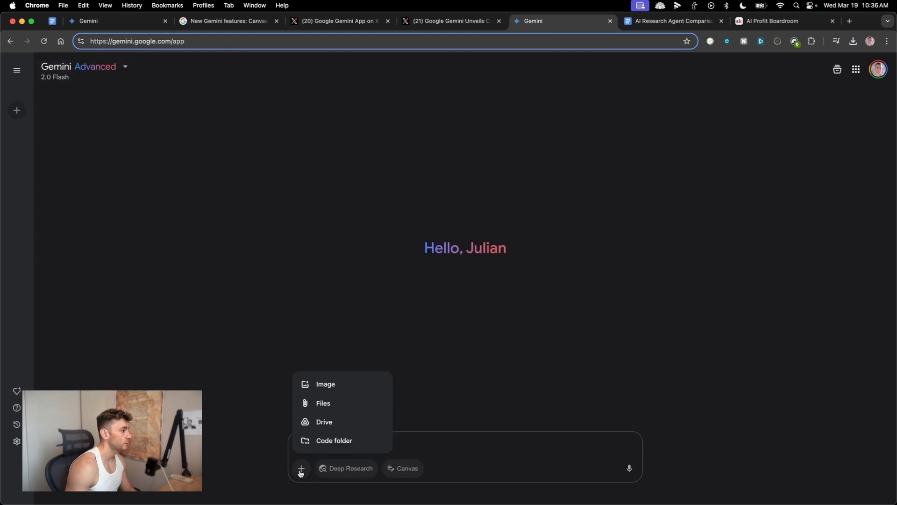
click(333, 404)
click(404, 205)
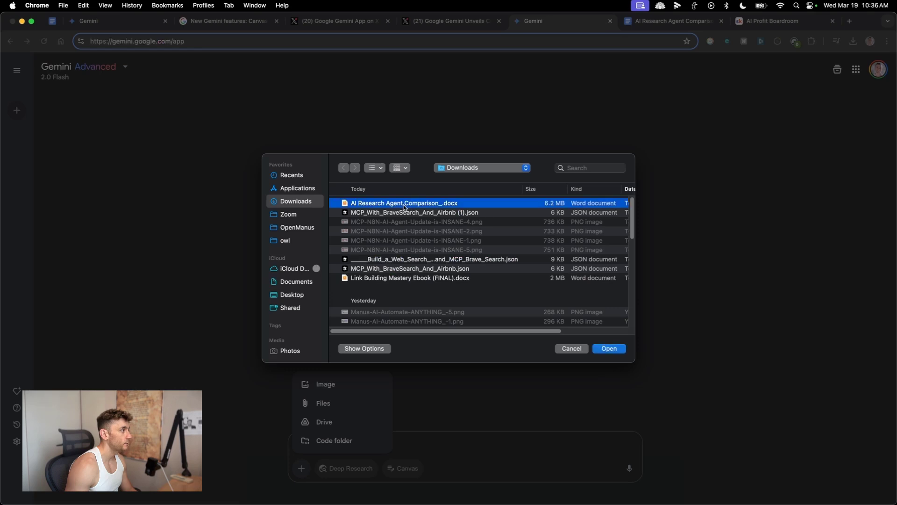
double_click(404, 204)
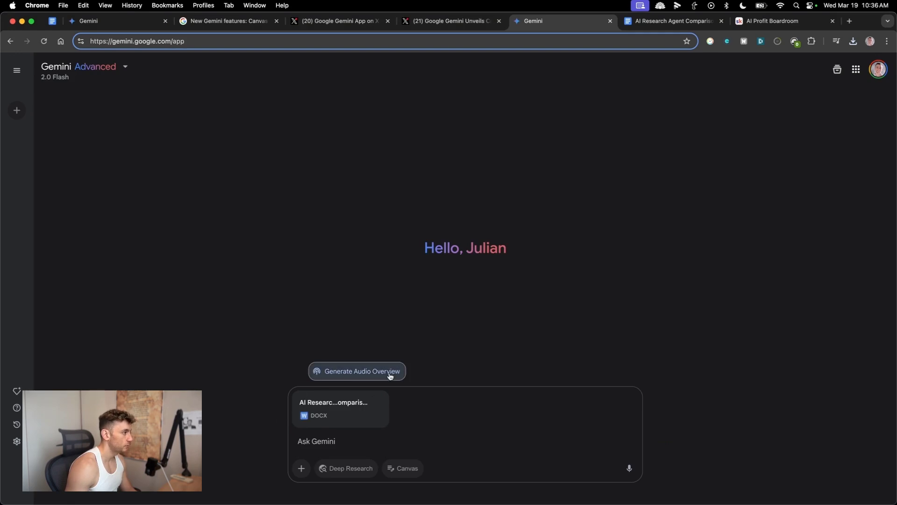
Step: Request an Audio Overview of AI Research Agent Comparison_.docx and expand the Recent chats sidebar
click(390, 371)
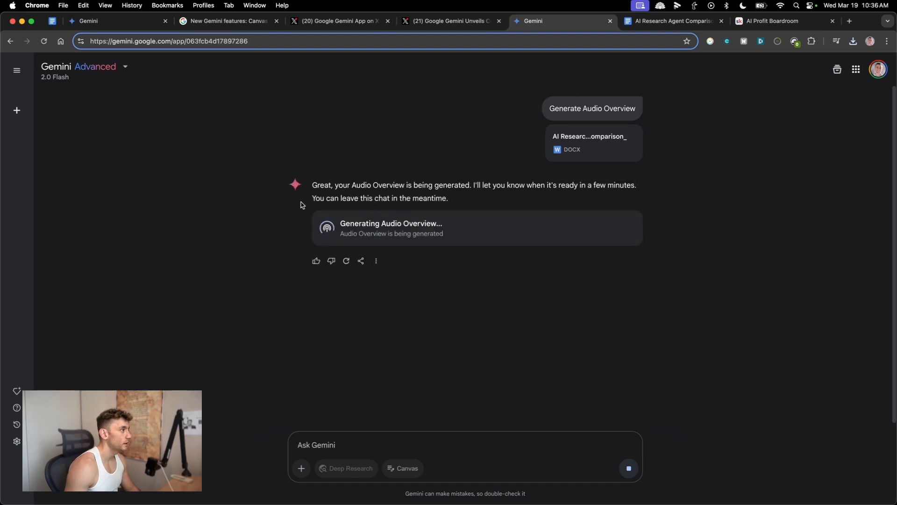
drag(310, 184, 468, 198)
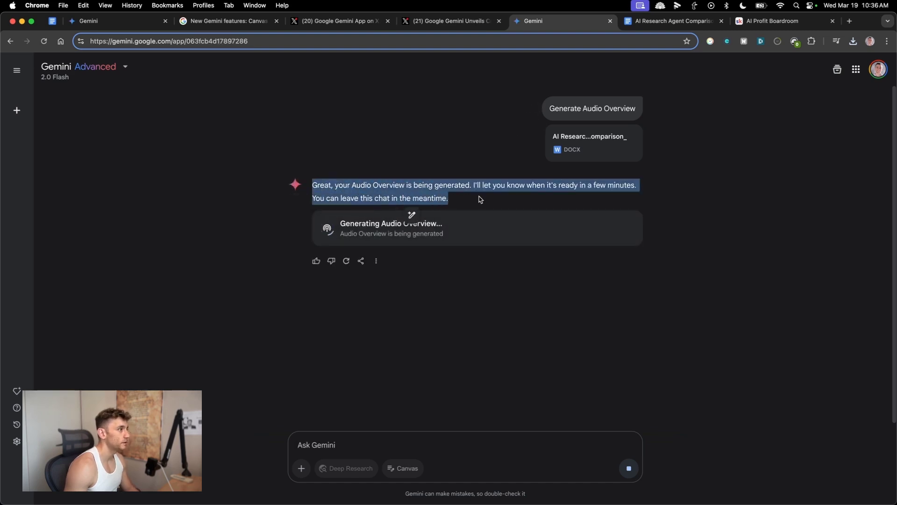
click(672, 193)
drag(638, 185, 542, 182)
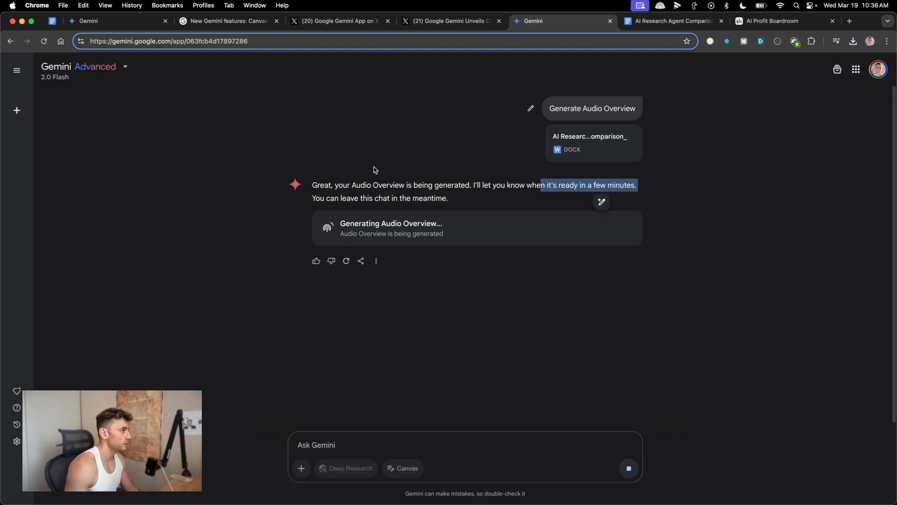
click(180, 172)
click(17, 70)
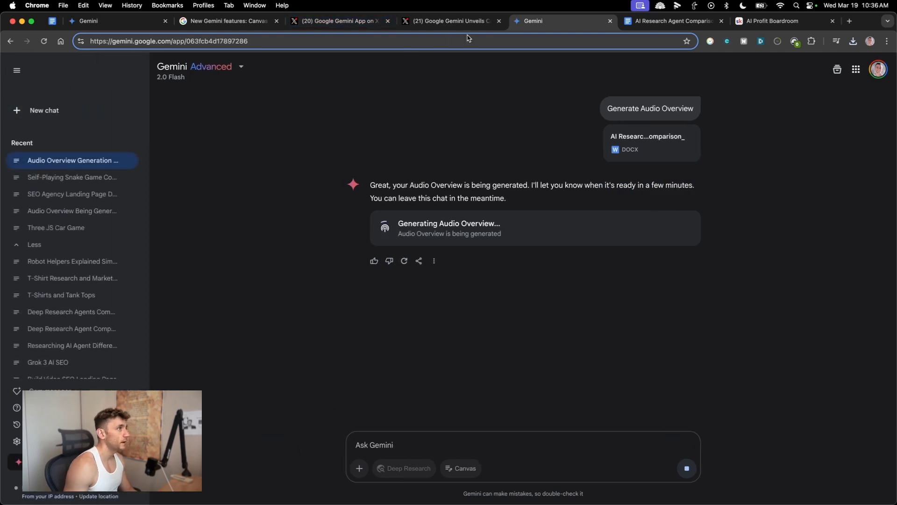
Step: Copy the public link for the link-building Audio Overview chat and load it in a new tab
click(125, 22)
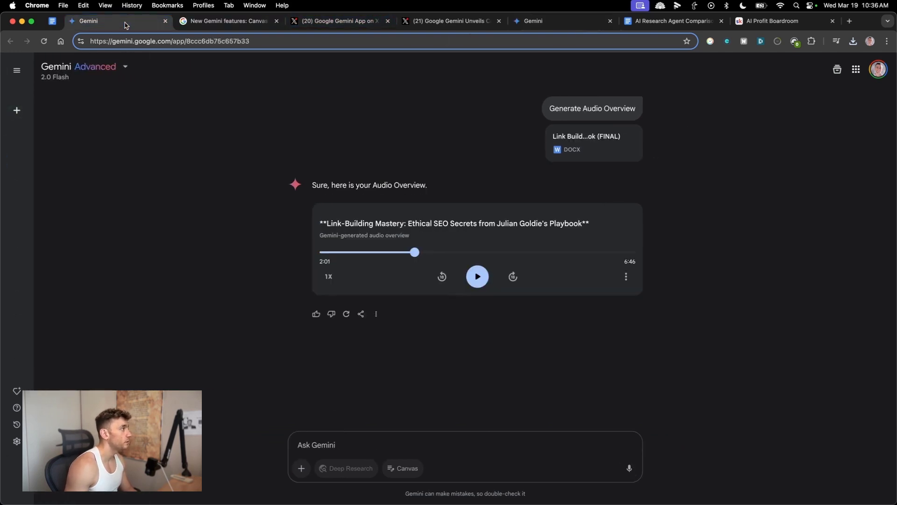
click(626, 276)
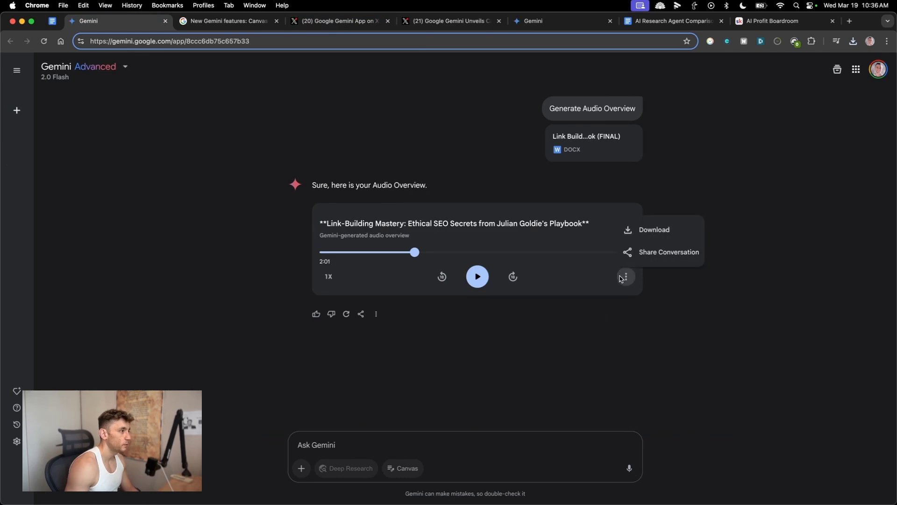
click(673, 229)
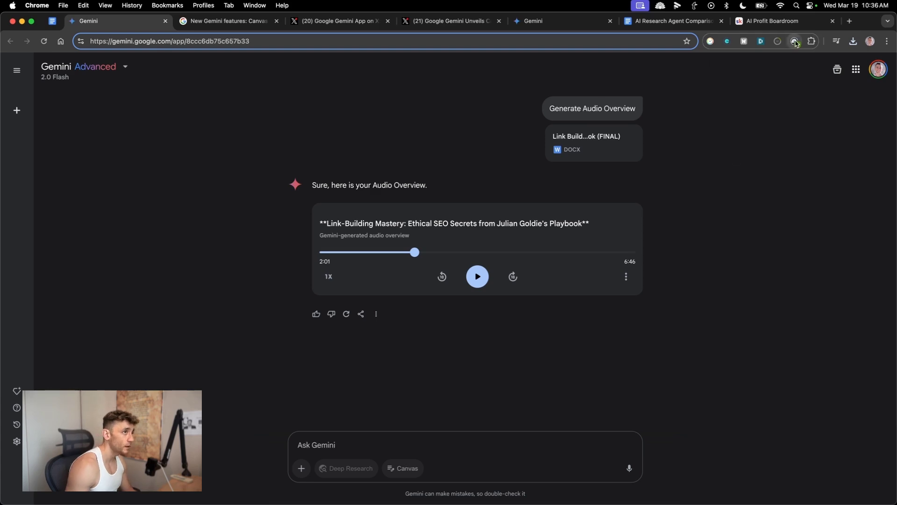
click(626, 277)
click(652, 250)
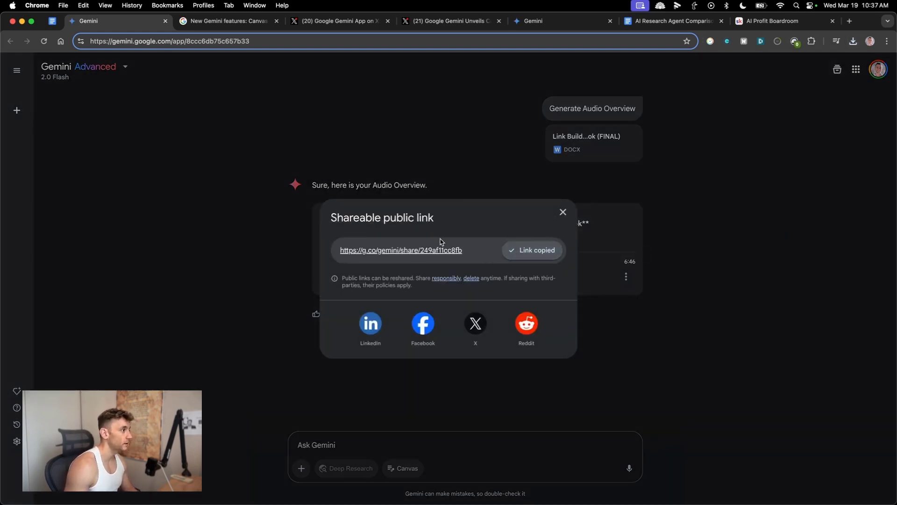
click(533, 250)
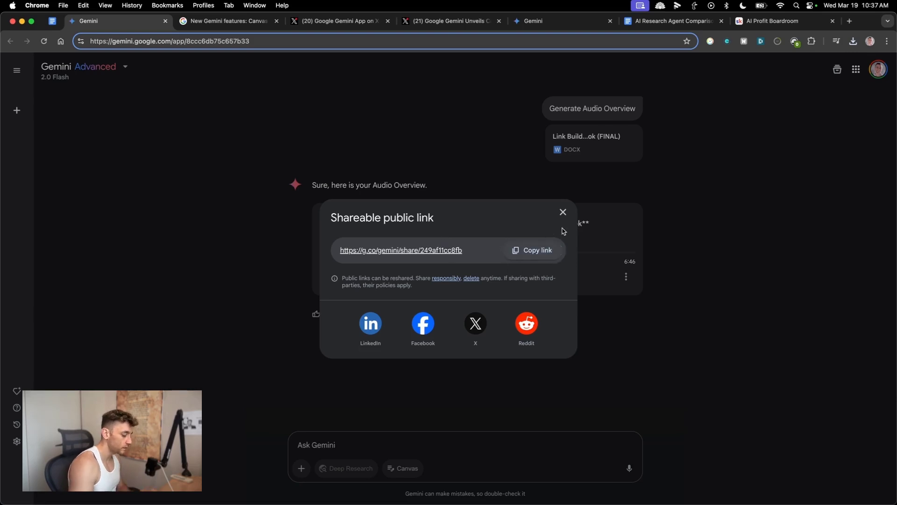
key(super+t)
key(super+v)
key(Return)
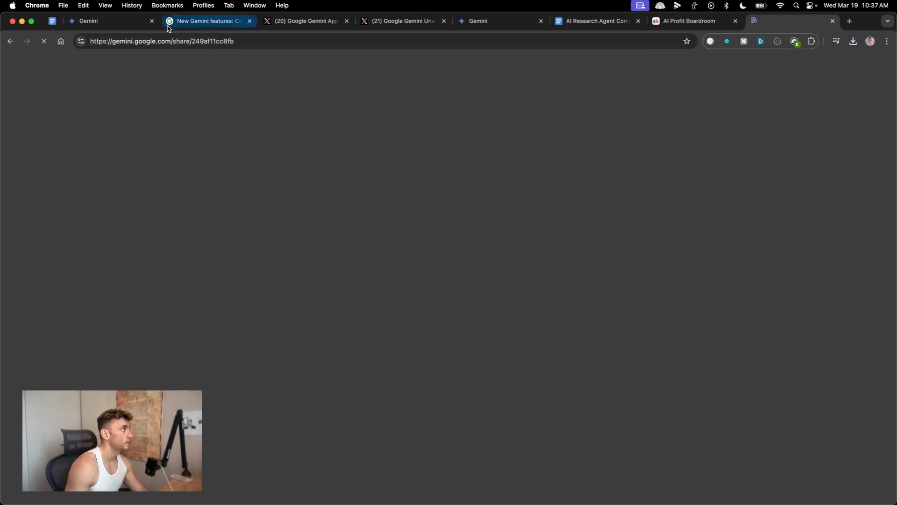
Step: Close the public link dialog, move the shared-link tab to the end, and view the shared page
click(226, 42)
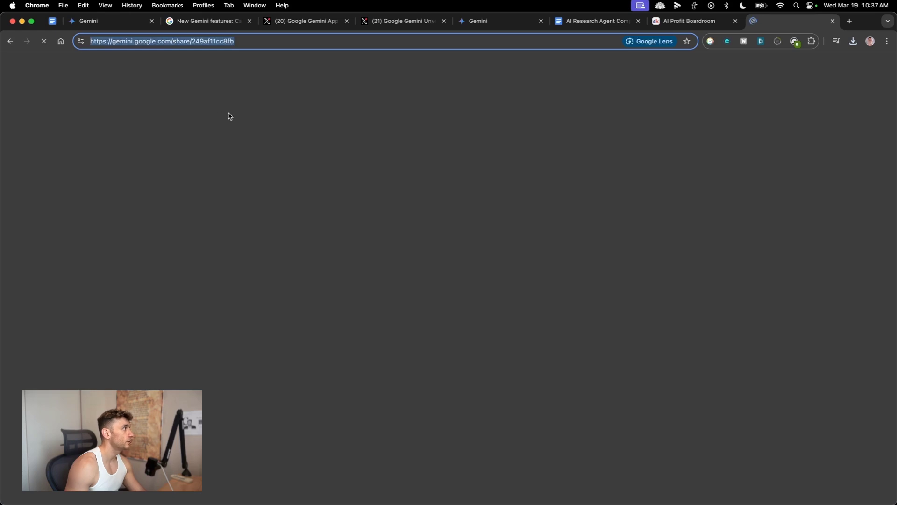
click(283, 209)
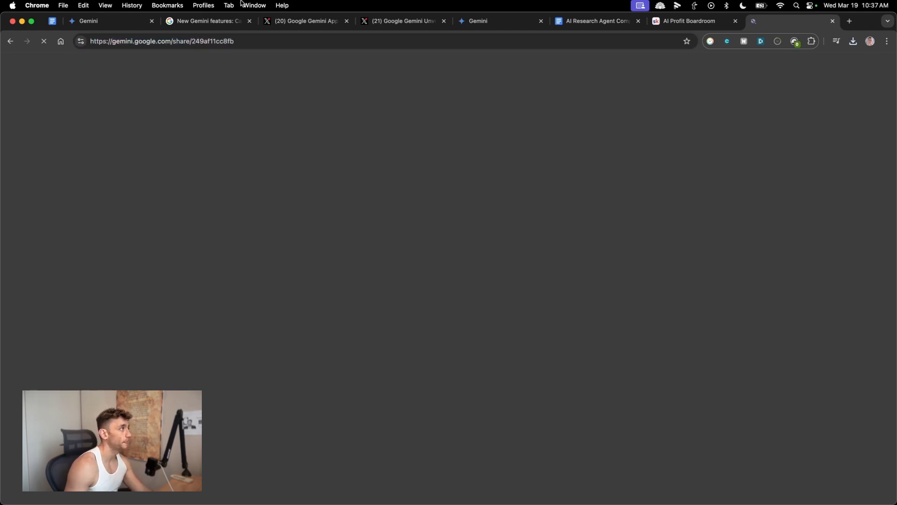
click(690, 24)
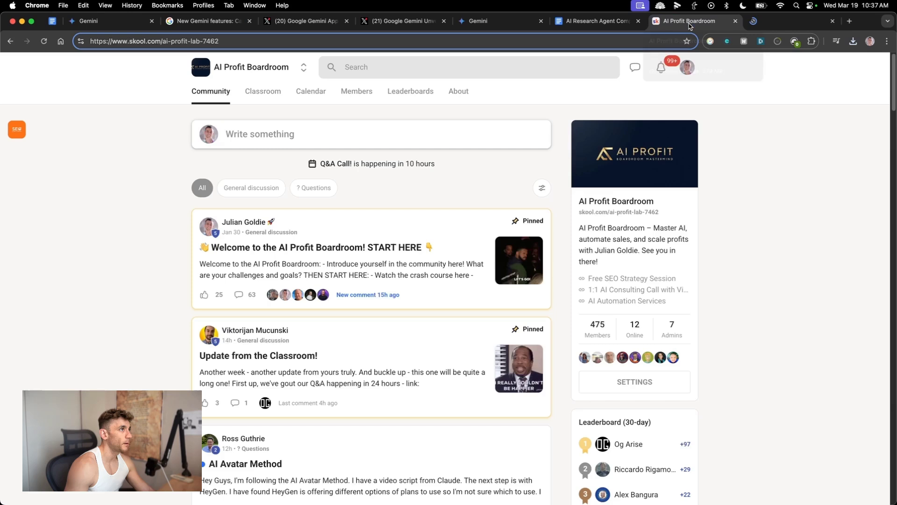
click(500, 26)
drag(118, 21, 713, 21)
click(562, 211)
click(778, 22)
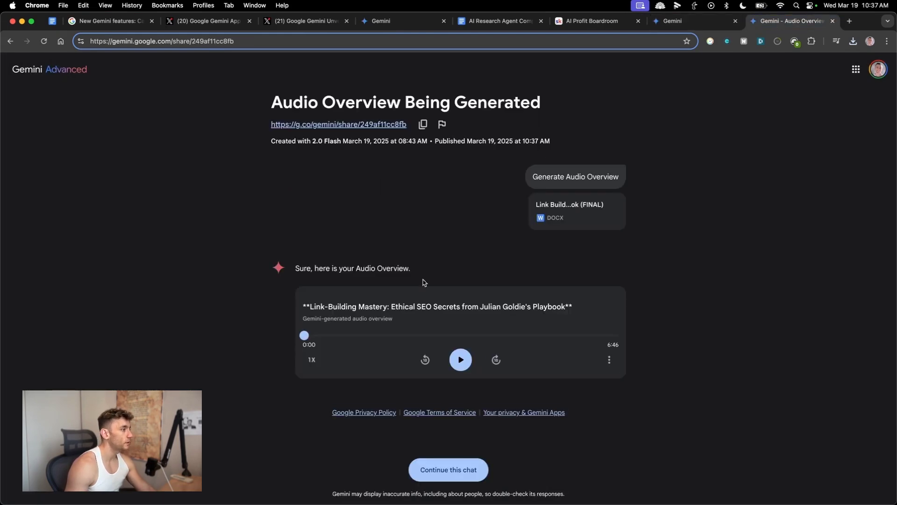
Step: Highlight the created and published dates, then play the shared overview and pause at 0:13
key(super+a)
click(364, 104)
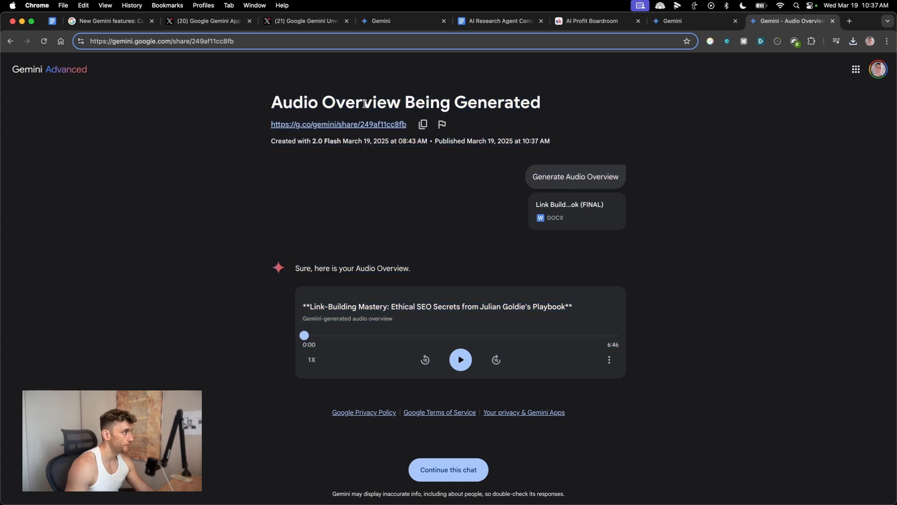
drag(293, 140, 473, 141)
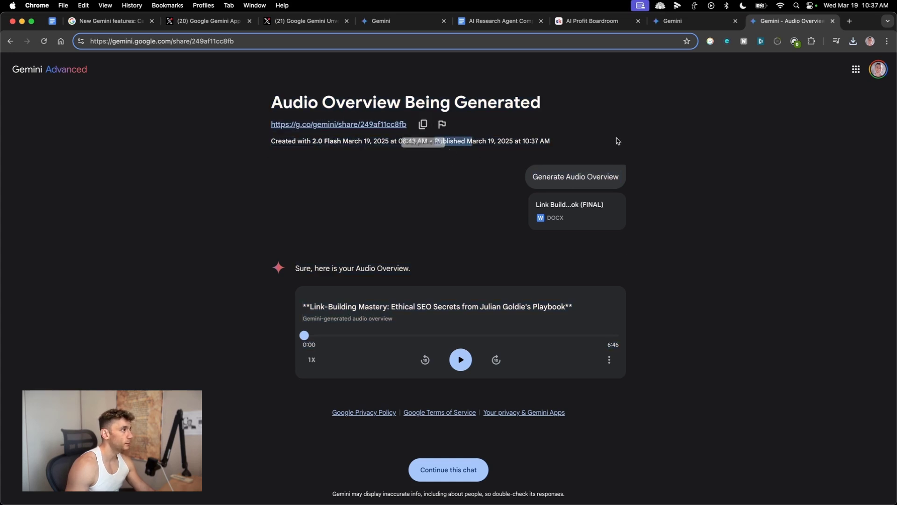
drag(588, 142, 453, 141)
click(474, 166)
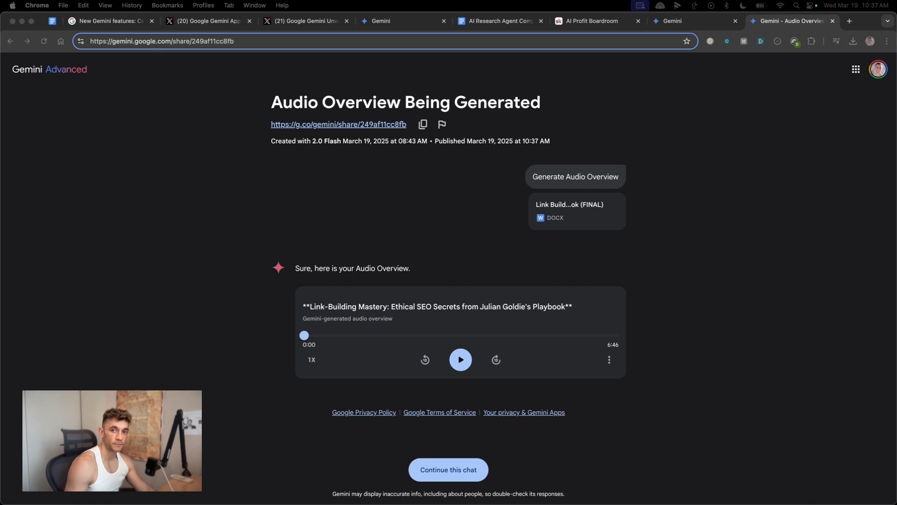
click(460, 359)
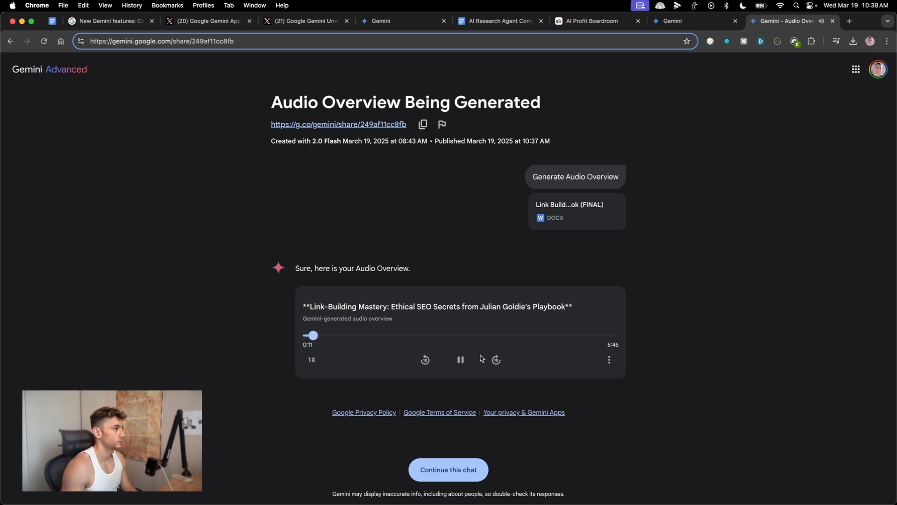
click(459, 359)
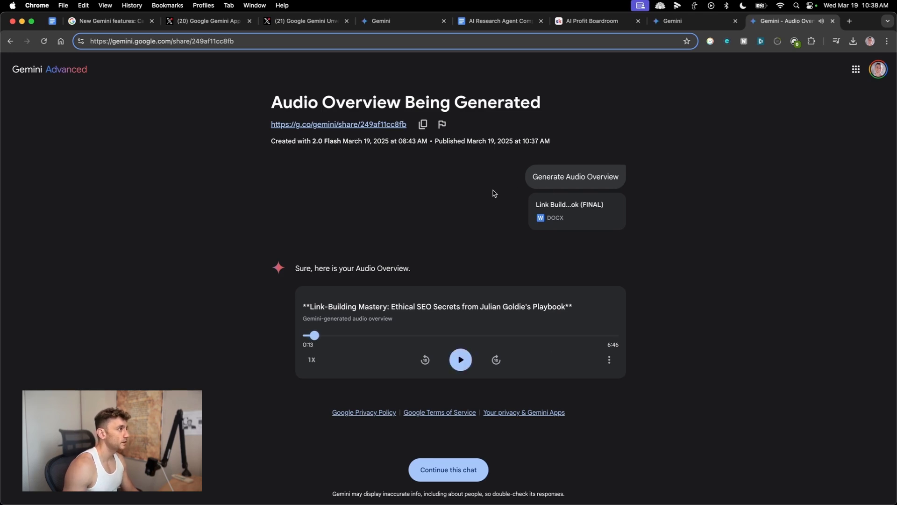
drag(613, 175, 525, 178)
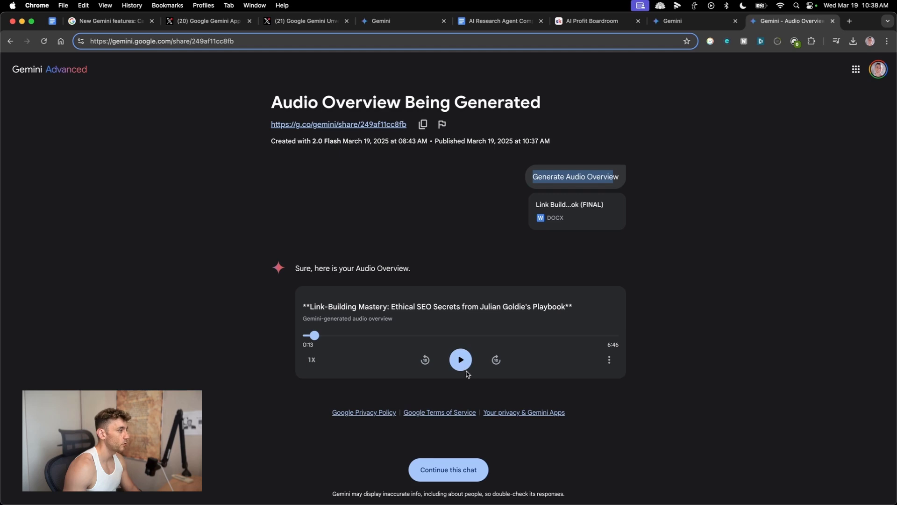
Step: Open the free SEO course notebook in NotebookLM, then return to the shared Gemini audio page
key(super+t)
text(notebooklm.google)
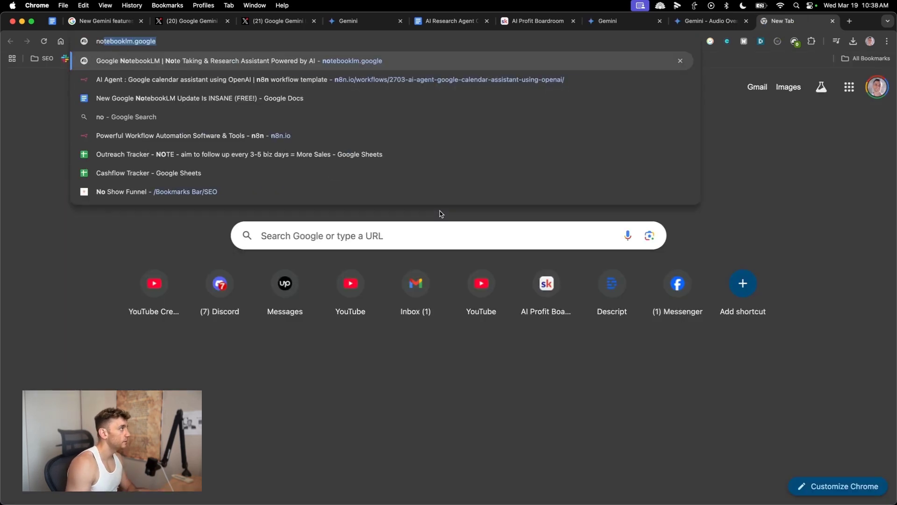
key(Return)
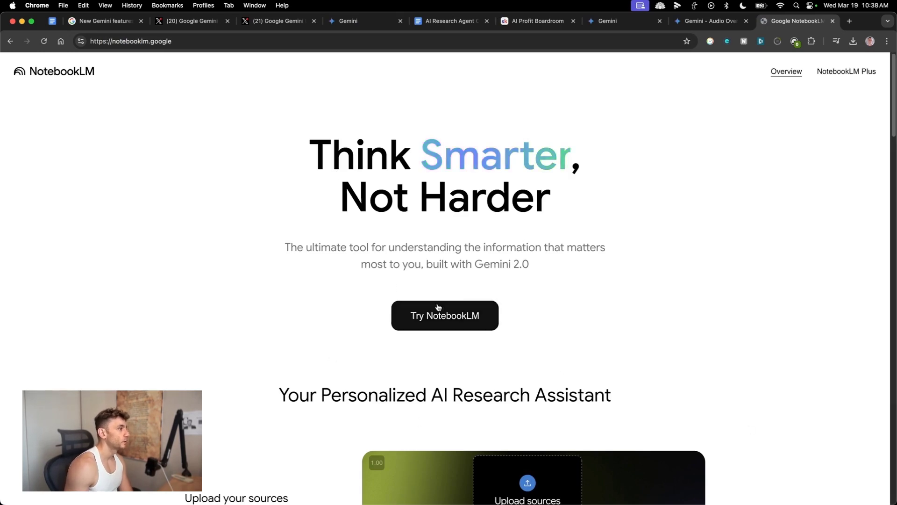
click(406, 308)
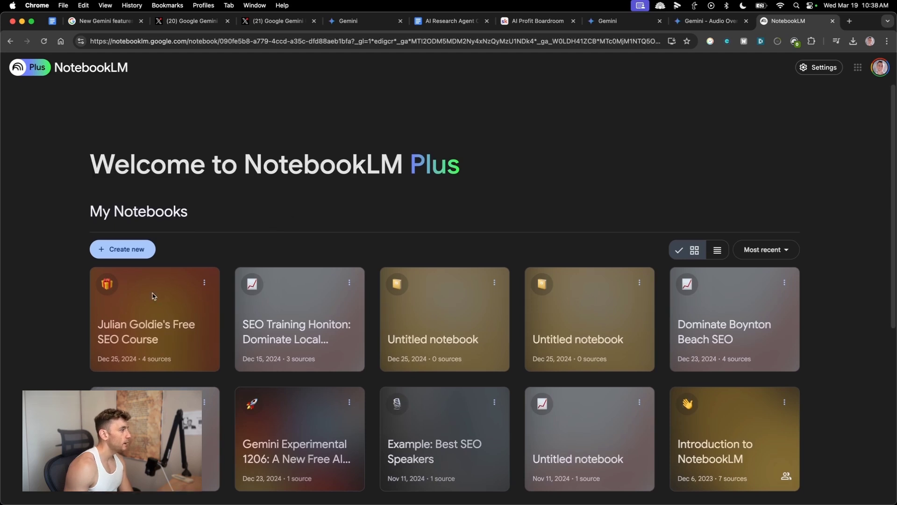
click(156, 296)
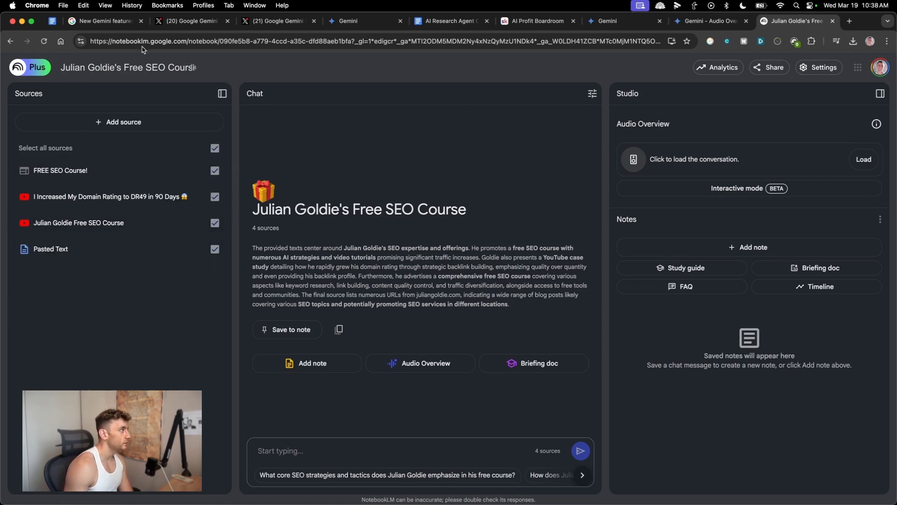
click(715, 21)
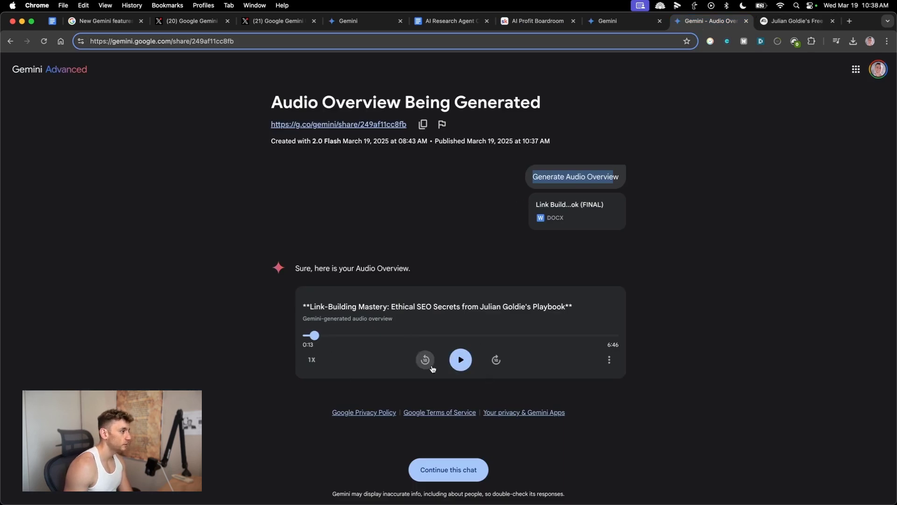
Step: Play the shared overview to 0:37, then switch to the chat still generating its Audio Overview
click(467, 368)
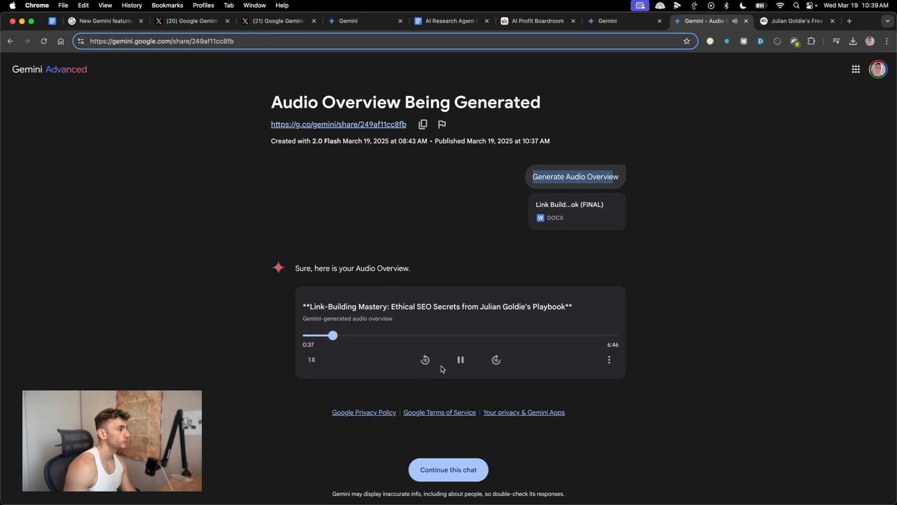
click(460, 359)
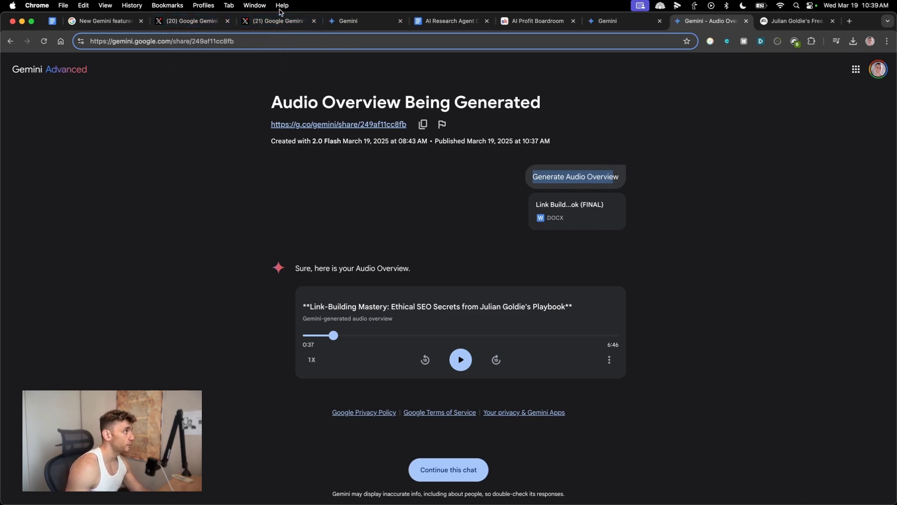
click(324, 22)
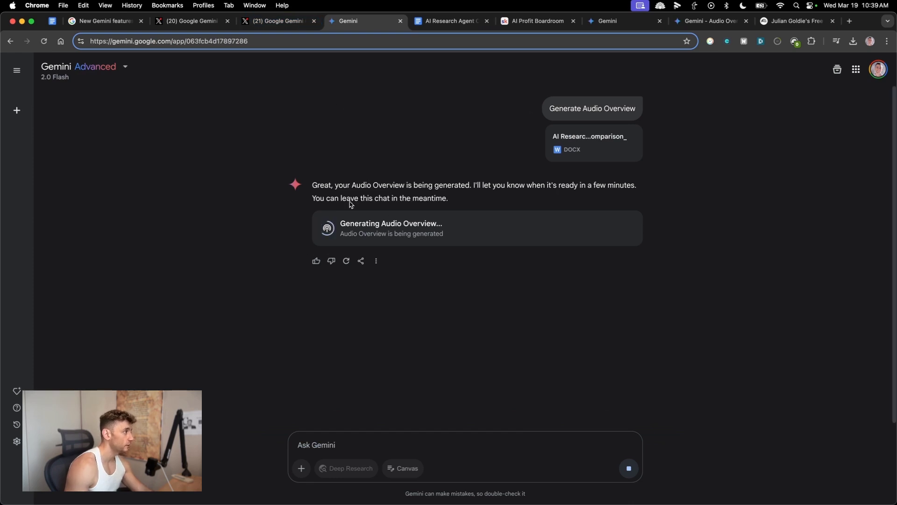
Step: Bring up the Gemini App's Canvas announcement post on X and zoom it to 150%
click(190, 21)
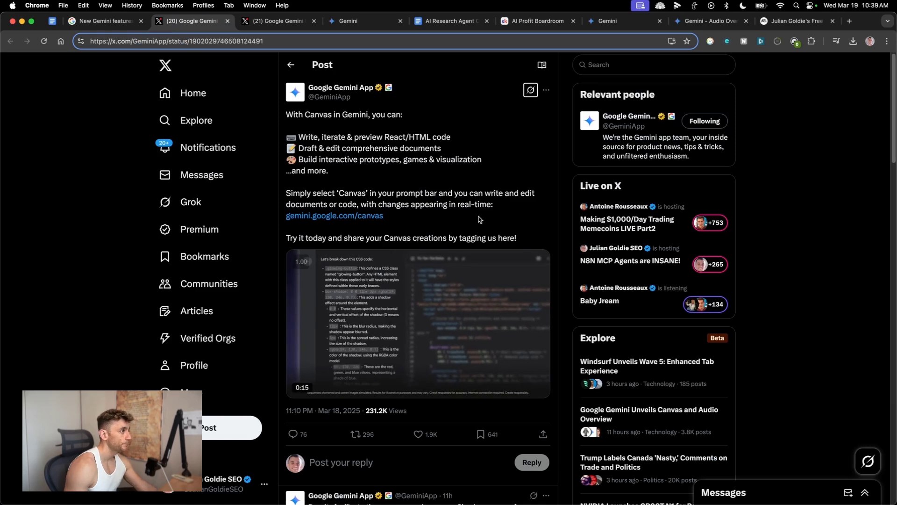
scroll(478, 220, down, 5)
scroll(479, 220, up, 5)
drag(286, 115, 514, 178)
click(516, 177)
key(super+equal)
key(super+equal)
key(super+equal)
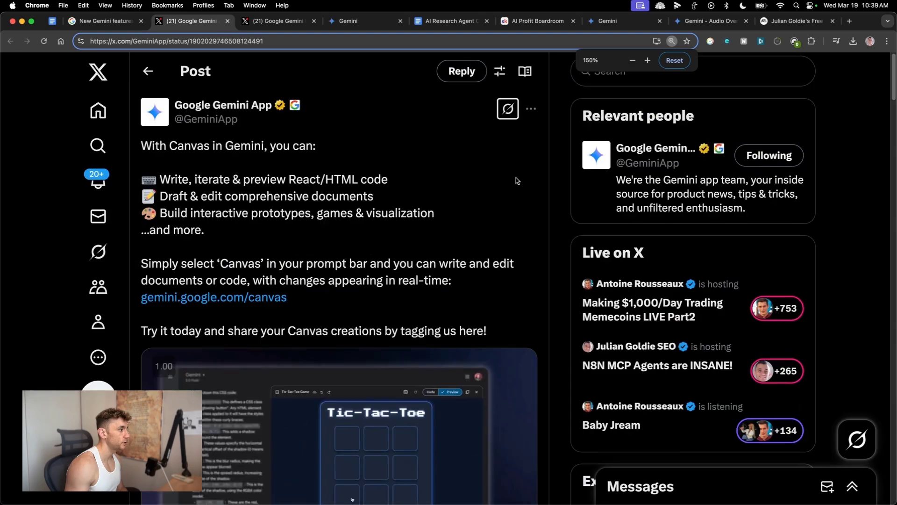
scroll(343, 159, down, 3)
drag(487, 211, 189, 214)
scroll(188, 214, up, 3)
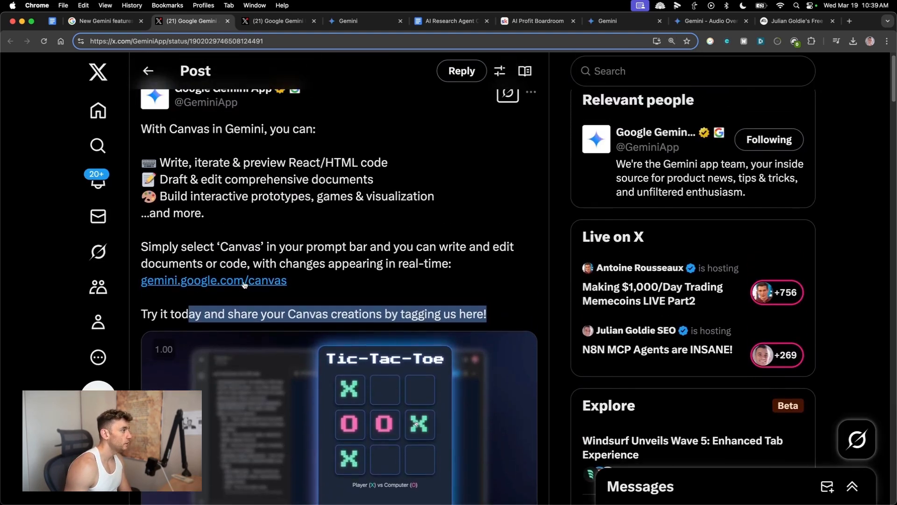
Step: Follow the gemini.google.com/canvas link after highlighting the post's code, document and prototype lines
click(244, 282)
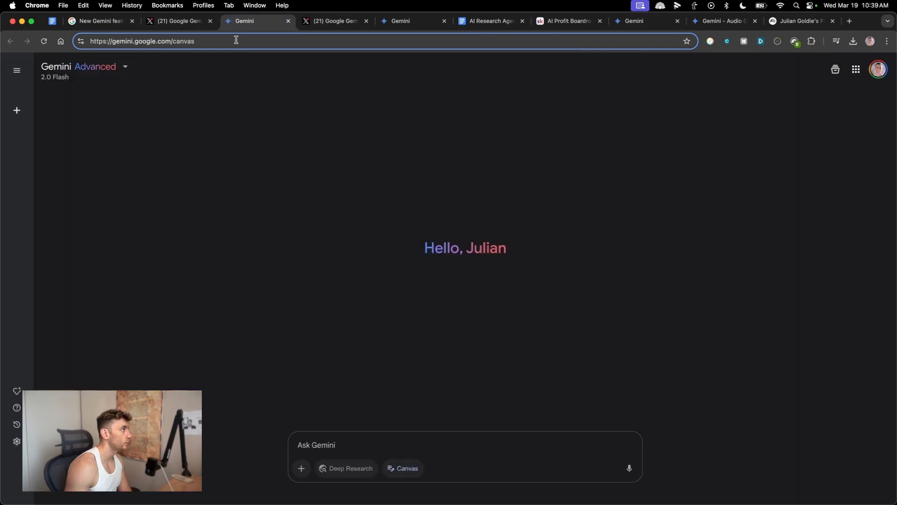
click(180, 21)
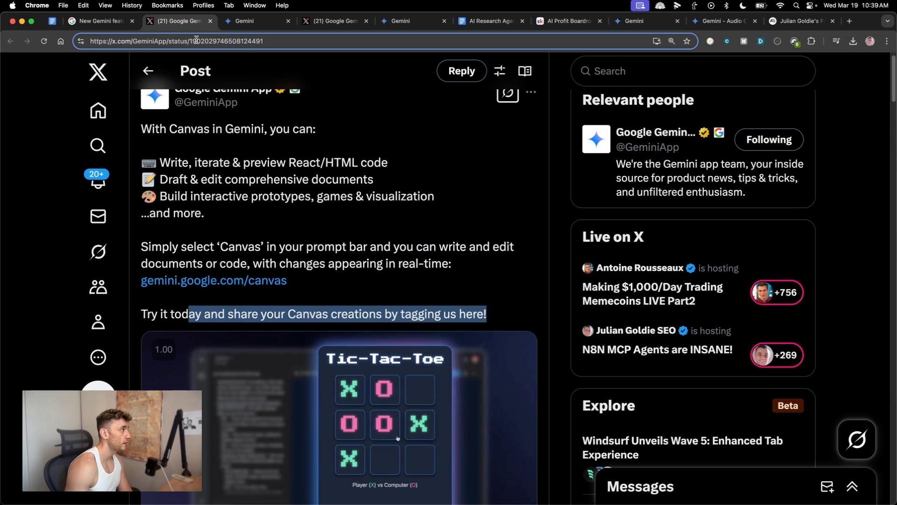
drag(141, 162, 386, 165)
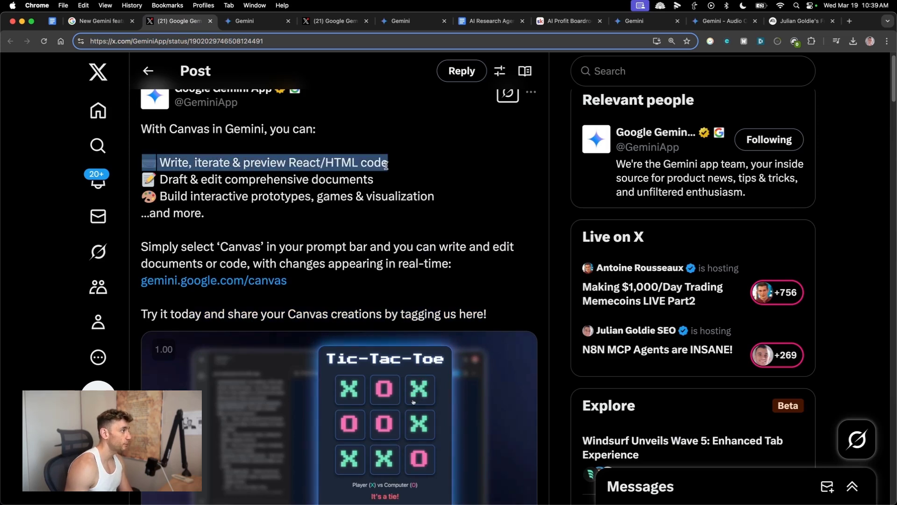
triple_click(306, 179)
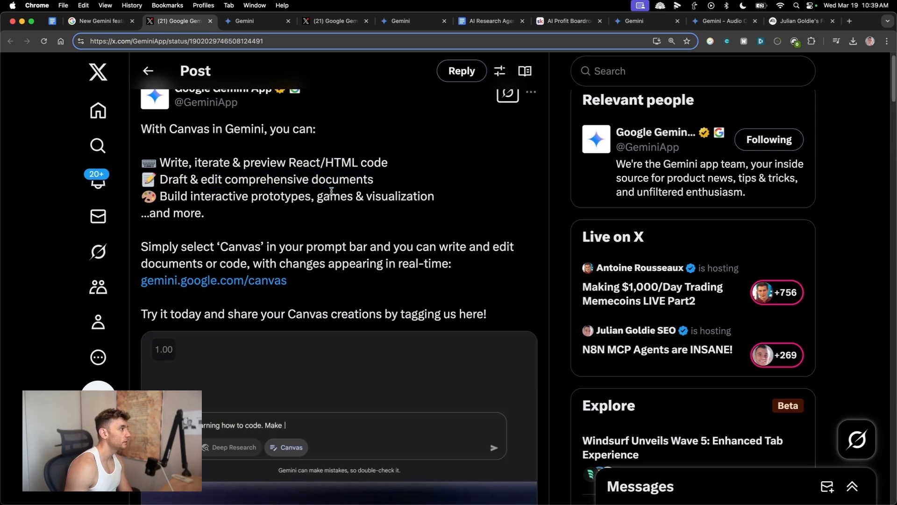
triple_click(332, 196)
click(449, 193)
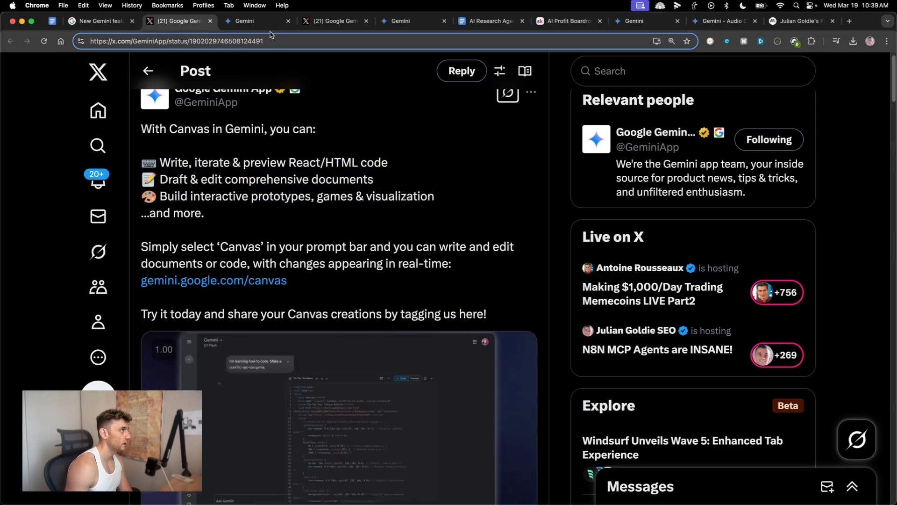
click(267, 22)
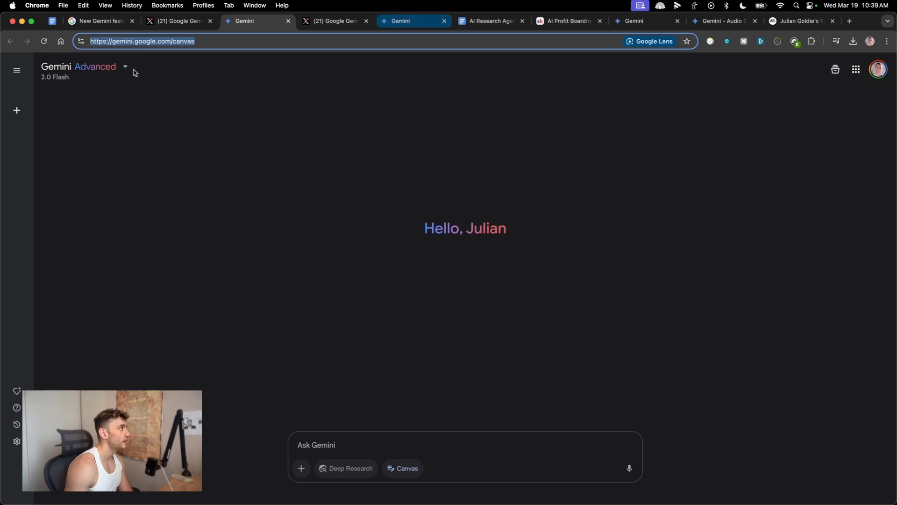
Step: Start a fresh Gemini chat on 2.0 Flash at 150% and ask 'create an SEO cost calculator'
click(444, 21)
click(412, 198)
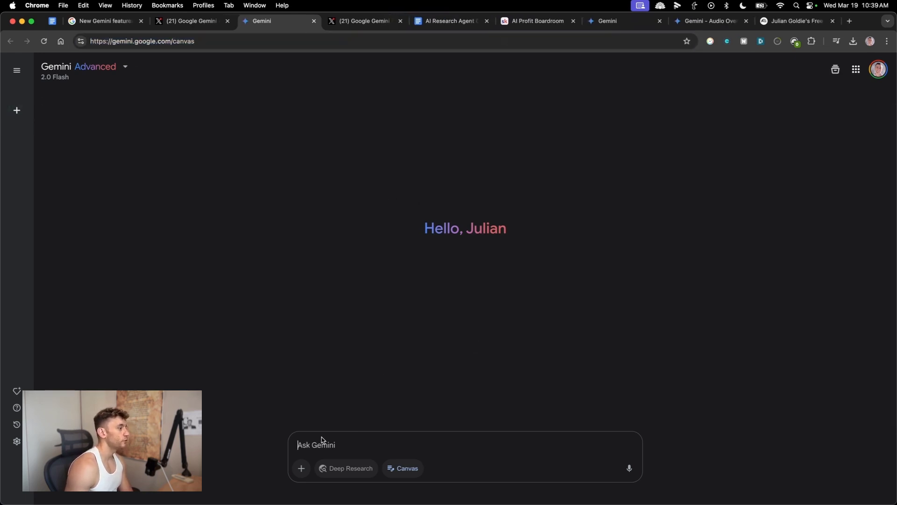
click(17, 110)
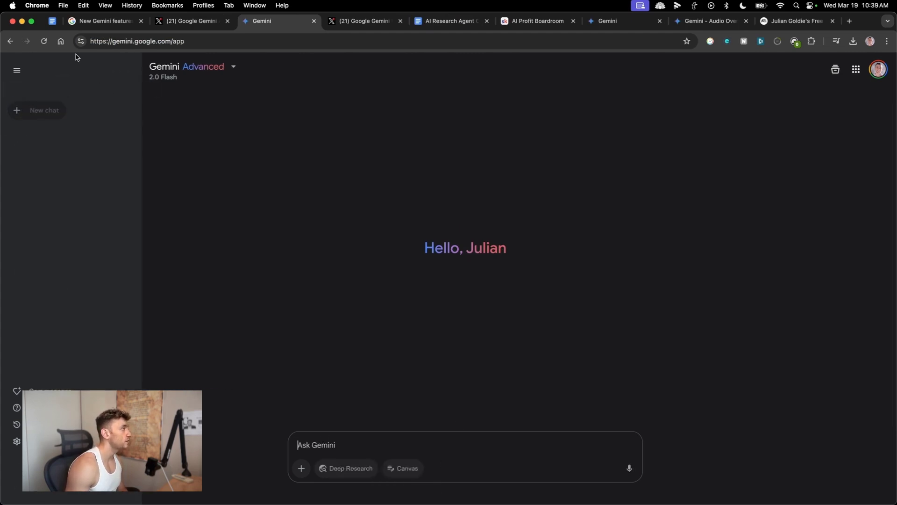
click(100, 73)
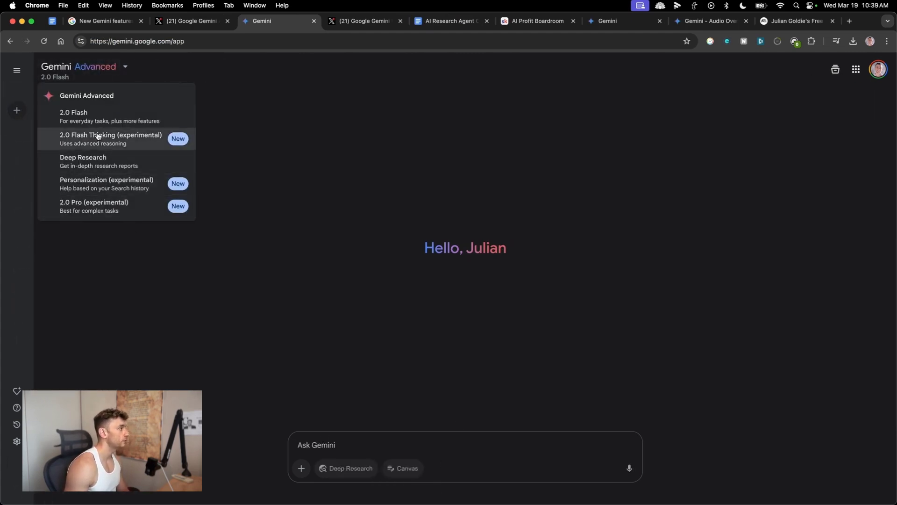
click(396, 389)
key(super+equal)
key(super+equal)
key(super+equal)
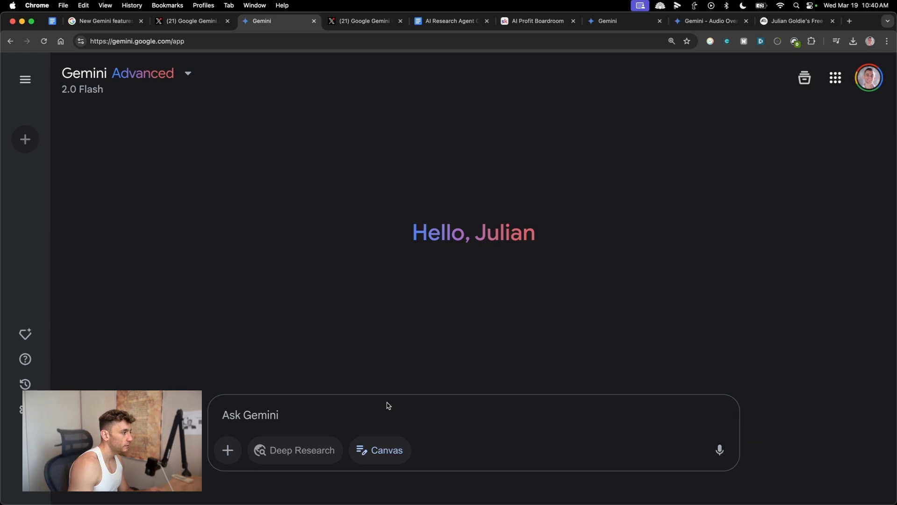
text(create an SEO cost calculator)
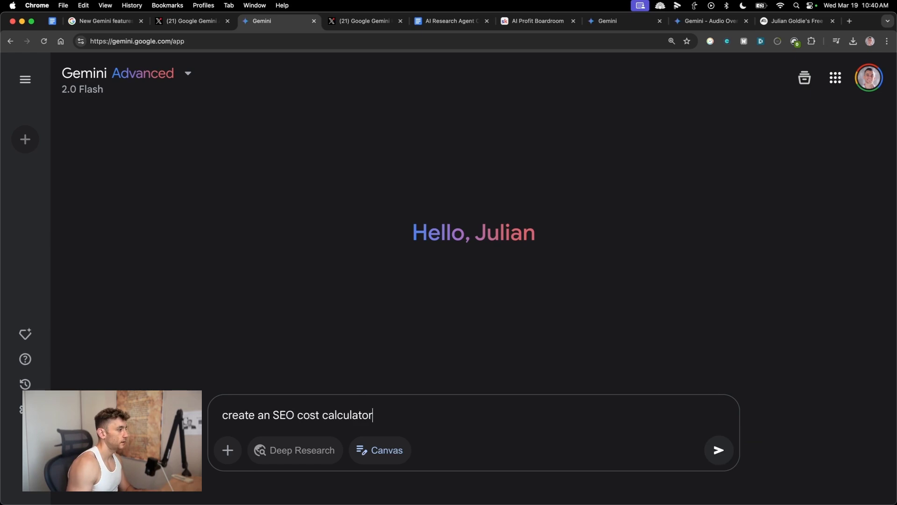
key(Return)
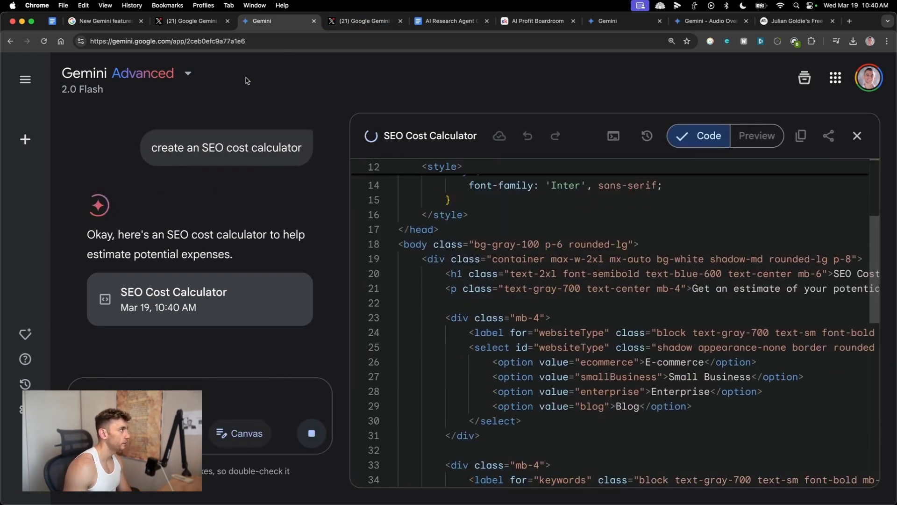
Step: Estimate an E-commerce, Local site with Keyword Research and Link Building in the calculator
click(176, 19)
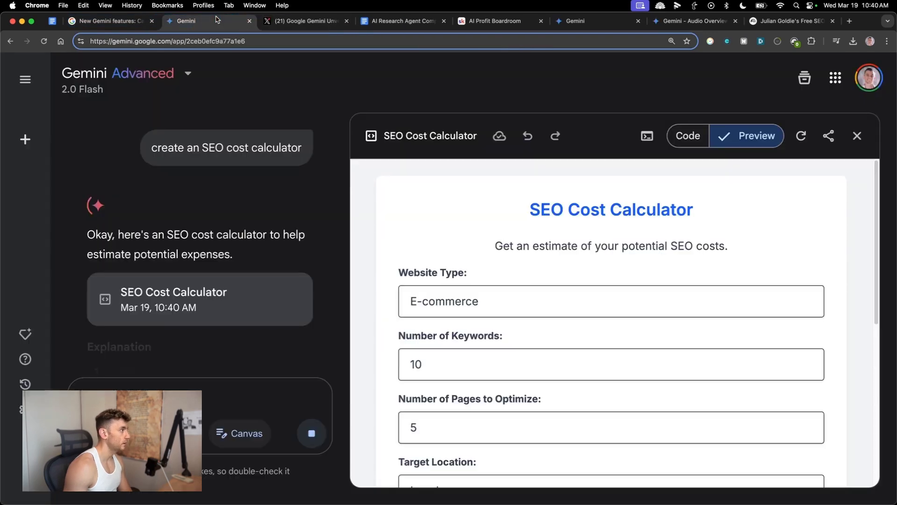
key(super+w)
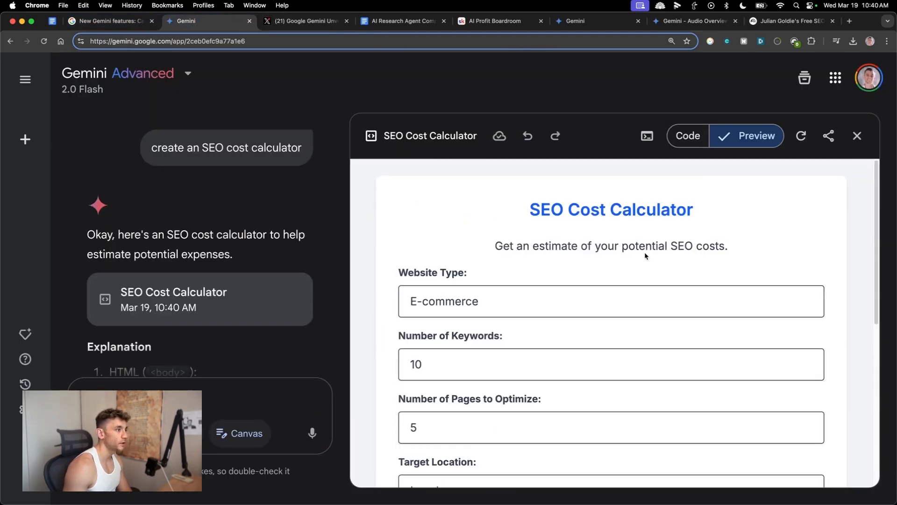
key(super+0)
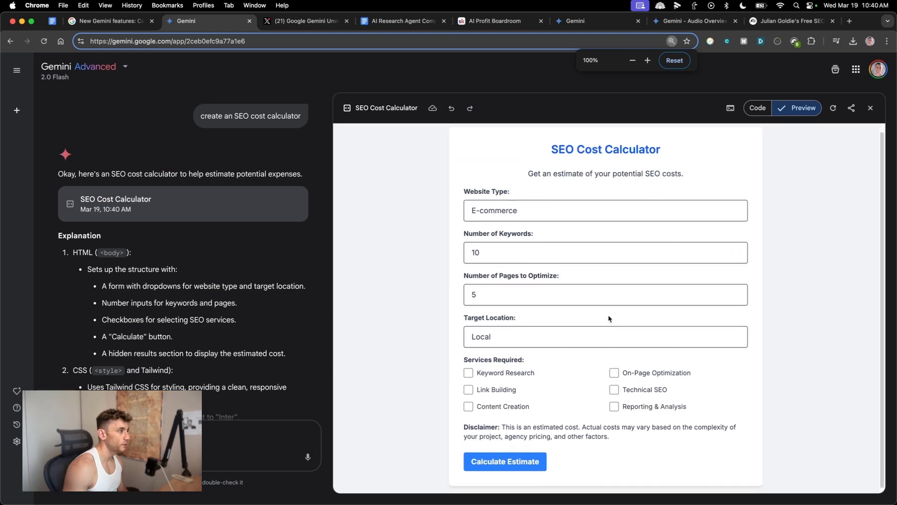
click(555, 207)
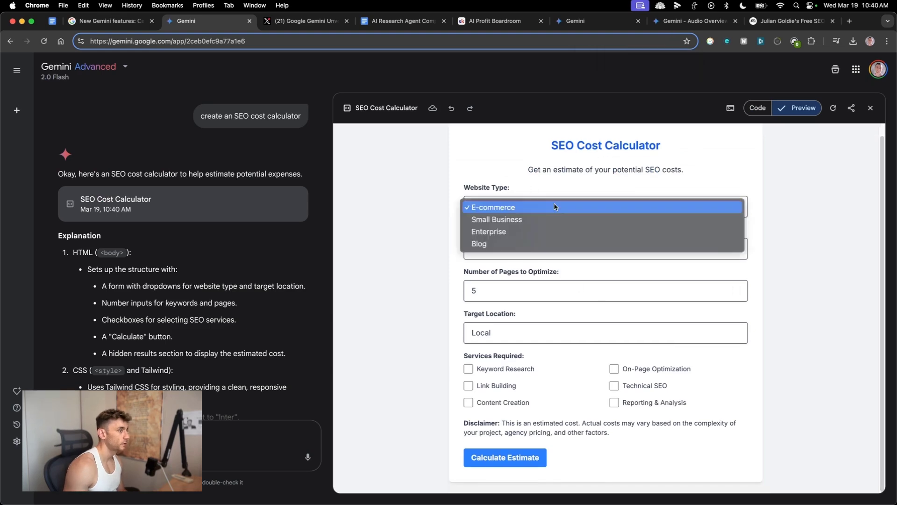
click(494, 211)
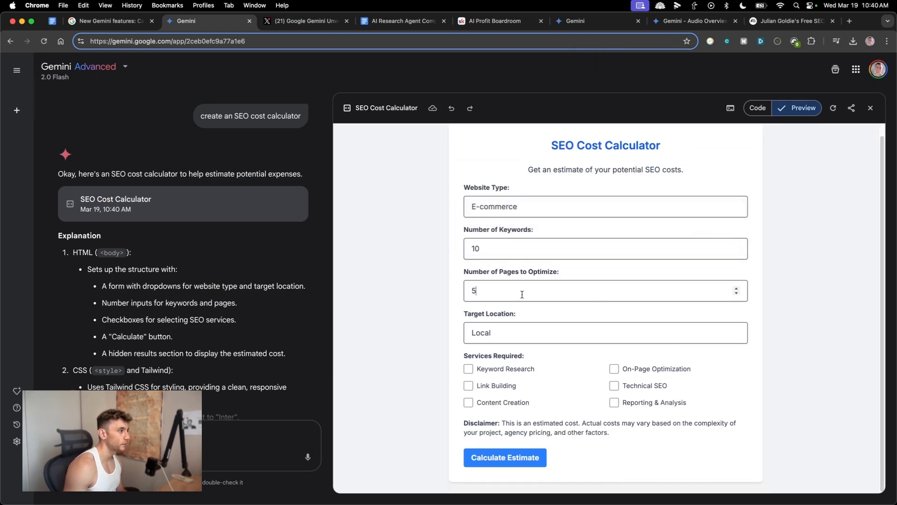
click(495, 334)
click(482, 333)
click(505, 370)
click(509, 385)
click(532, 457)
Step: Zoom in and highlight the estimated cost heading, the $1725.00 total and its breakdown
scroll(574, 451, down, 3)
drag(469, 367, 569, 463)
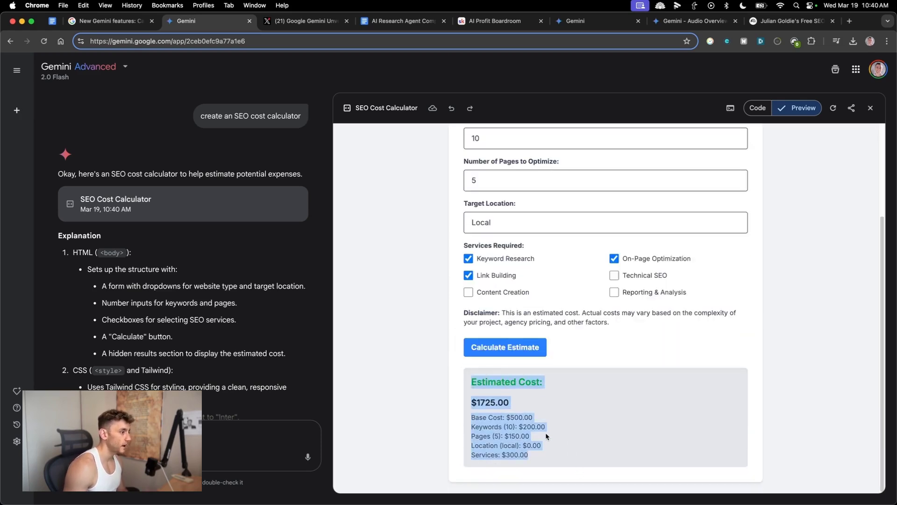
key(super+plus)
key(super+plus)
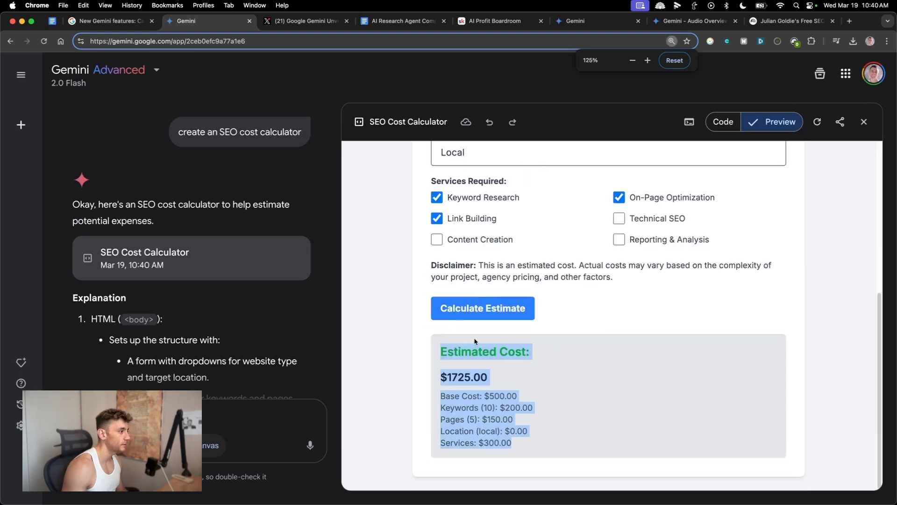
click(435, 348)
drag(435, 348, 547, 356)
click(565, 358)
drag(441, 378, 505, 386)
click(484, 390)
drag(448, 398, 549, 444)
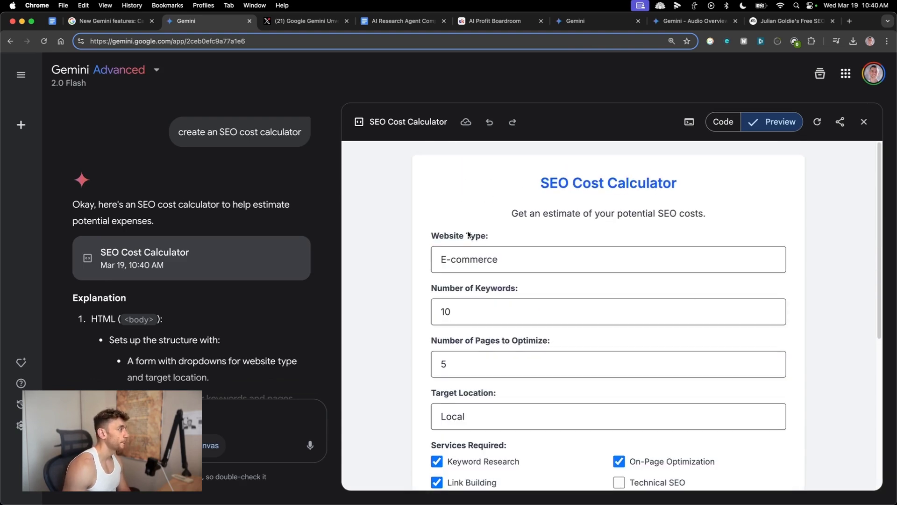
scroll(469, 234, down, 10)
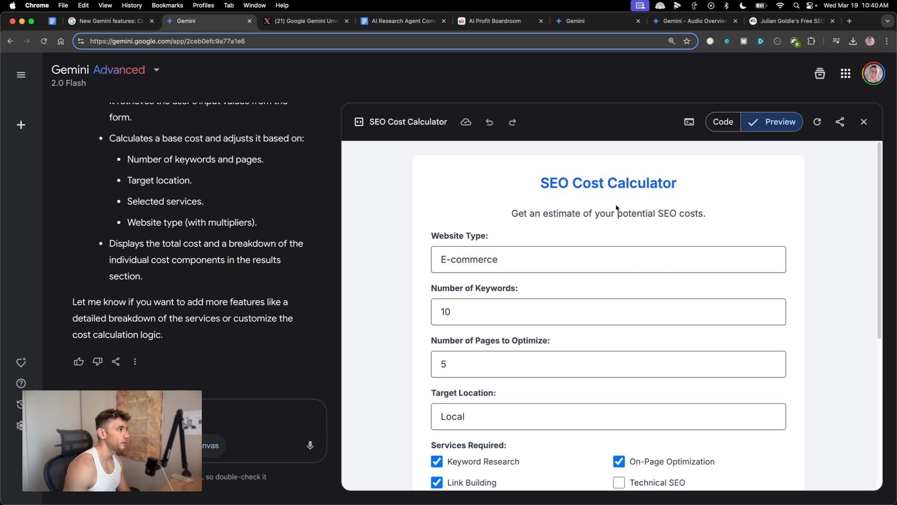
Step: Show the calculator's HTML code and select all of it for copying
click(723, 121)
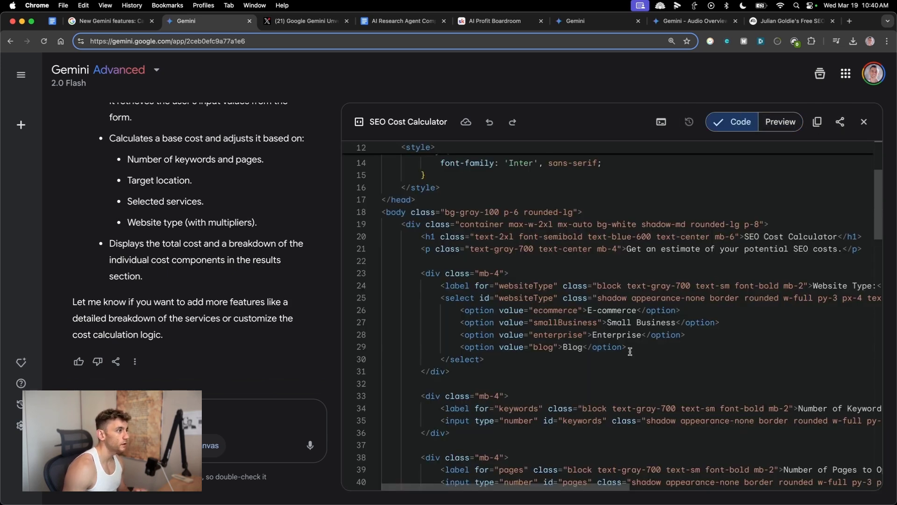
key(cmd+a)
scroll(649, 314, up, 5)
scroll(511, 291, down, 4)
scroll(510, 290, down, 20)
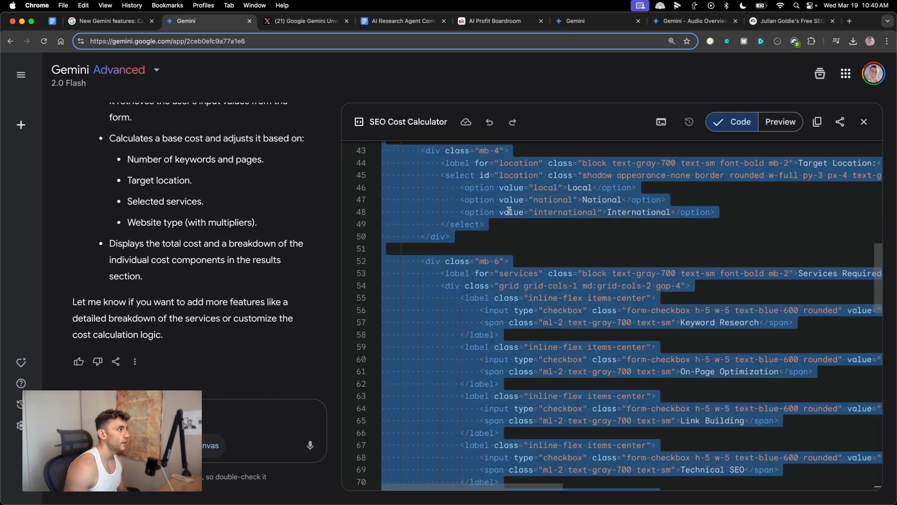
scroll(545, 246, up, 20)
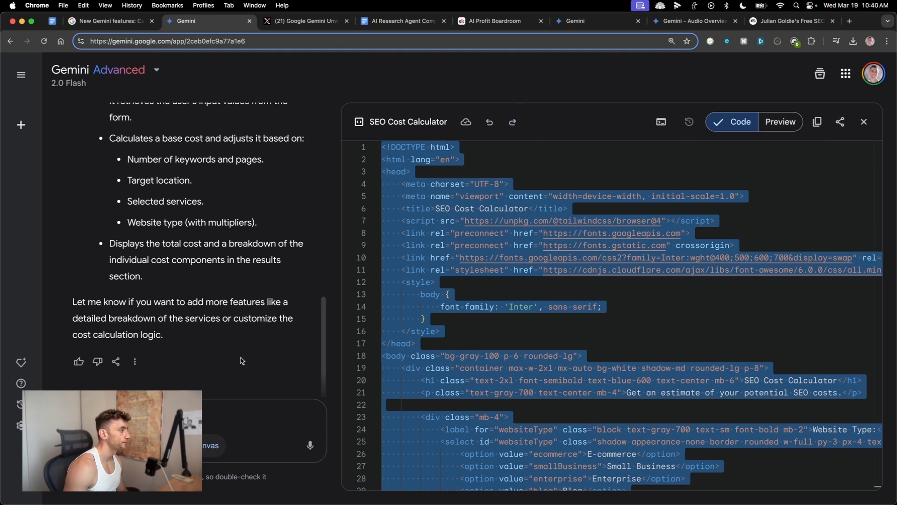
scroll(275, 297, up, 10)
click(300, 295)
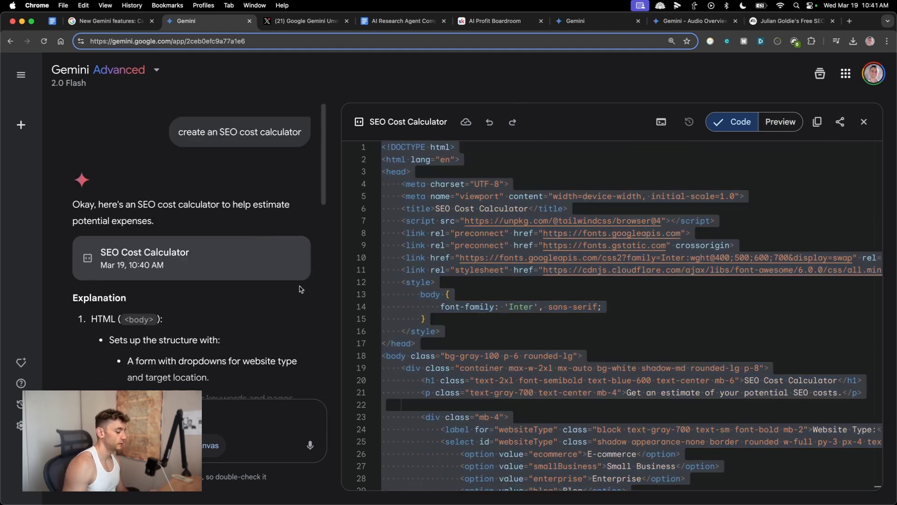
Step: Open liveweave.com in a new browser tab
key(super+t)
text(liveweave)
key(Return)
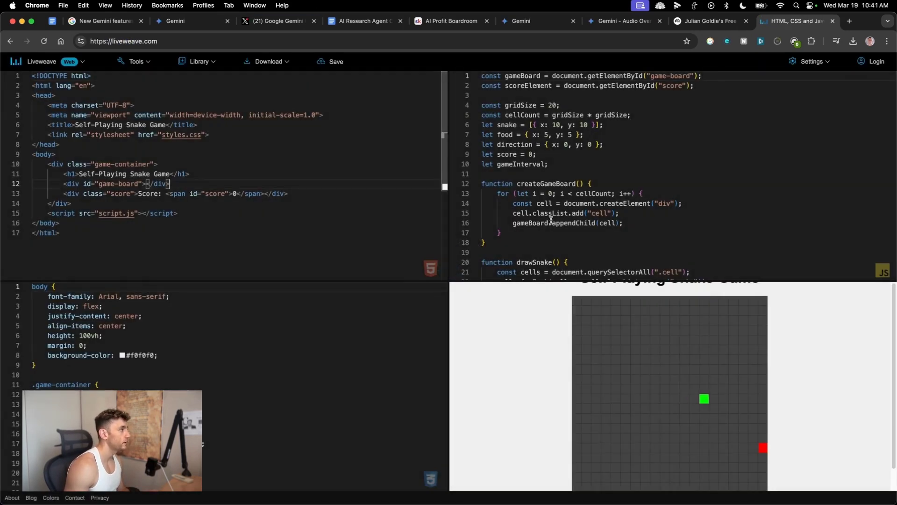
Step: Empty Liveweave's JavaScript and CSS panes, paste Gemini's code over the HTML, and enlarge the preview
click(598, 209)
key(super+a)
key(BackSpace)
click(380, 310)
key(super+a)
key(BackSpace)
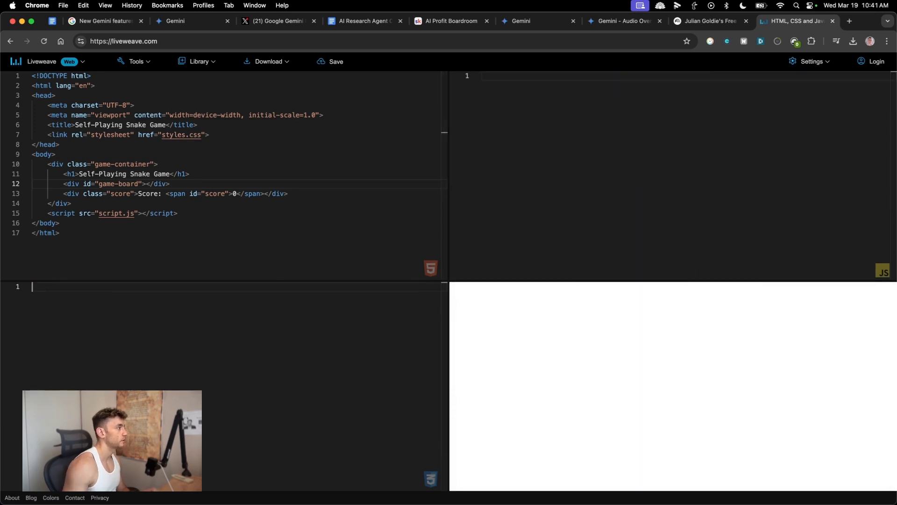
key(super+a)
key(super+v)
scroll(533, 322, down, 4)
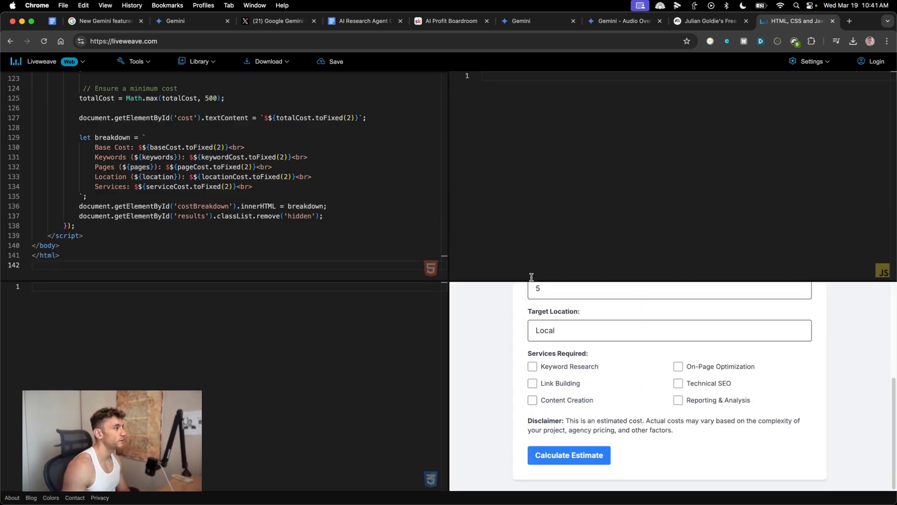
drag(531, 280, 532, 128)
scroll(584, 271, up, 1)
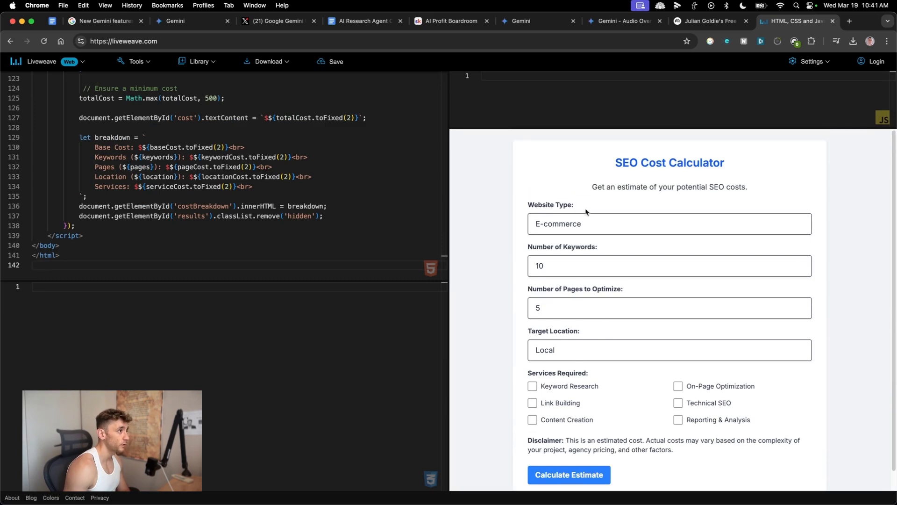
Step: Back in Gemini's calculator preview, paste and send the brand-colour redesign request
key(super+3)
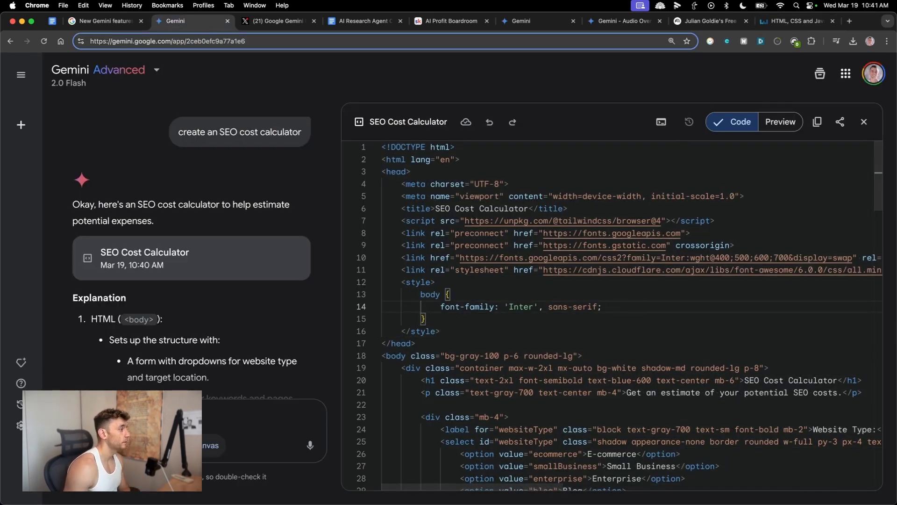
click(793, 129)
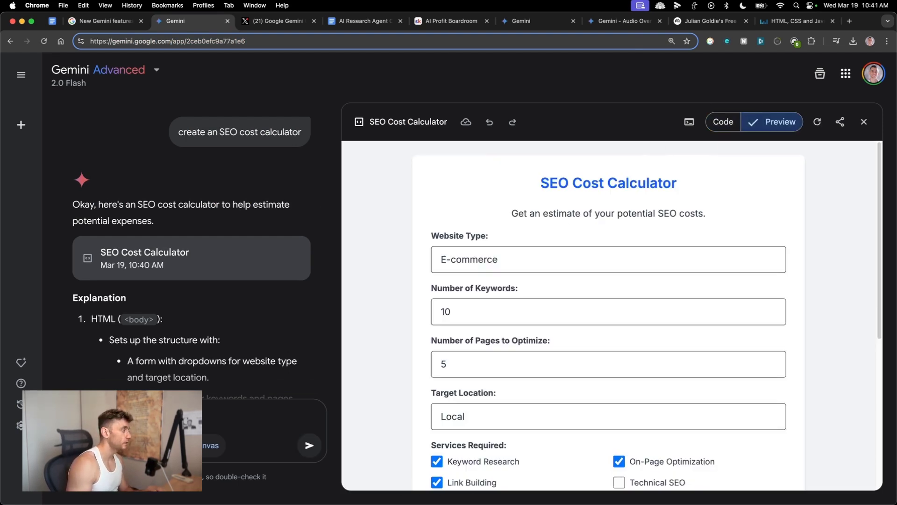
key(super+v)
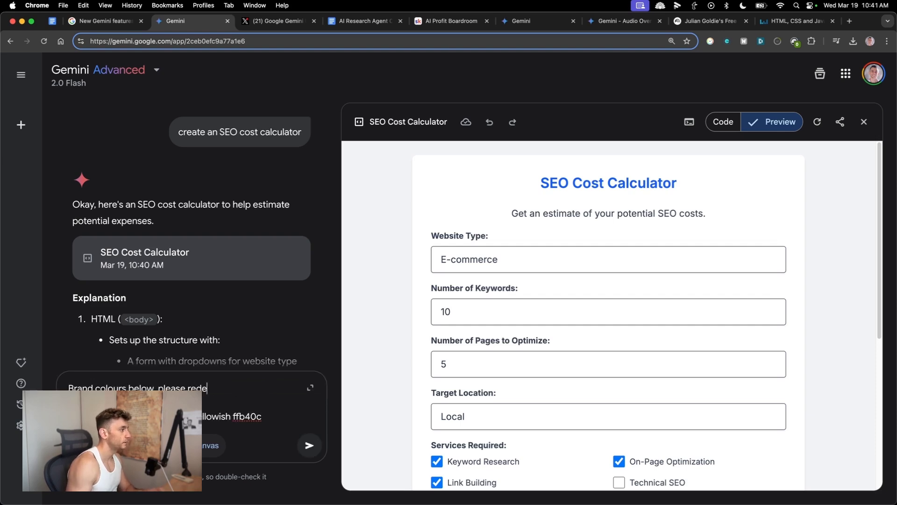
key(Return)
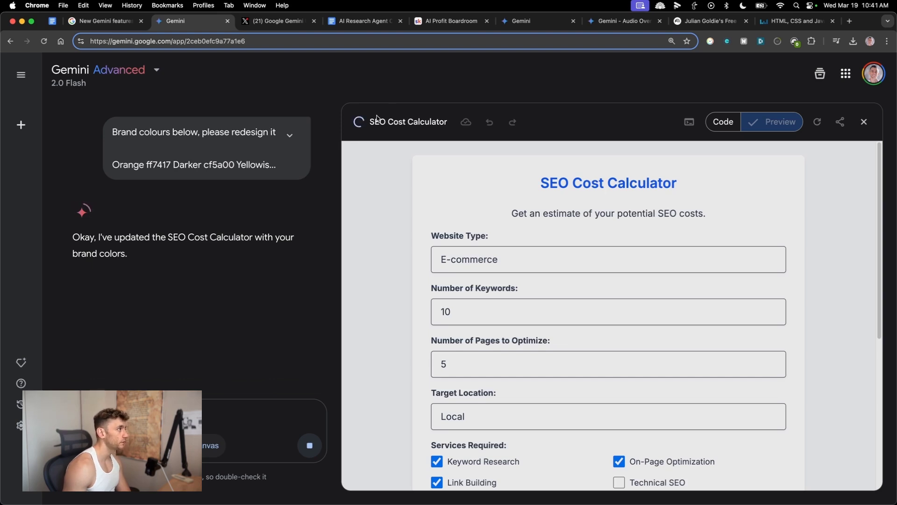
Step: Check the recoloured calculator's code and its orange #ff7417 heading and button in Preview
click(722, 122)
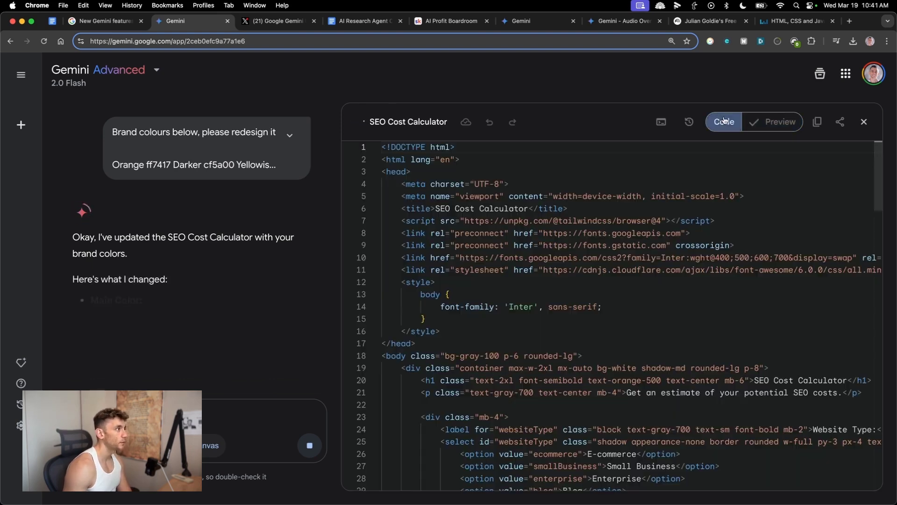
click(767, 121)
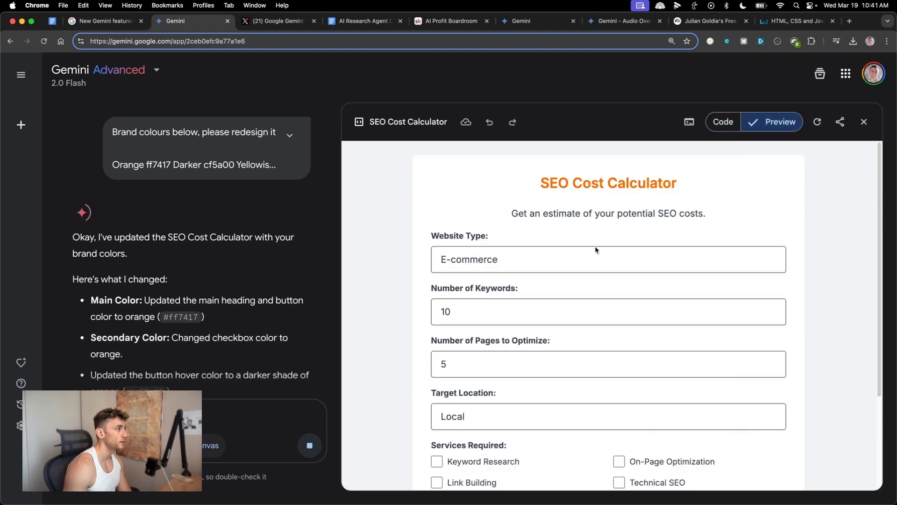
drag(612, 200, 706, 216)
scroll(729, 191, down, 5)
scroll(265, 255, down, 3)
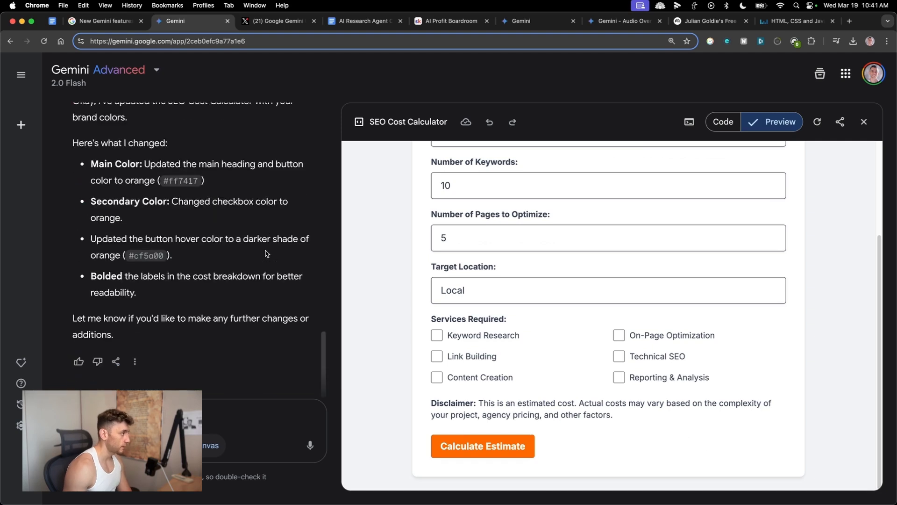
scroll(265, 193, up, 15)
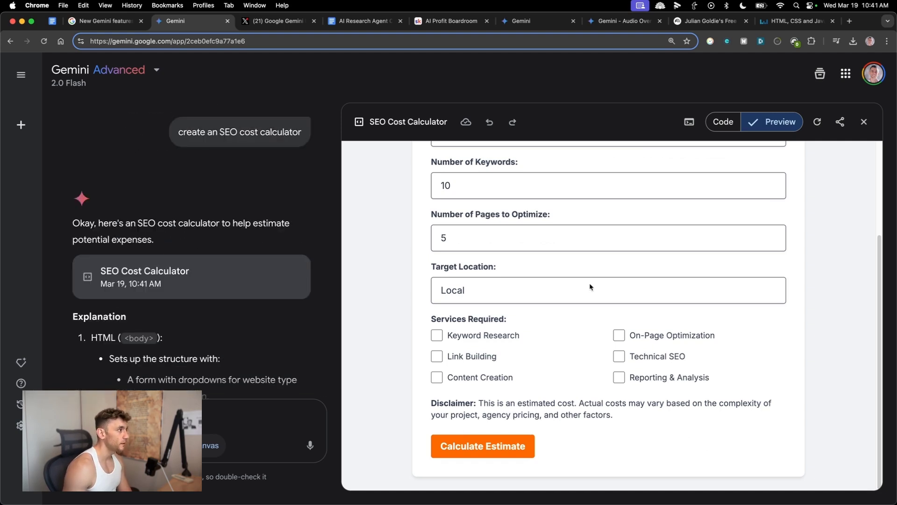
scroll(522, 231, up, 5)
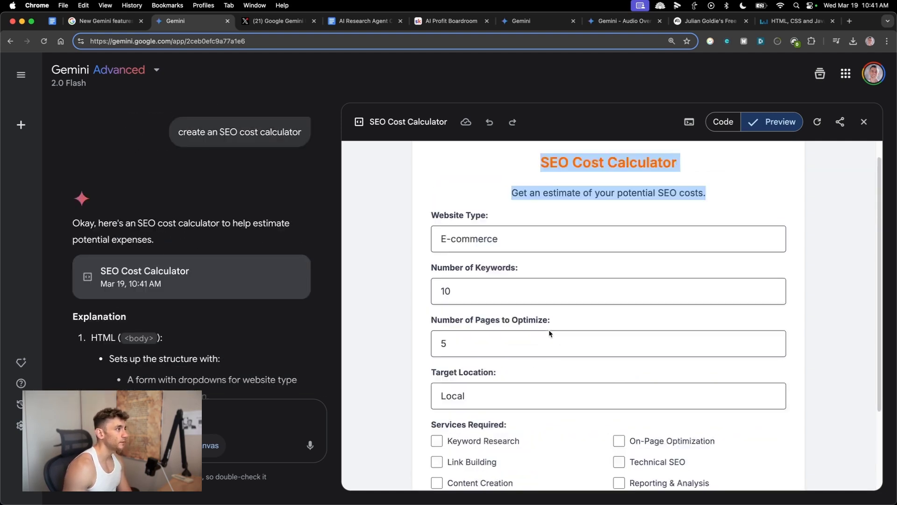
Step: Copy the calculator prompt, load chatgpt.com in a new tab, and start a new Gemini chat
triple_click(199, 134)
key(super+c)
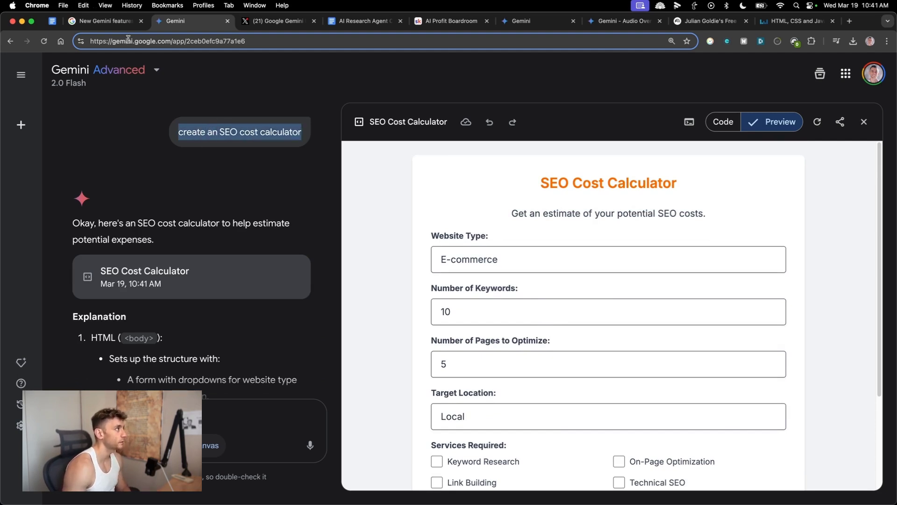
drag(163, 21, 763, 2)
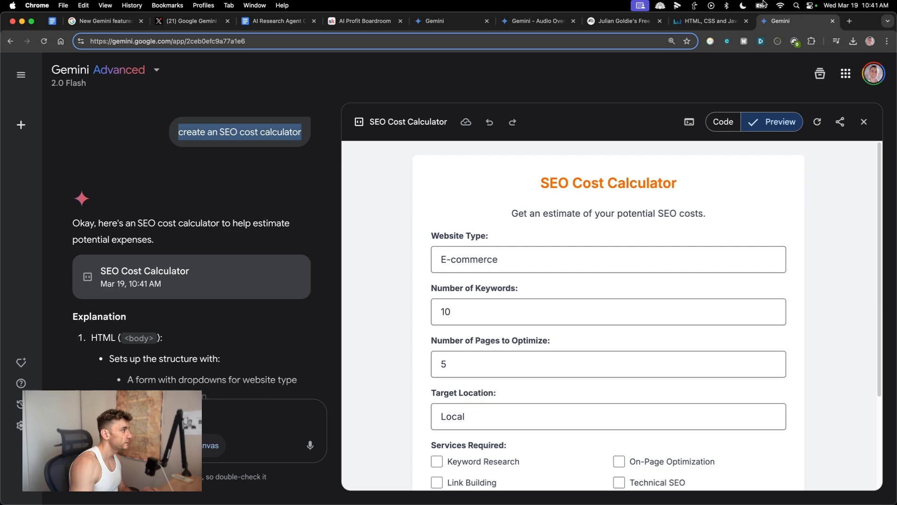
key(super+t)
text(chat)
key(Return)
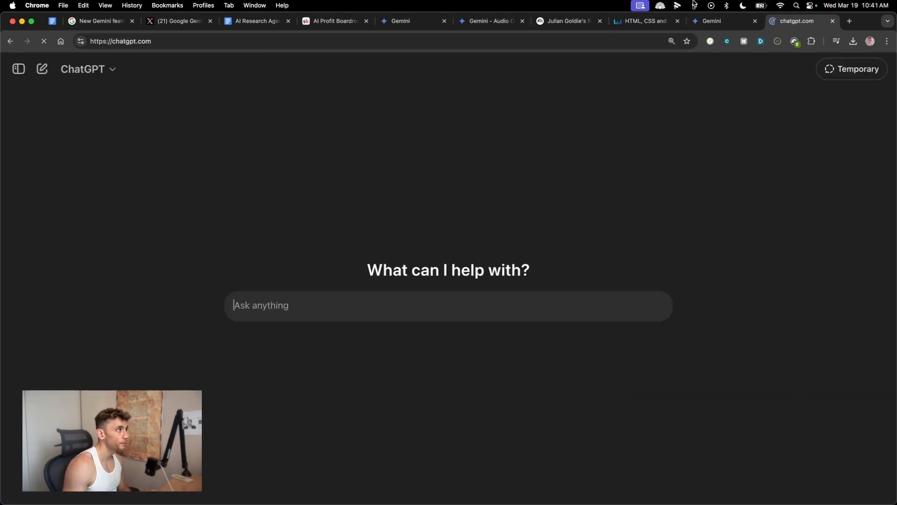
click(698, 25)
click(21, 124)
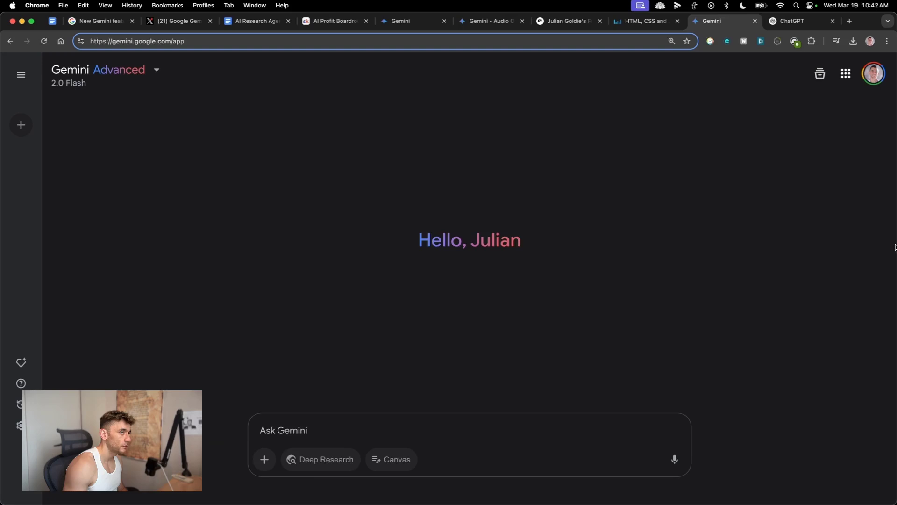
Step: Put Gemini and ChatGPT side by side and send the SEO calculator prompt to both
drag(892, 244, 455, 244)
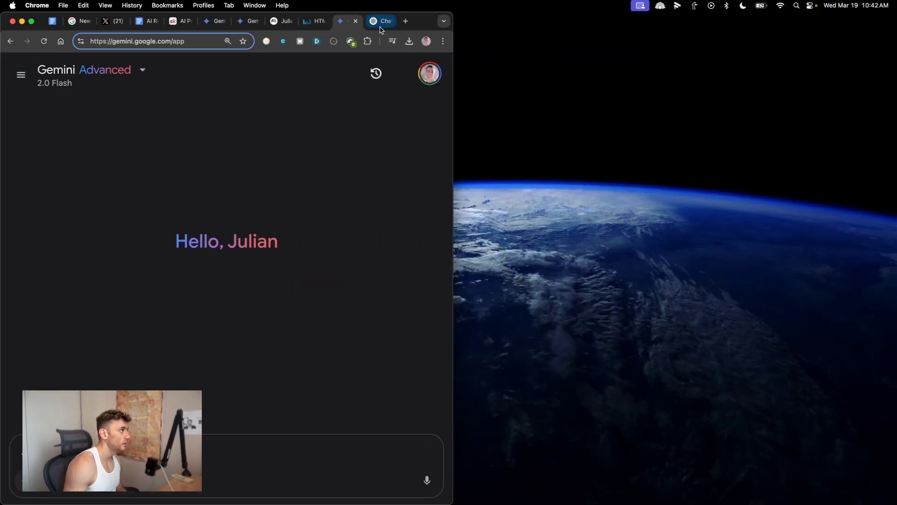
drag(388, 21, 509, 21)
click(310, 320)
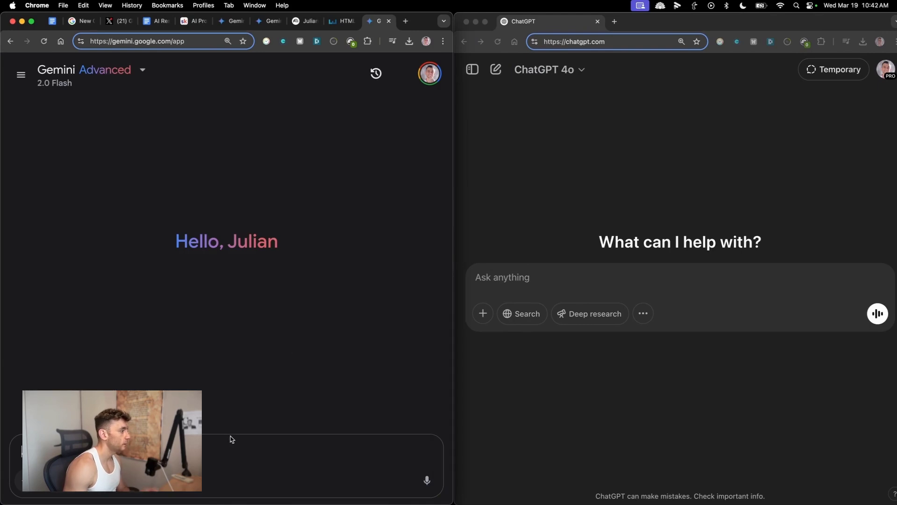
key(super+v)
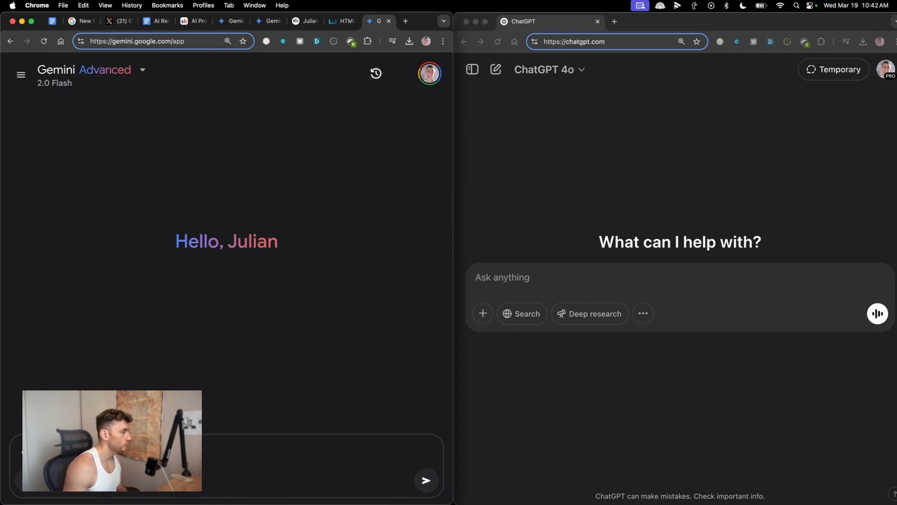
click(541, 288)
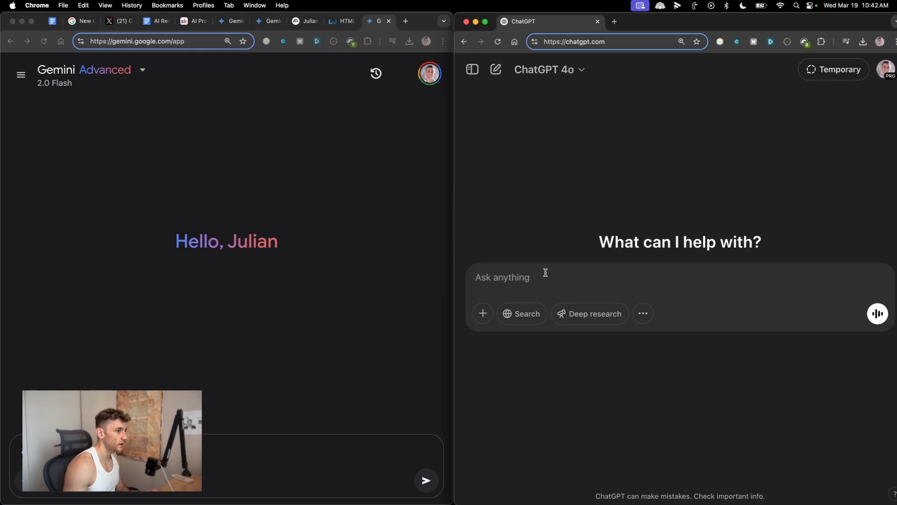
key(super+v)
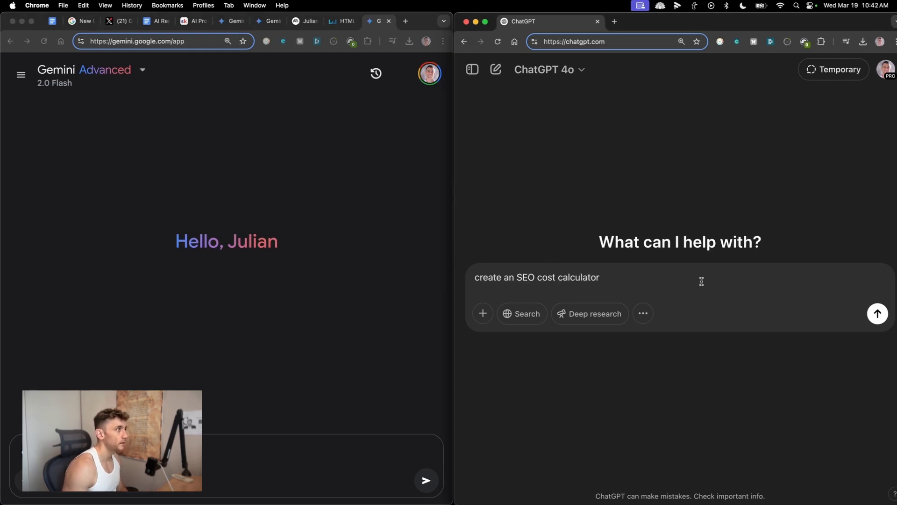
key(Return)
click(426, 480)
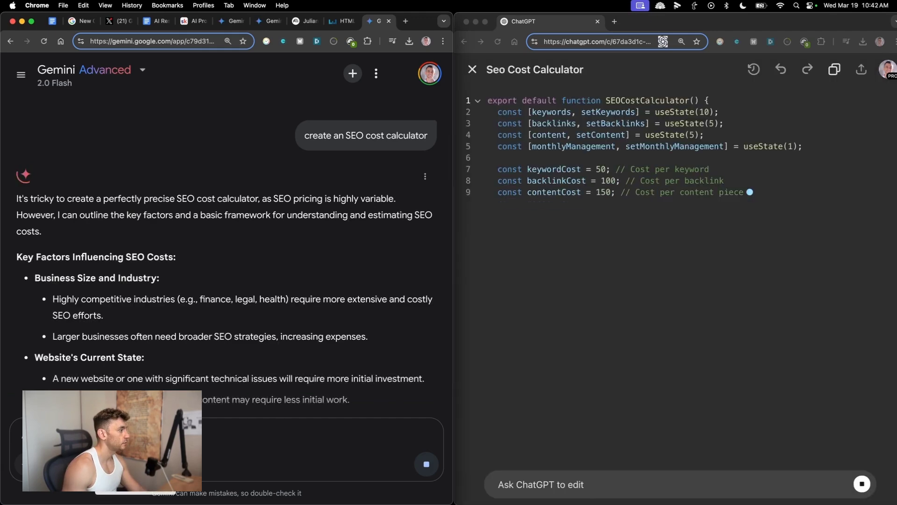
click(112, 463)
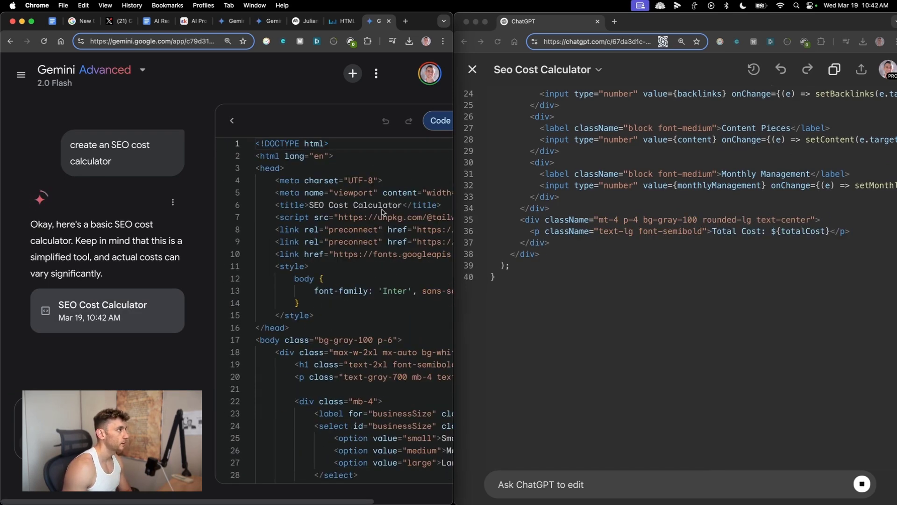
Step: After comparing with Gemini's preview, maximise ChatGPT and send 'rewrite this as html'
drag(452, 200, 580, 201)
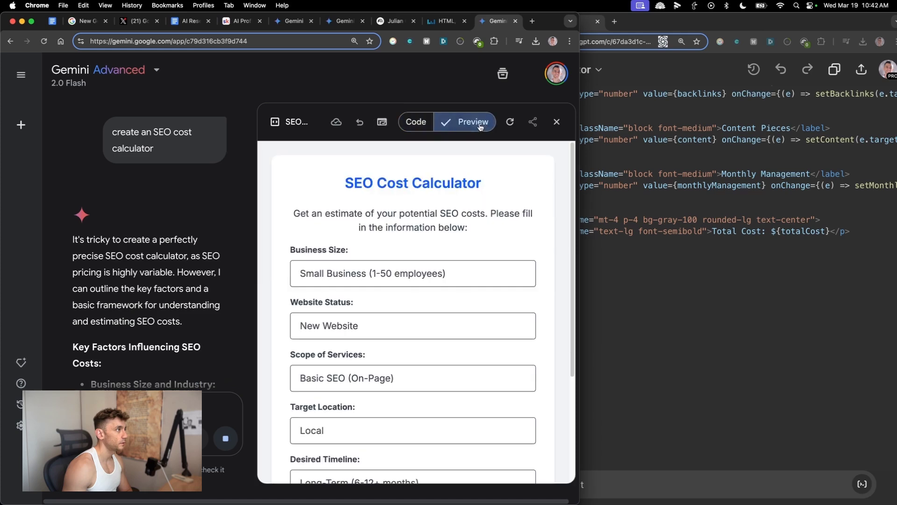
click(706, 303)
scroll(704, 306, down, 2)
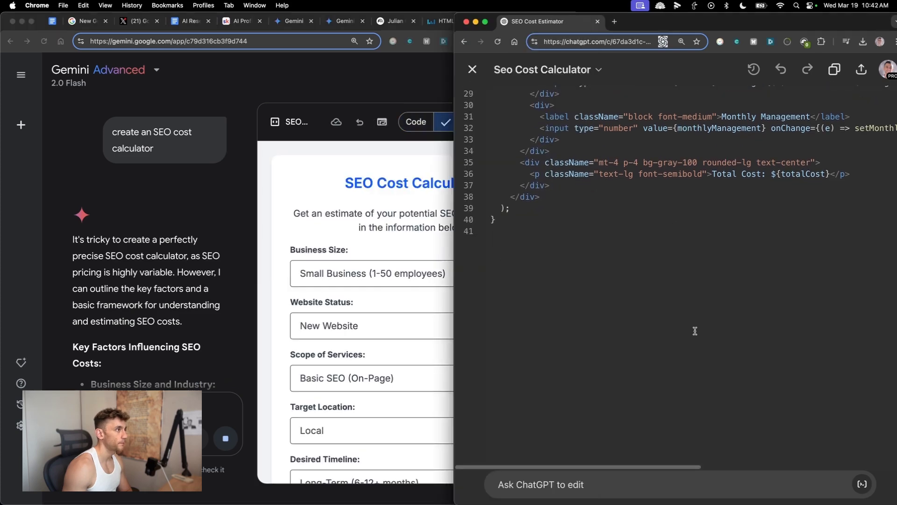
scroll(861, 135, up, 10)
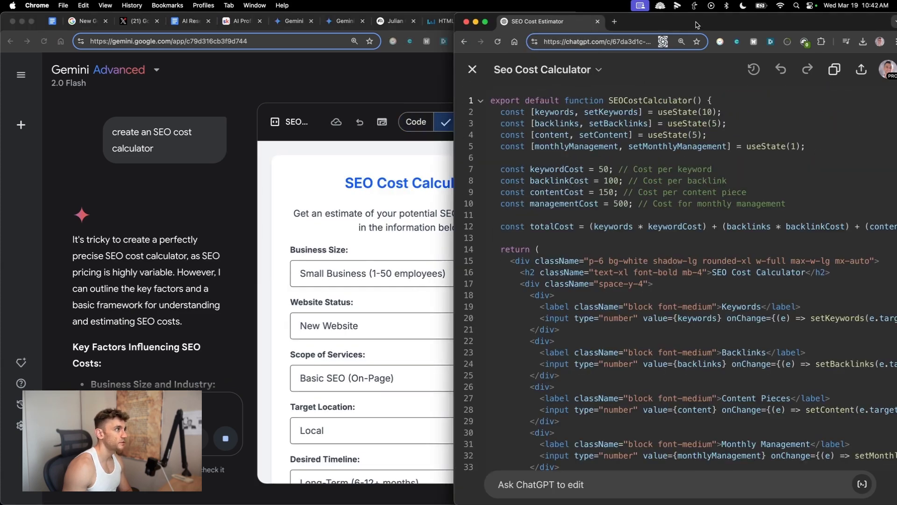
double_click(695, 25)
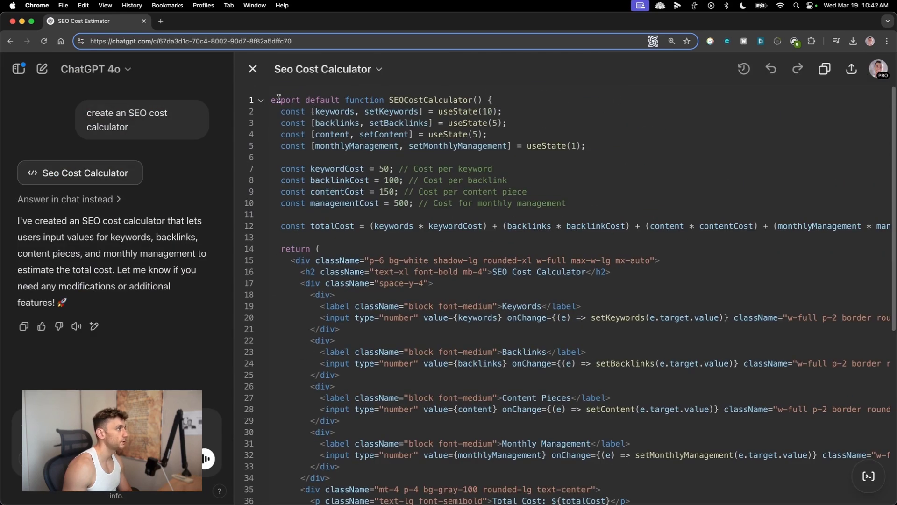
click(262, 101)
click(260, 100)
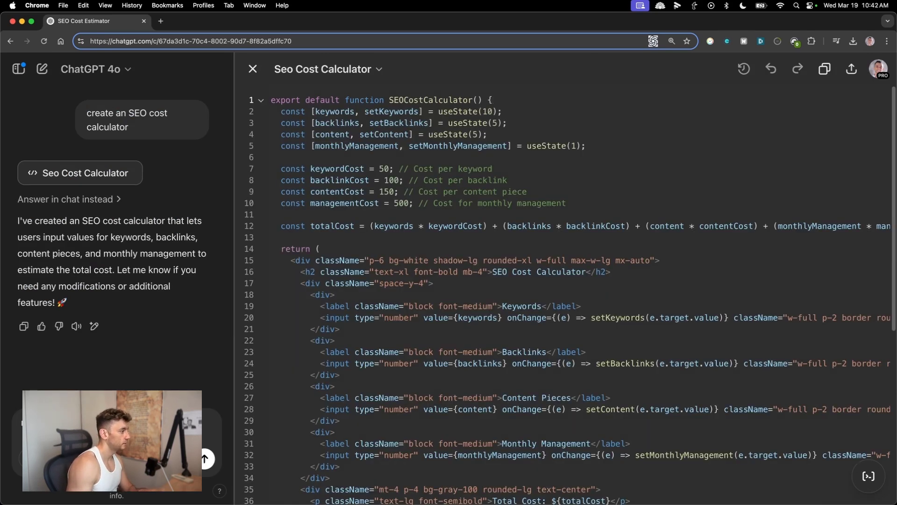
key(Return)
drag(1, 267, 579, 276)
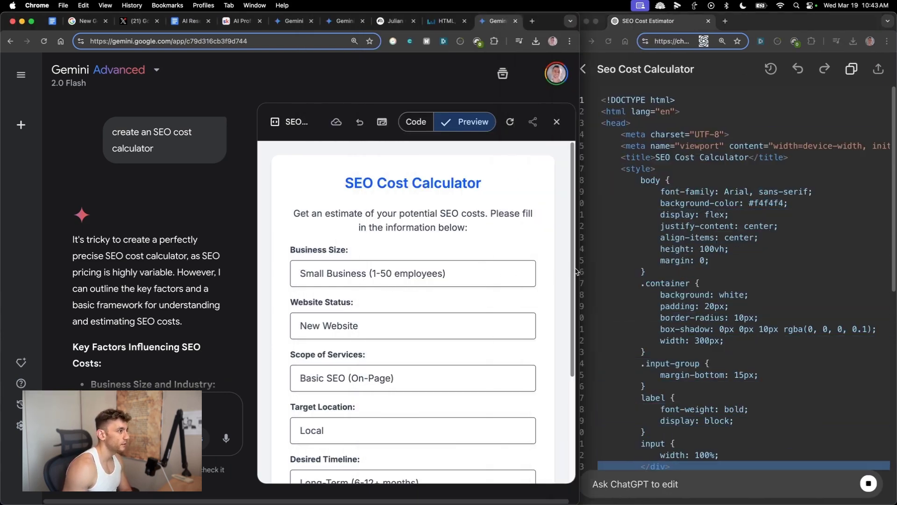
click(758, 22)
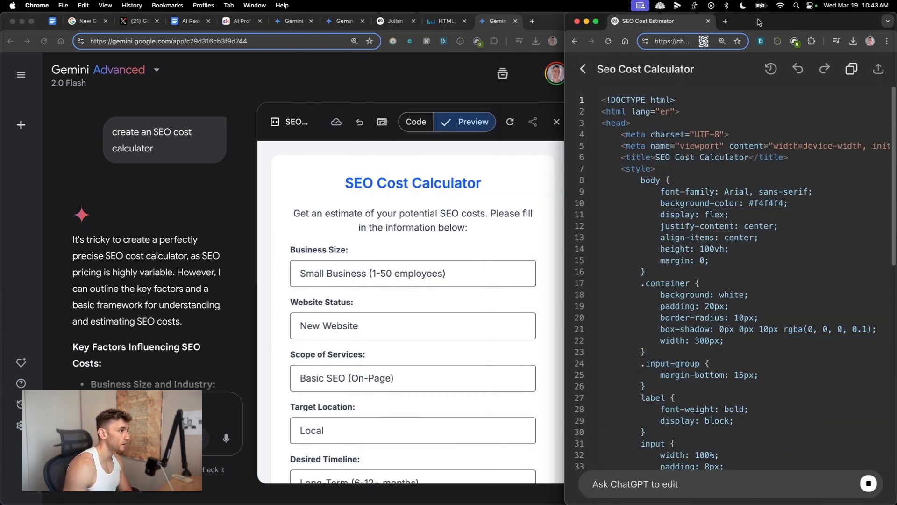
Step: Maximise ChatGPT, close and reopen the Seo Cost Calculator canvas, and scroll through its HTML
double_click(758, 21)
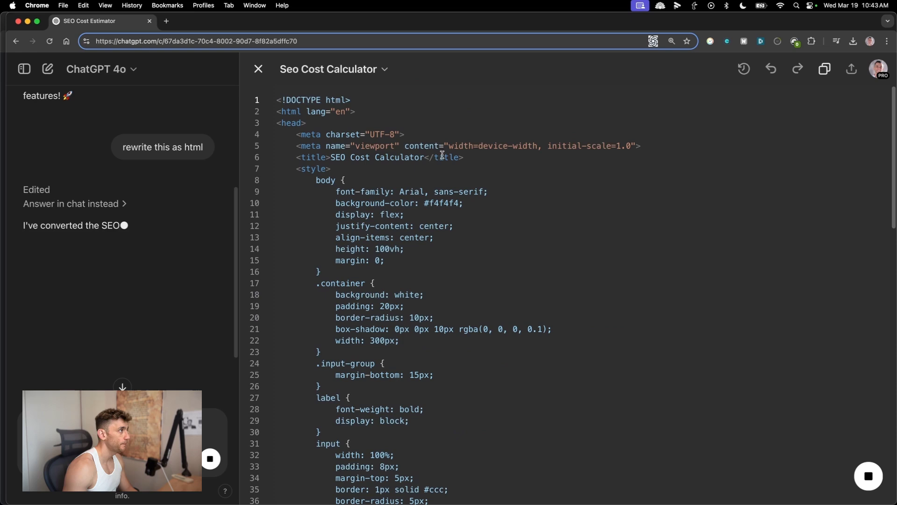
mouse_move(869, 481)
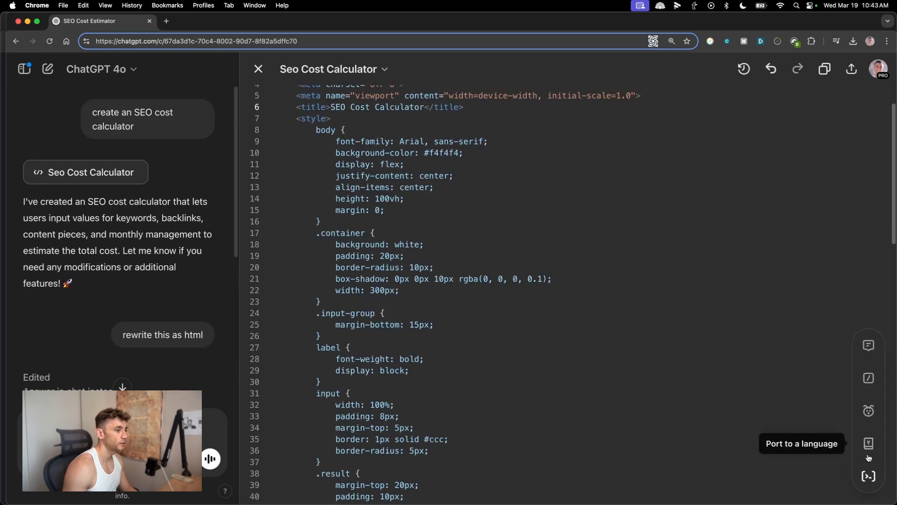
click(643, 278)
scroll(635, 294, up, 2)
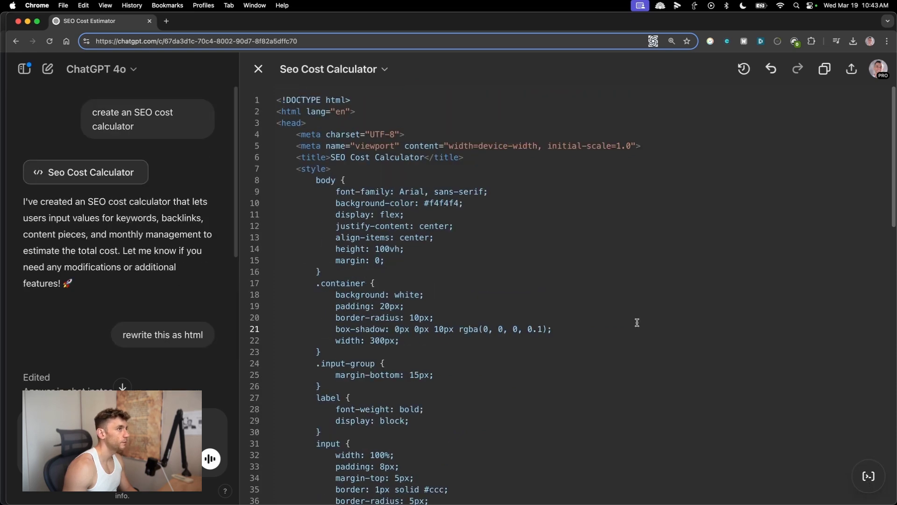
click(258, 68)
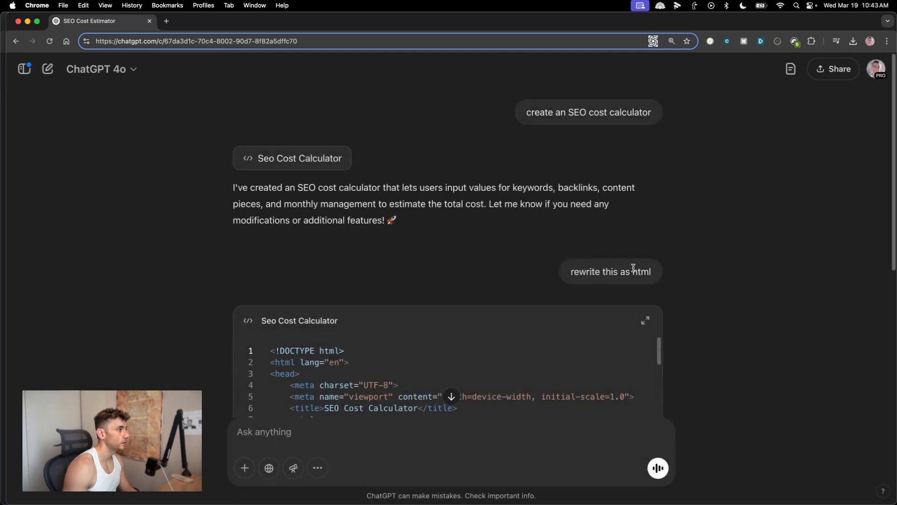
scroll(592, 270, down, 5)
scroll(592, 270, up, 3)
click(376, 253)
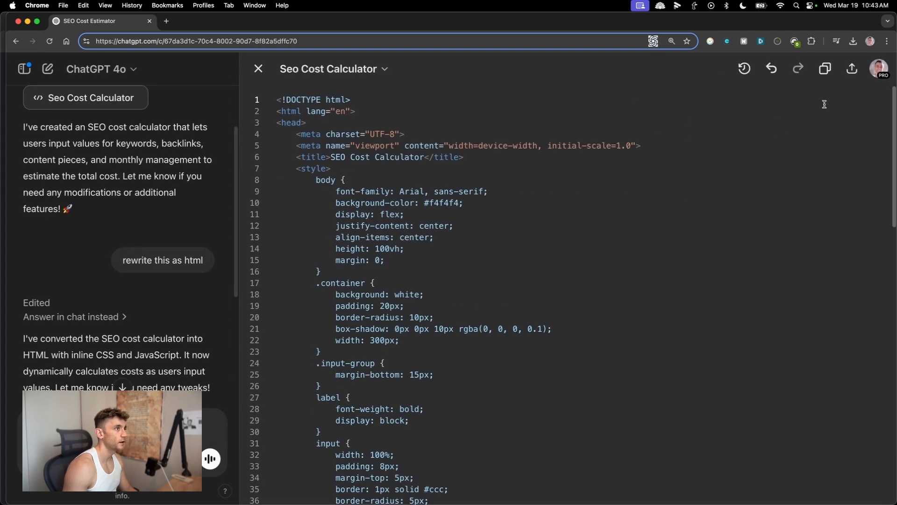
scroll(701, 313, down, 15)
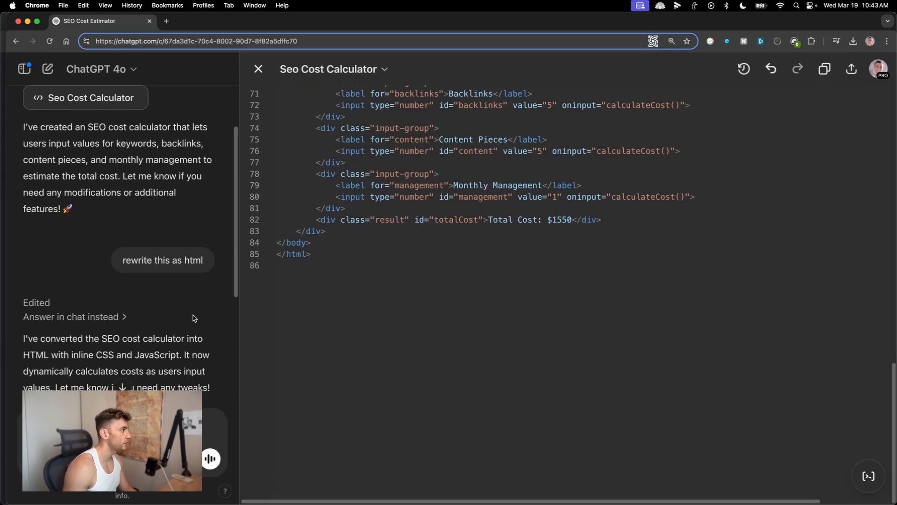
scroll(164, 266, up, 2)
scroll(336, 267, up, 15)
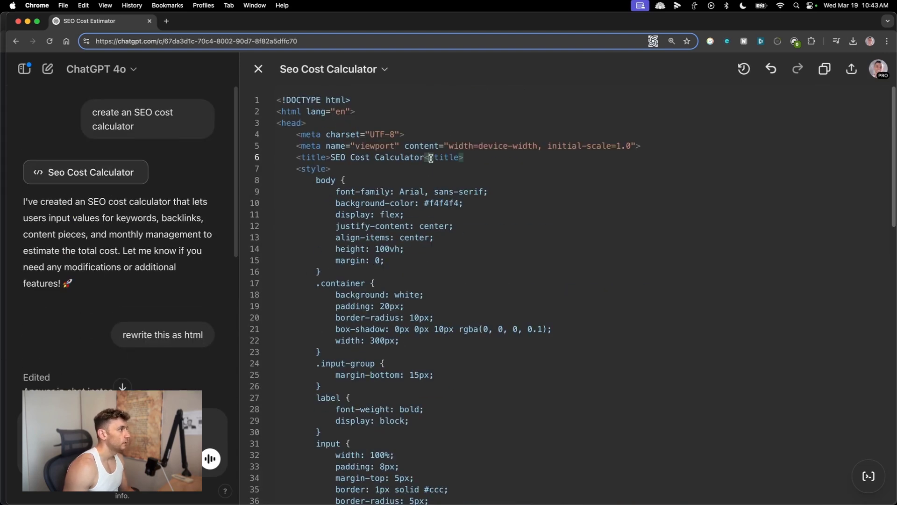
Step: Select all of ChatGPT's calculator code and return to the existing Liveweave tab
key(super+a)
key(super+grave)
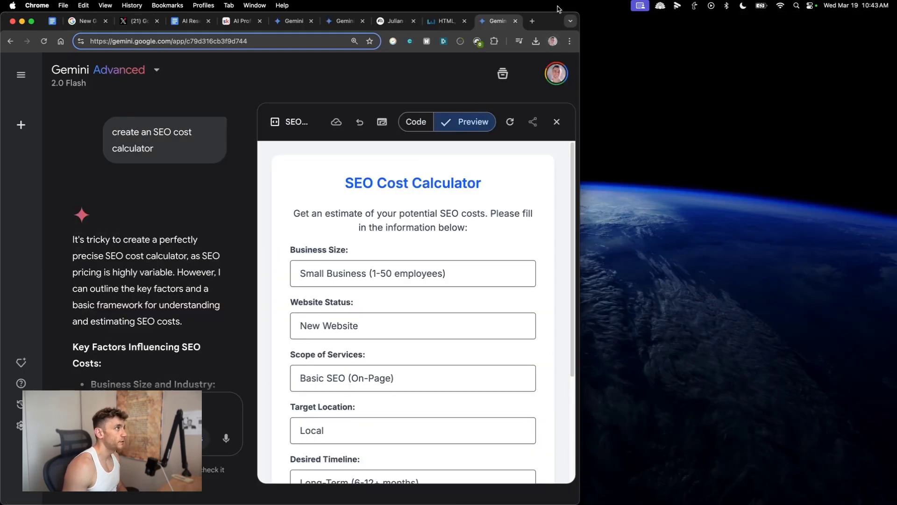
double_click(553, 25)
key(super+t)
text(live)
key(Return)
key(ctrl+shift+Tab)
key(ctrl+Tab)
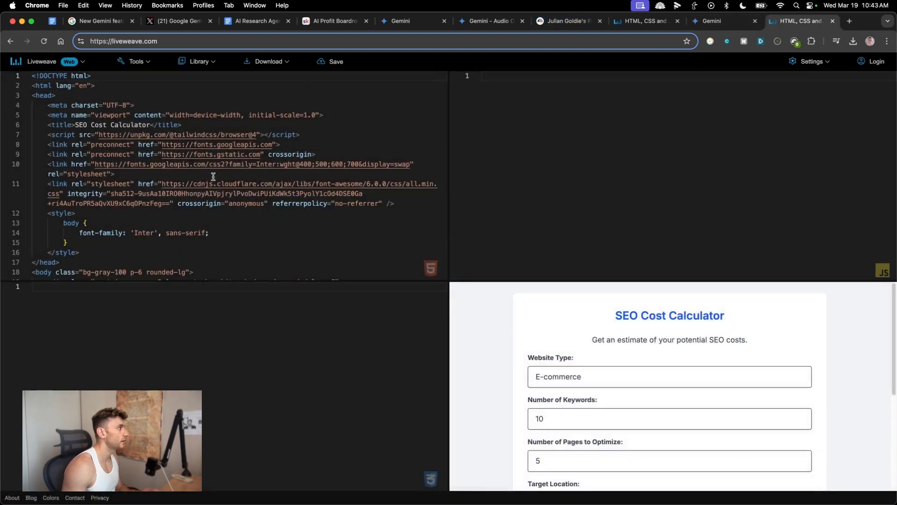
Step: Paste ChatGPT's code over Liveweave's HTML and widen the preview to show the $1550 total
key(super+a)
key(super+v)
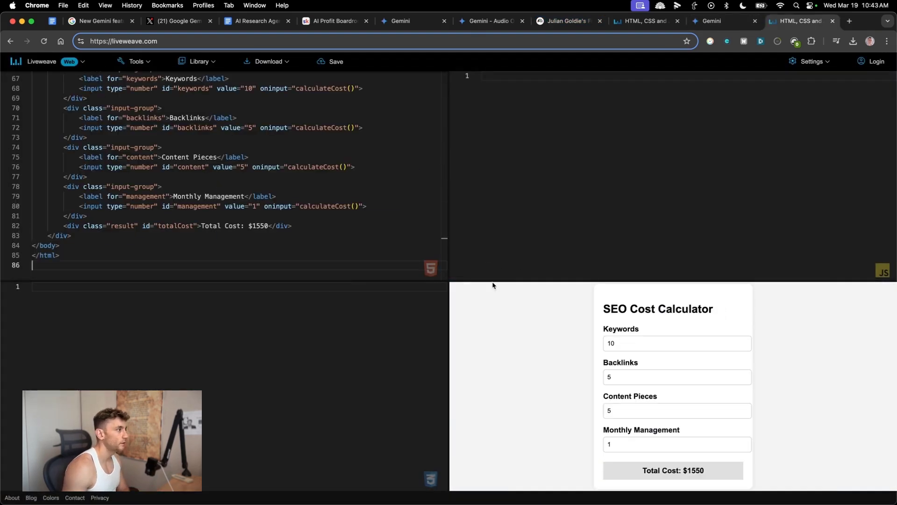
drag(493, 280, 506, 78)
drag(450, 274, 62, 243)
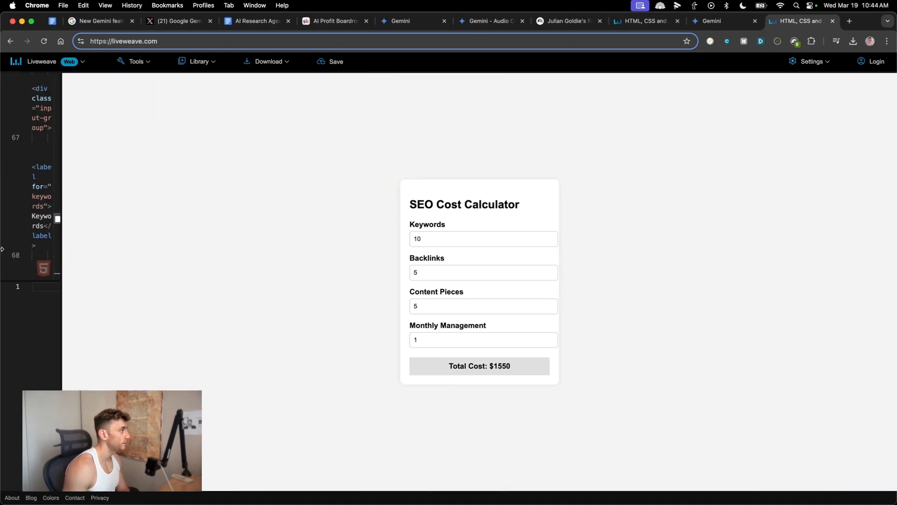
Step: Tile Liveweave on the right half of the screen and Gemini on the left
key(ctrl+alt+Right)
key(super+grave)
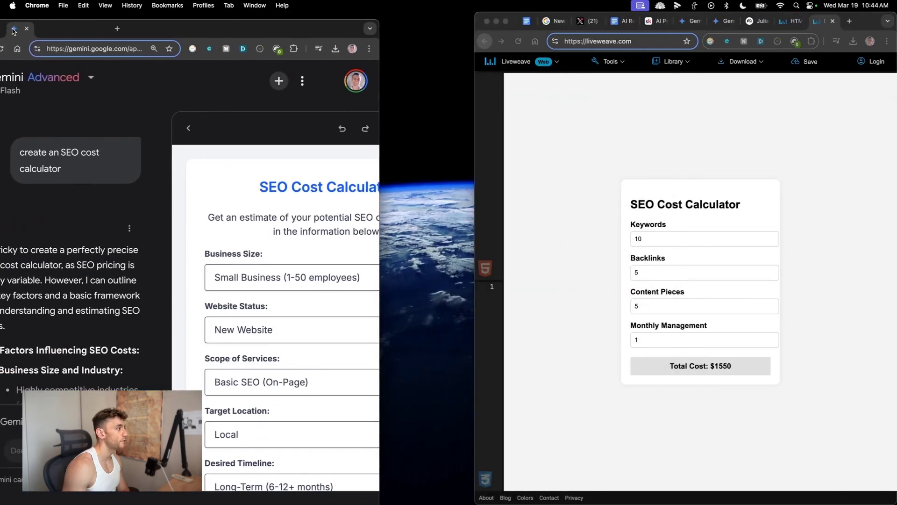
key(ctrl+alt+Left)
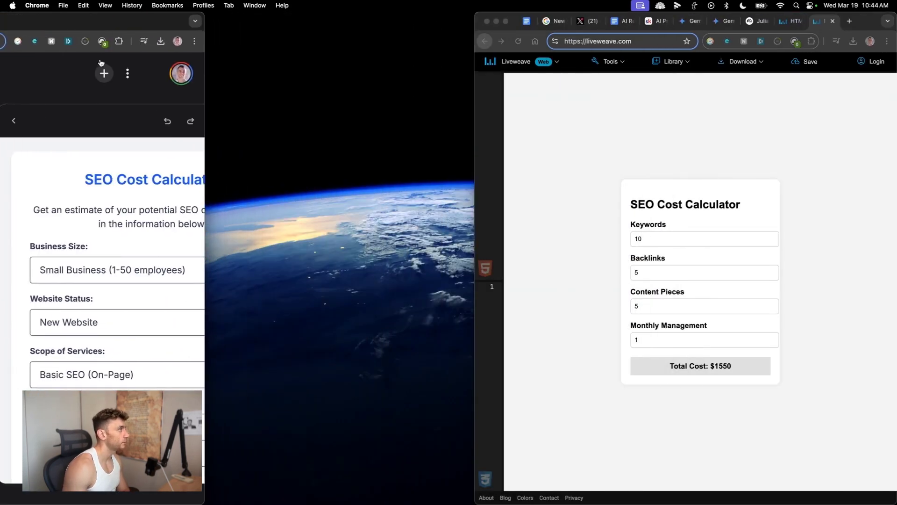
drag(213, 138, 473, 140)
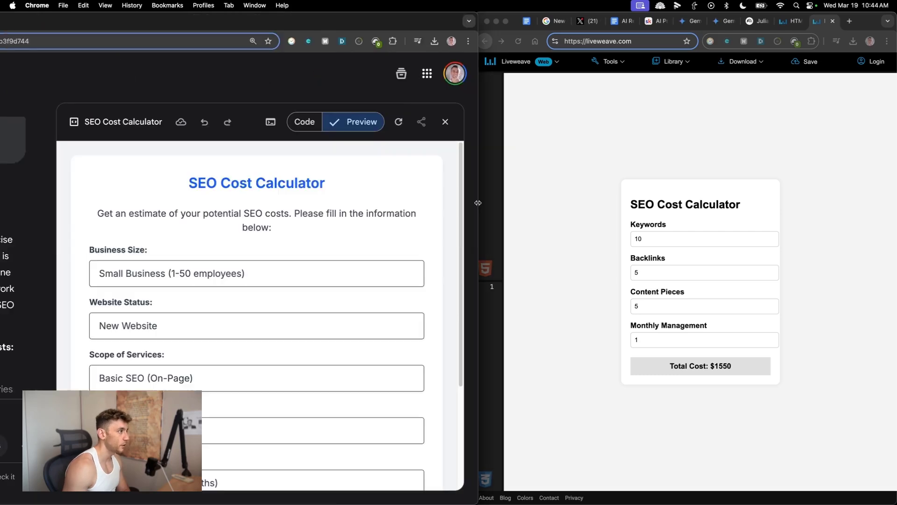
Step: Compare both calculators, highlighting Gemini's intro paragraph
click(571, 244)
scroll(339, 342, down, 1)
scroll(350, 334, up, 1)
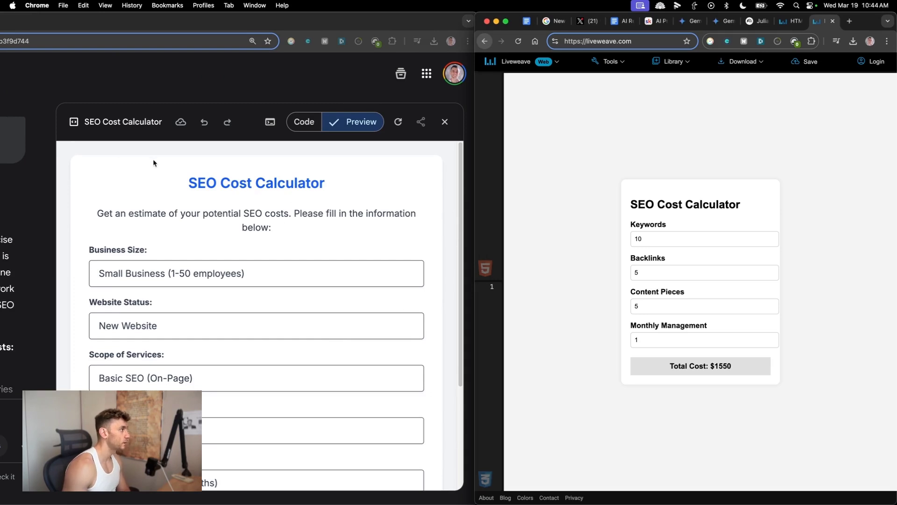
click(206, 182)
drag(89, 208, 356, 238)
scroll(154, 189, down, 5)
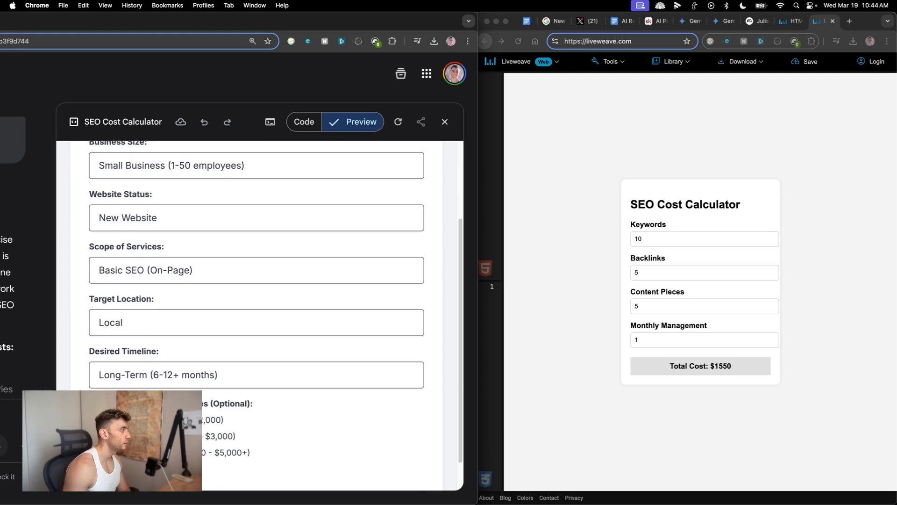
scroll(388, 283, up, 5)
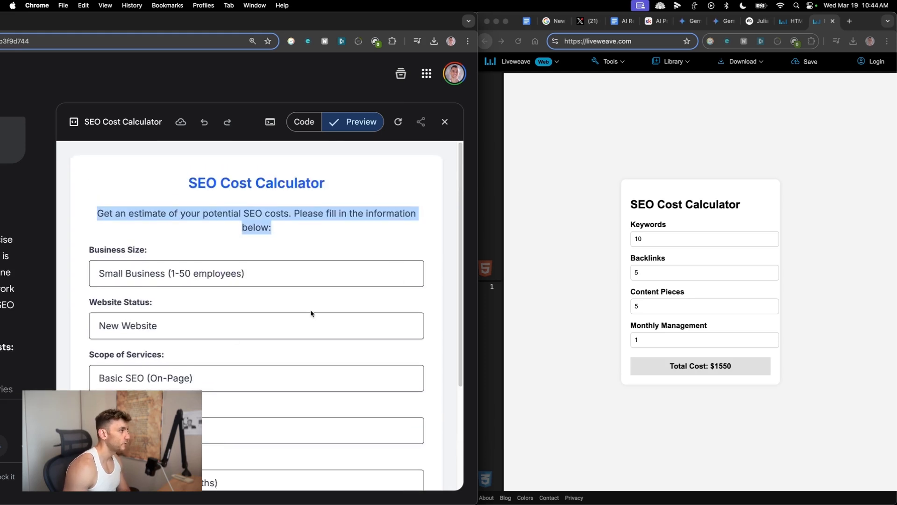
Step: Set Liveweave's Monthly Management to 2 so the total rises to $2750
click(730, 369)
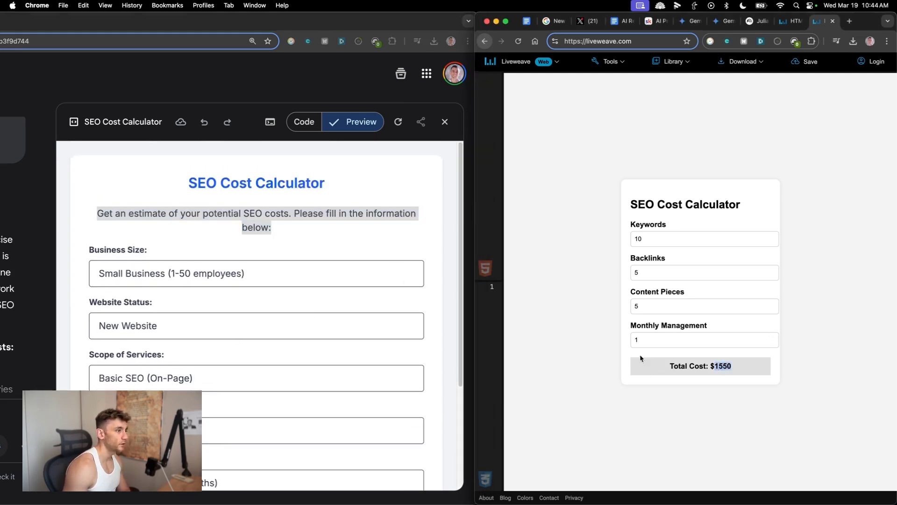
click(653, 338)
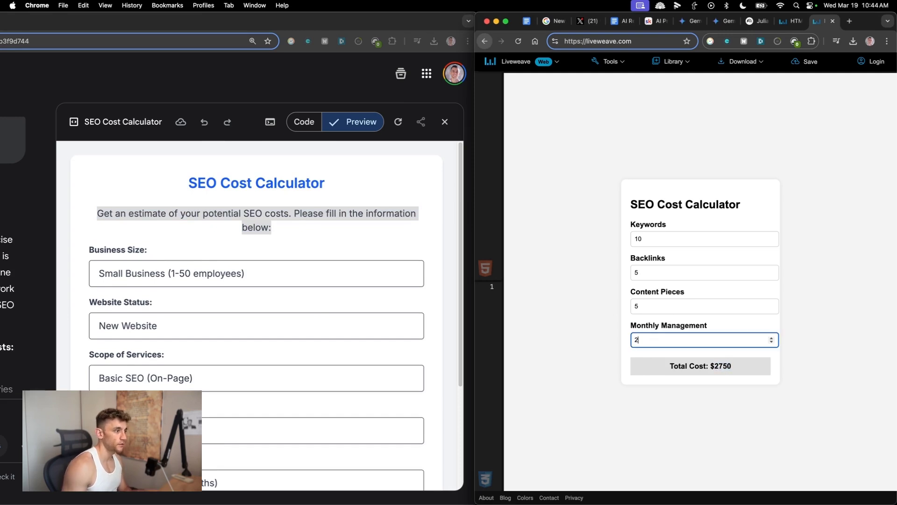
click(620, 314)
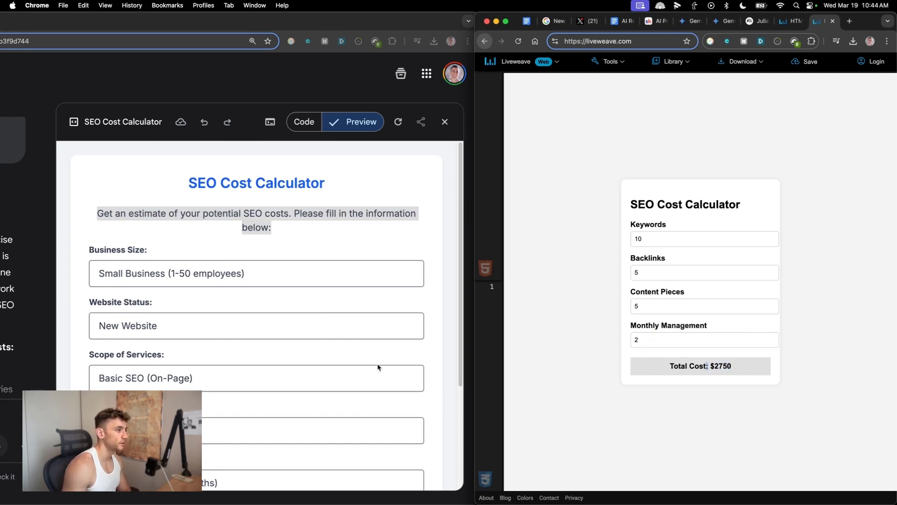
scroll(361, 367, down, 3)
Step: Maximize the Gemini window so its SEO Cost Calculator fills the screen
click(351, 369)
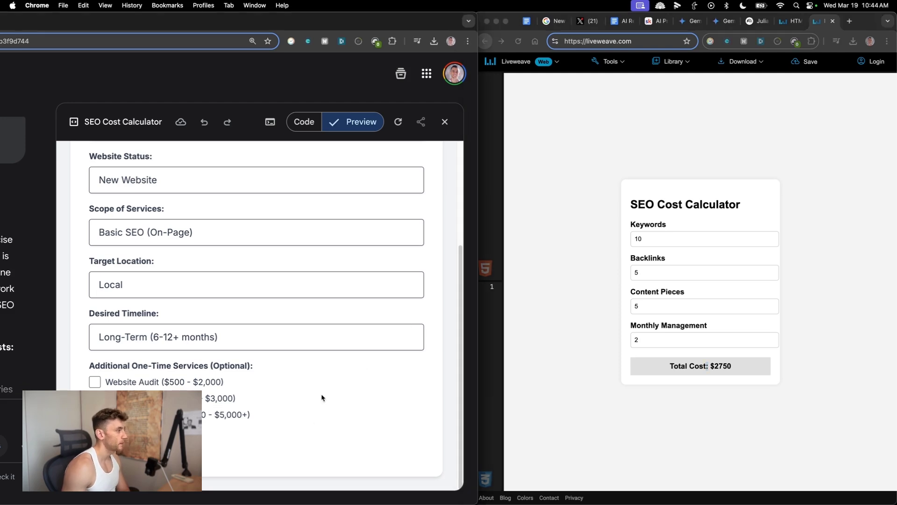
scroll(249, 268, up, 3)
scroll(245, 266, down, 3)
scroll(312, 184, up, 3)
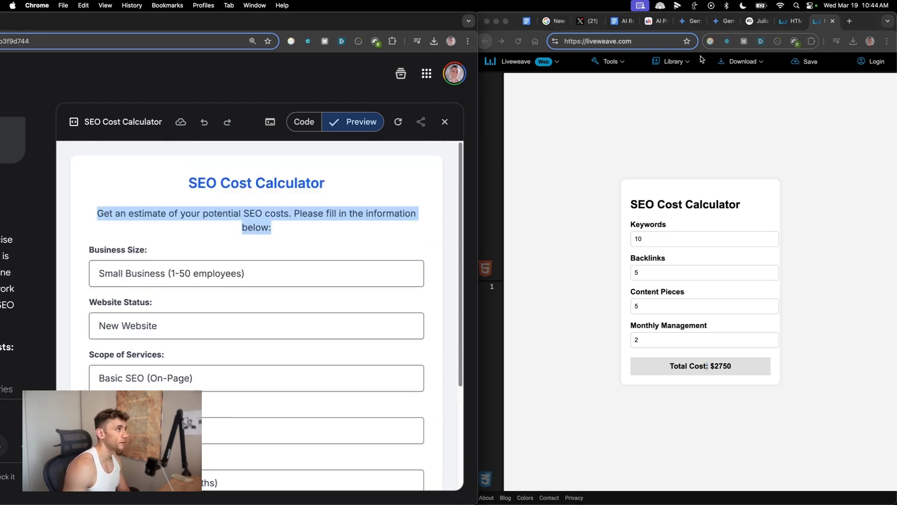
double_click(344, 18)
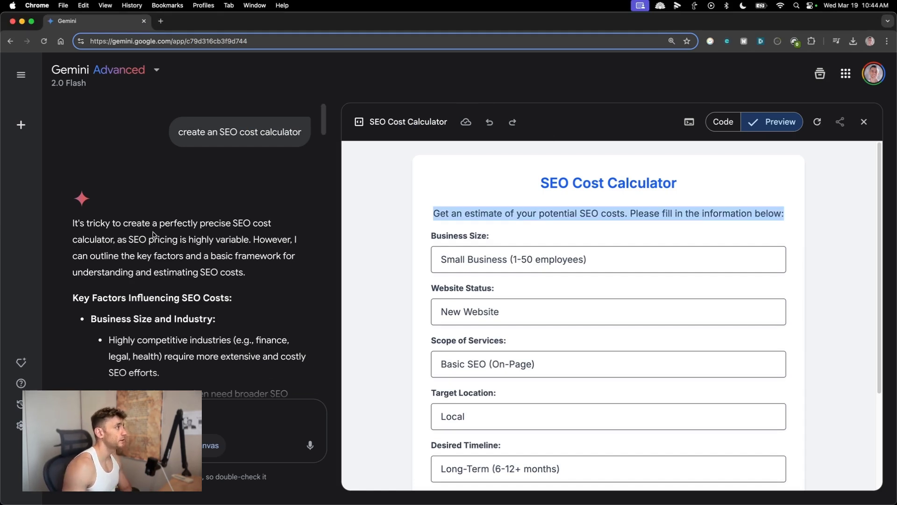
Step: Highlight Gemini's Key Improvements list, then close the Gemini window
scroll(179, 237, down, 15)
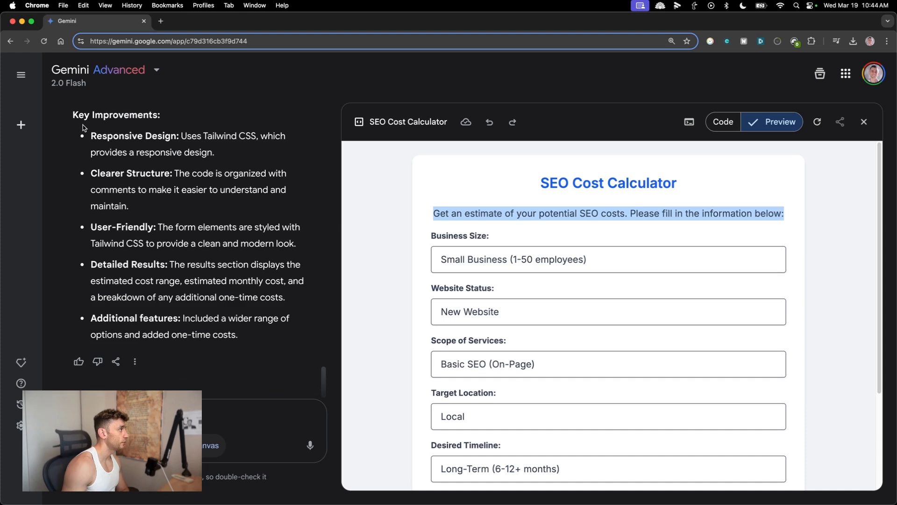
drag(54, 112, 301, 344)
click(281, 341)
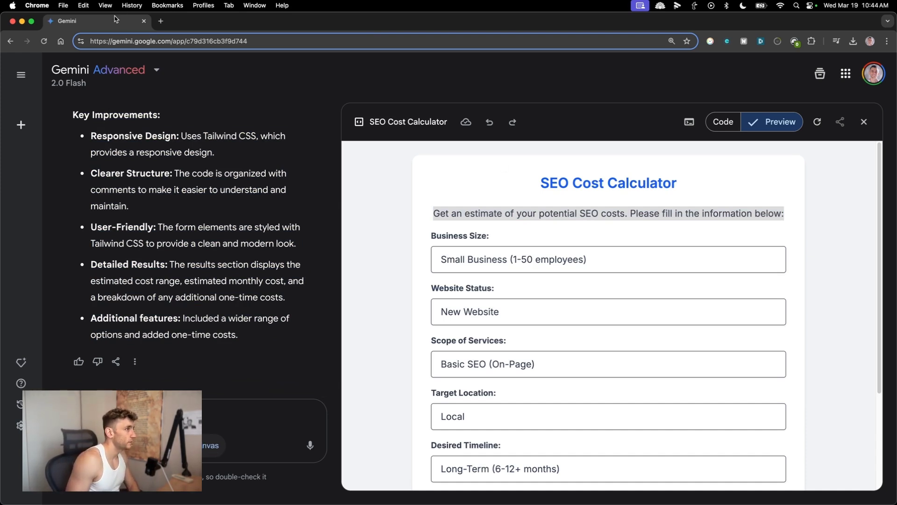
key(super+w)
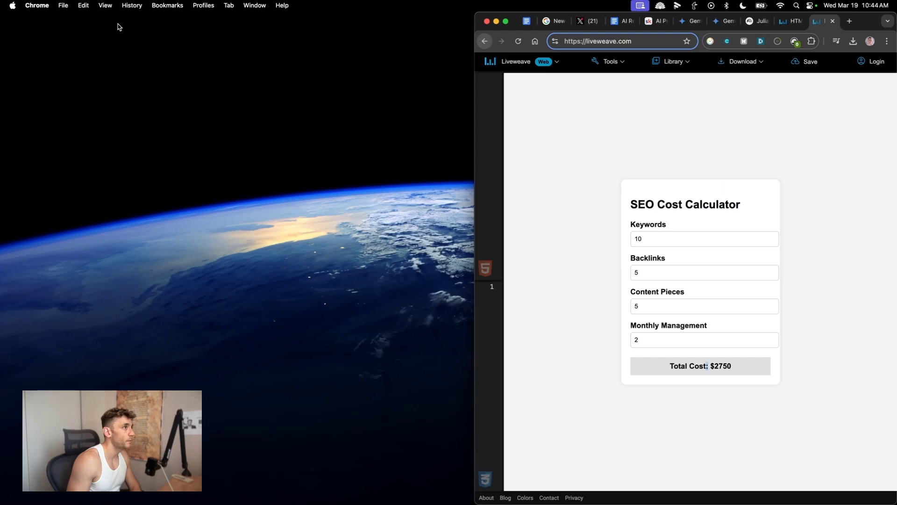
Step: Maximize the browser and open the AI Profit Boardroom community's Classroom
double_click(870, 24)
click(365, 21)
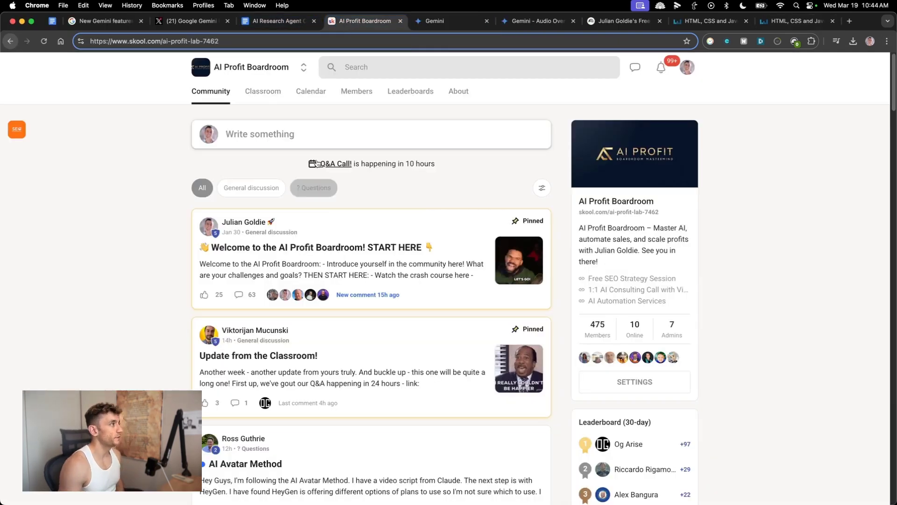
click(263, 91)
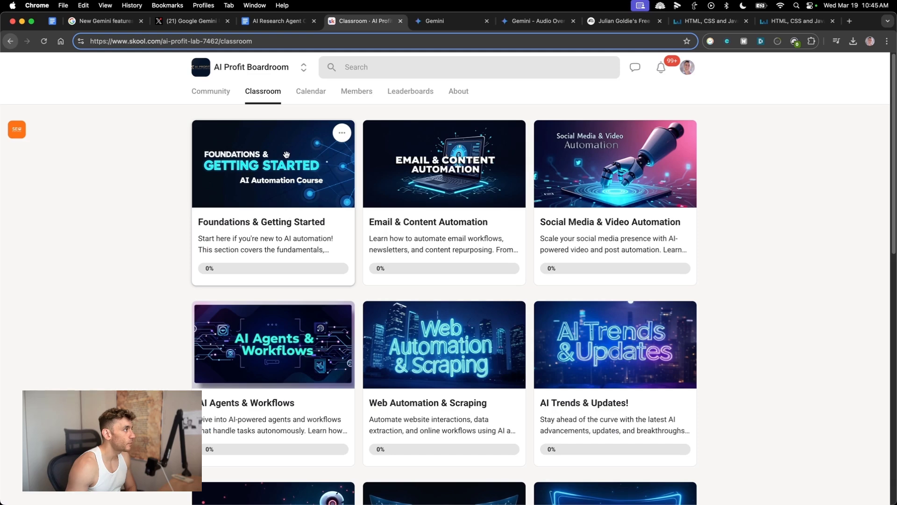
scroll(465, 227, down, 8)
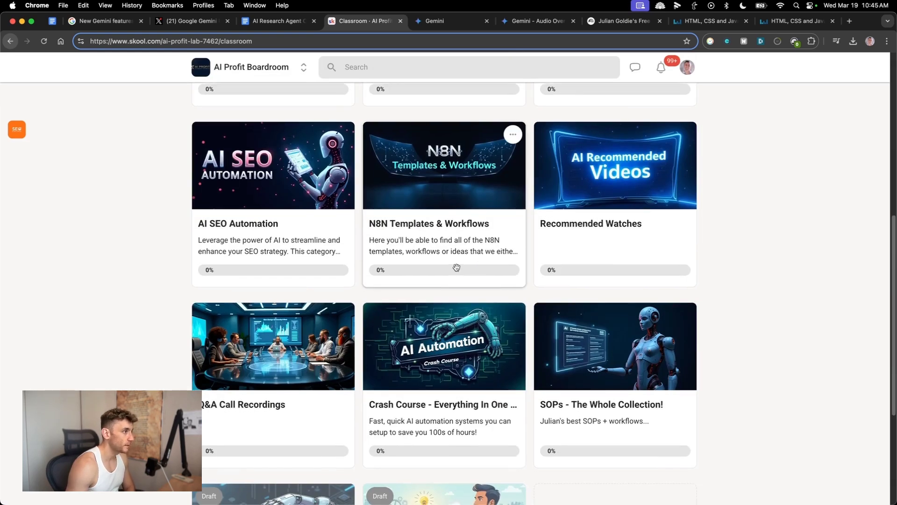
scroll(457, 267, down, 5)
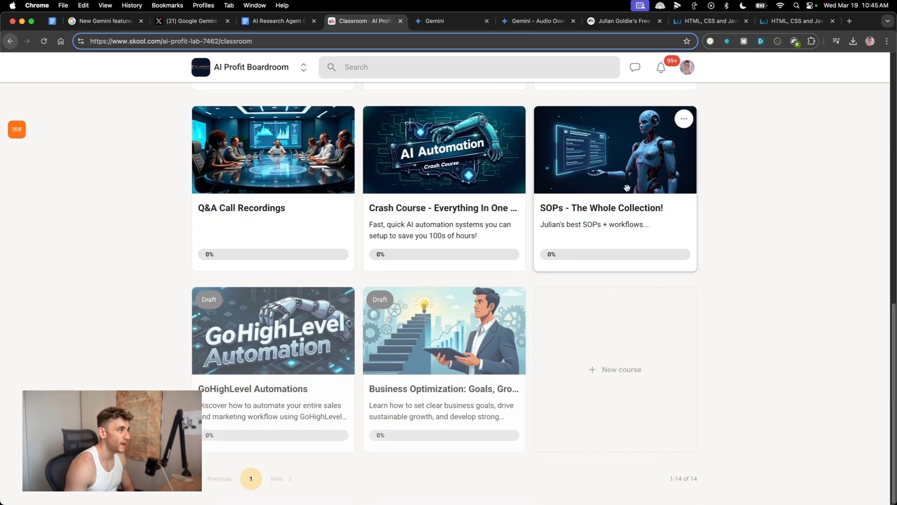
Step: Open the SOPs - The Whole Collection course and read the GPT 4.5 AI Agents lesson
click(666, 219)
scroll(413, 348, down, 10)
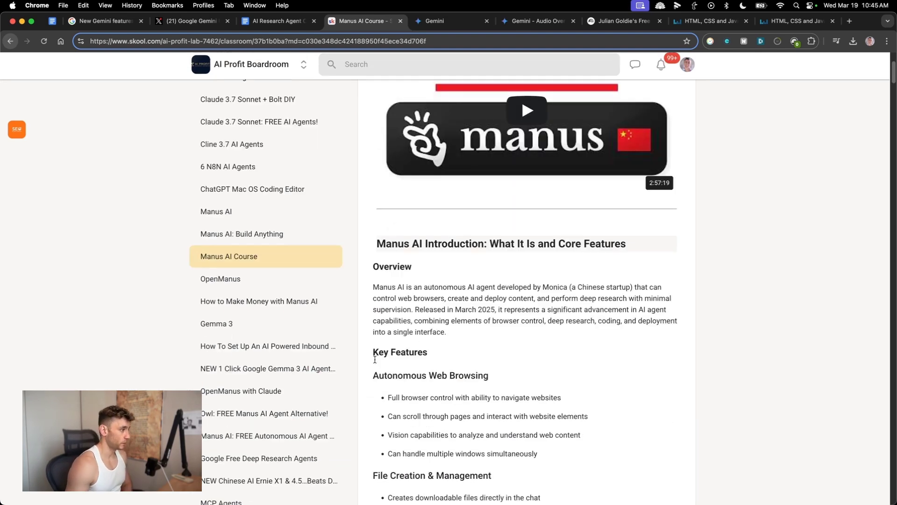
scroll(314, 304, up, 10)
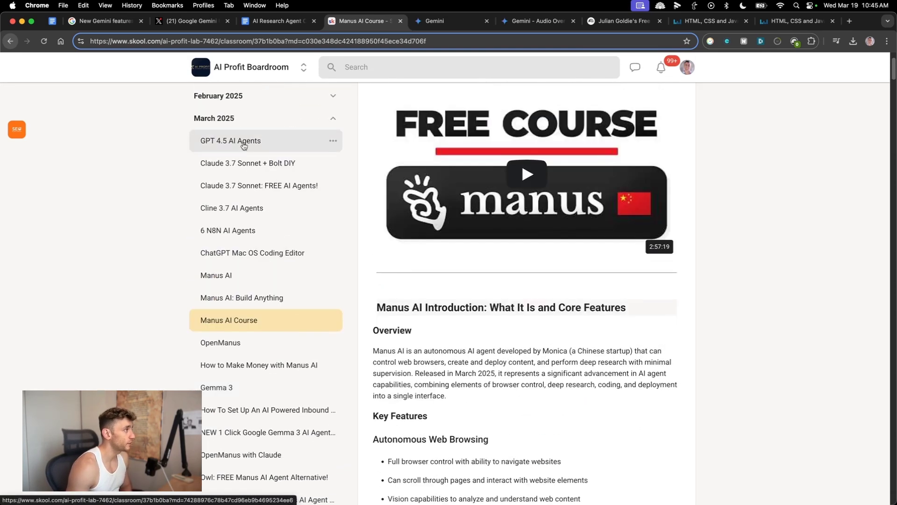
click(243, 143)
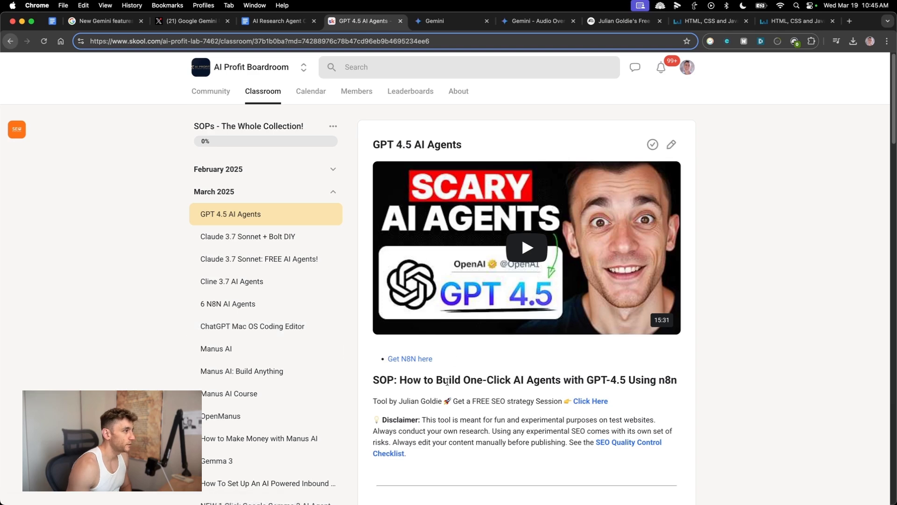
scroll(441, 387, down, 5)
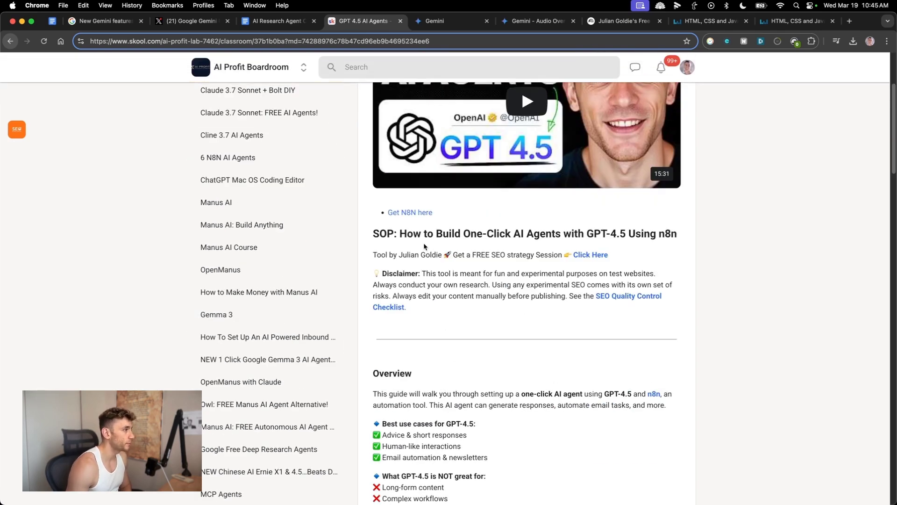
scroll(416, 316, down, 3)
scroll(373, 343, down, 3)
scroll(316, 224, up, 4)
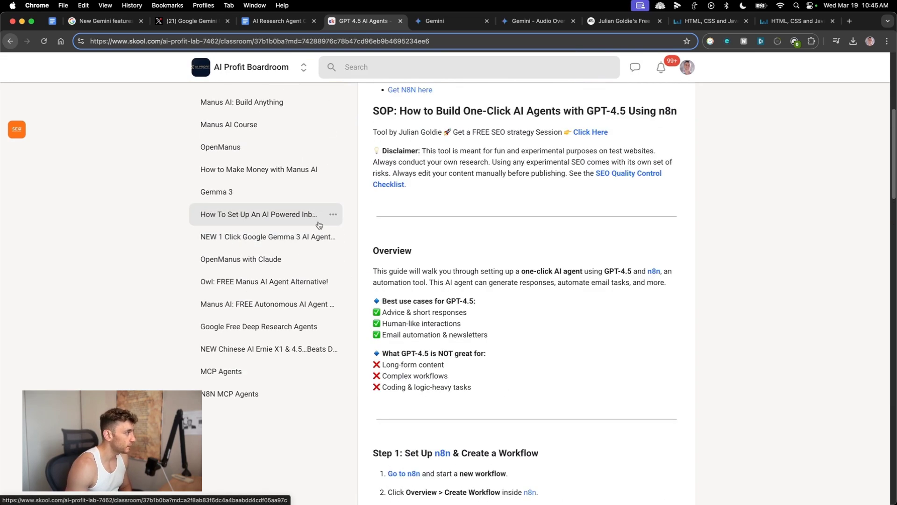
scroll(535, 254, up, 3)
scroll(465, 326, down, 8)
scroll(452, 374, down, 1)
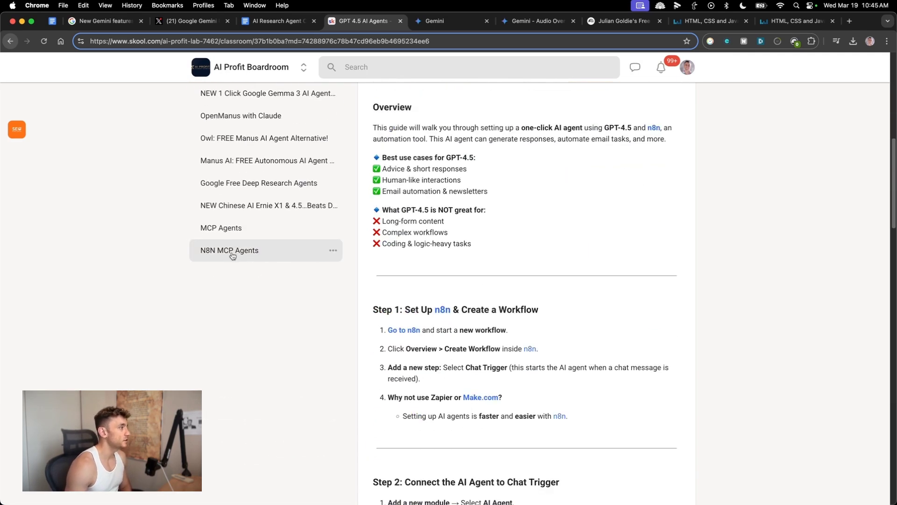
Step: Browse the MCP Agents lesson, then return to the Classroom course overview
click(277, 232)
scroll(336, 345, down, 12)
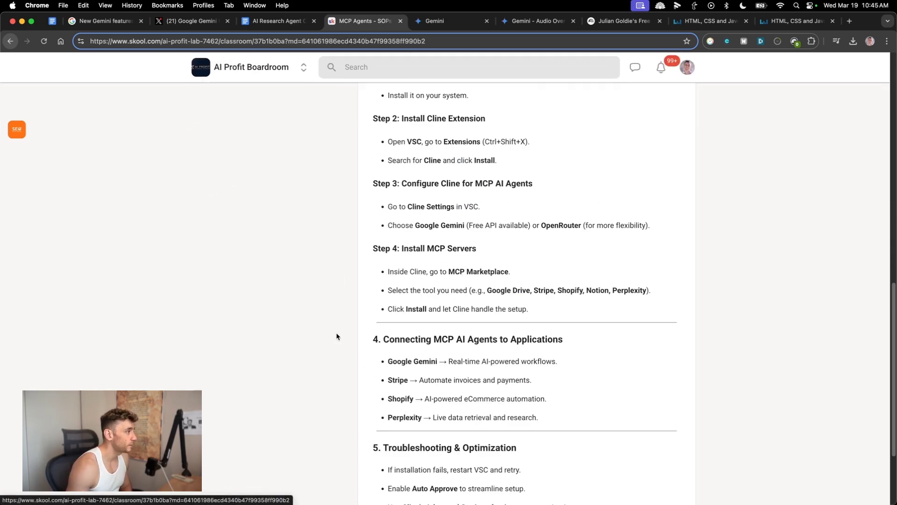
scroll(336, 346, up, 5)
scroll(334, 346, up, 2)
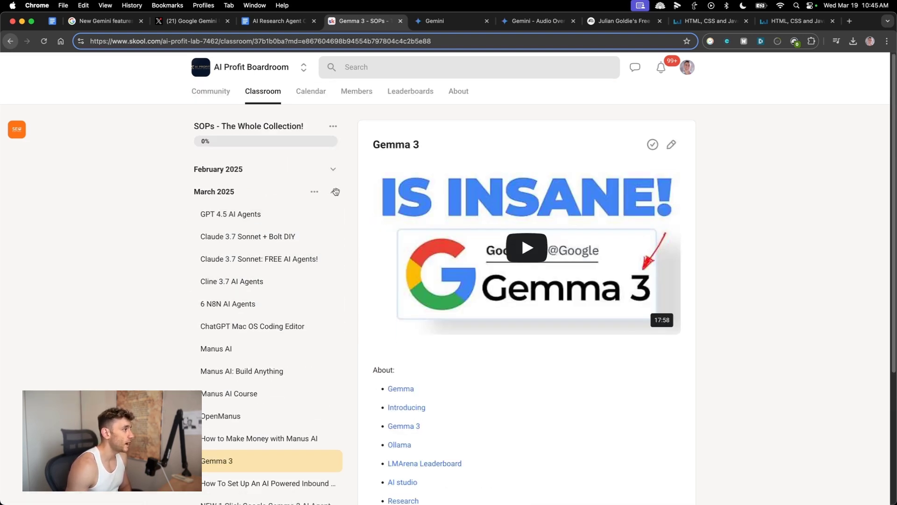
scroll(331, 206, down, 5)
scroll(325, 239, up, 4)
scroll(322, 236, up, 1)
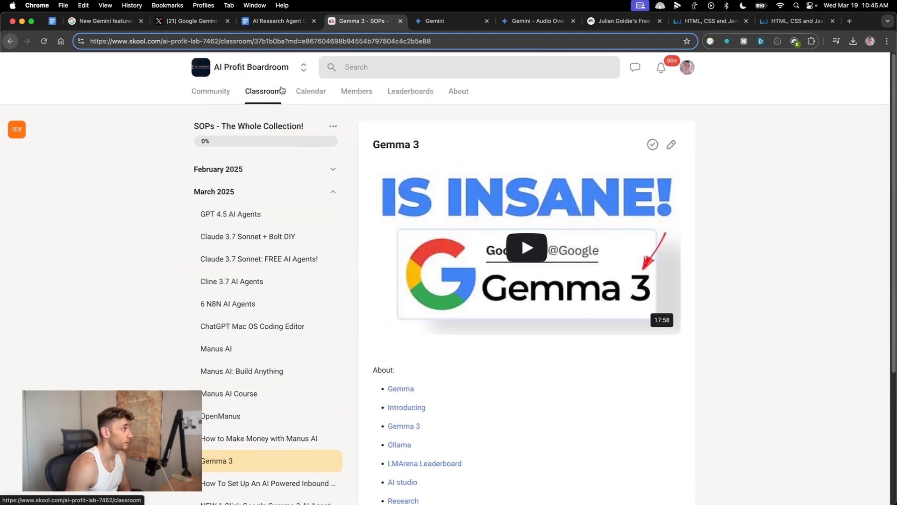
click(276, 91)
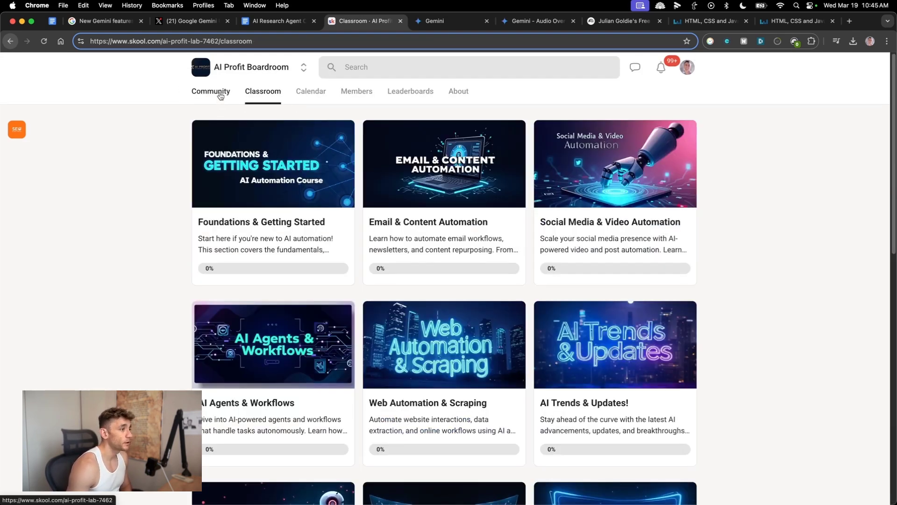
click(221, 94)
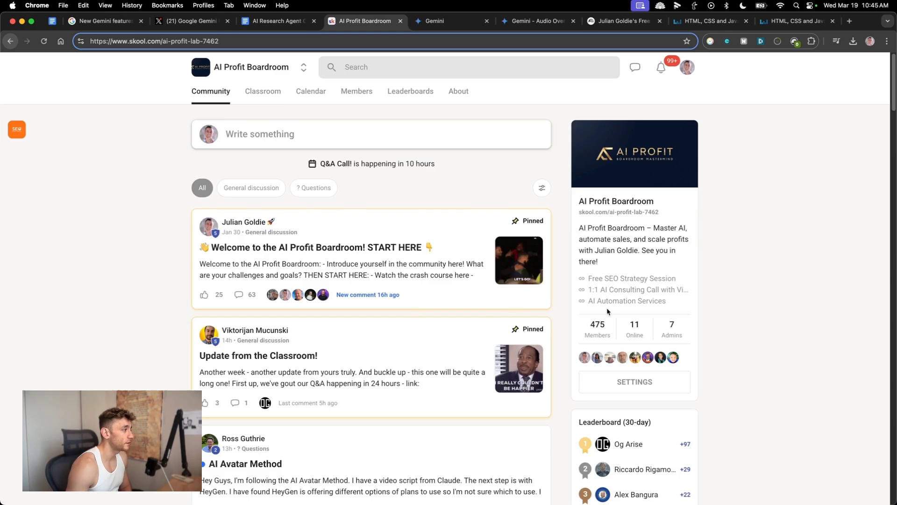
scroll(140, 336, down, 8)
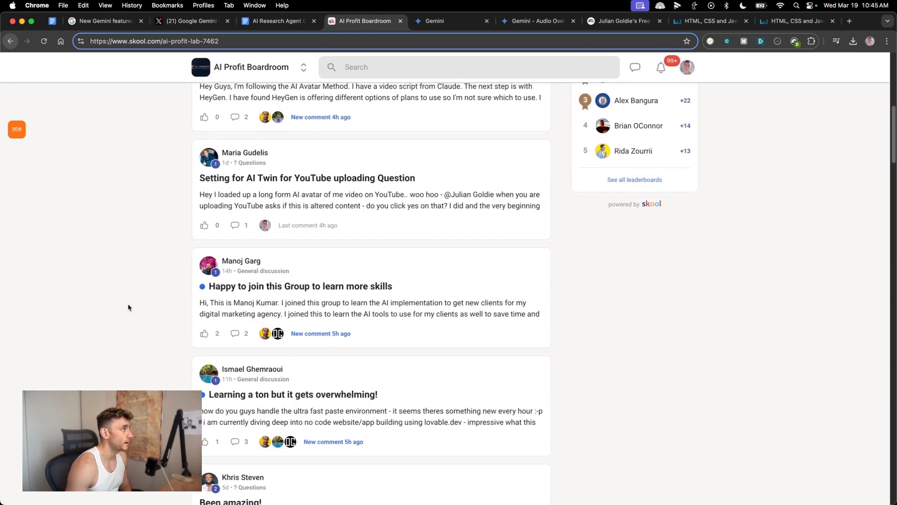
scroll(128, 308, up, 8)
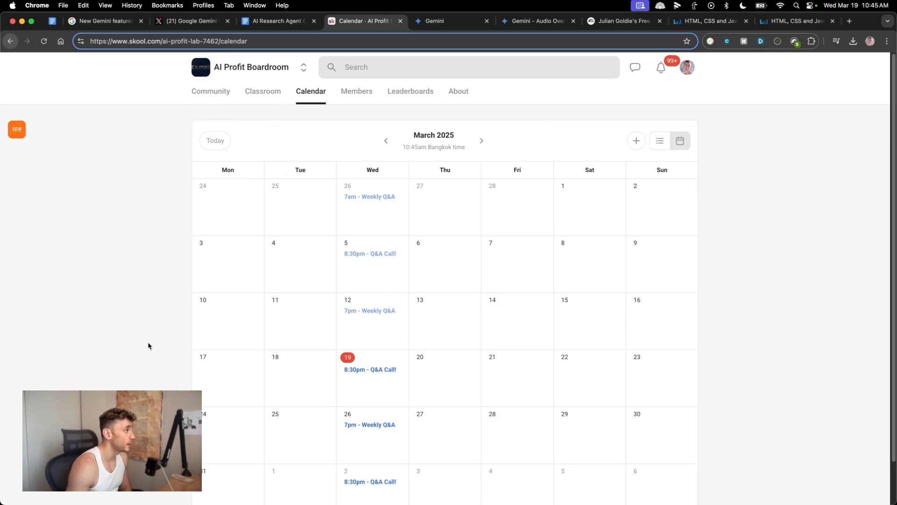
scroll(167, 344, down, 2)
scroll(167, 344, up, 2)
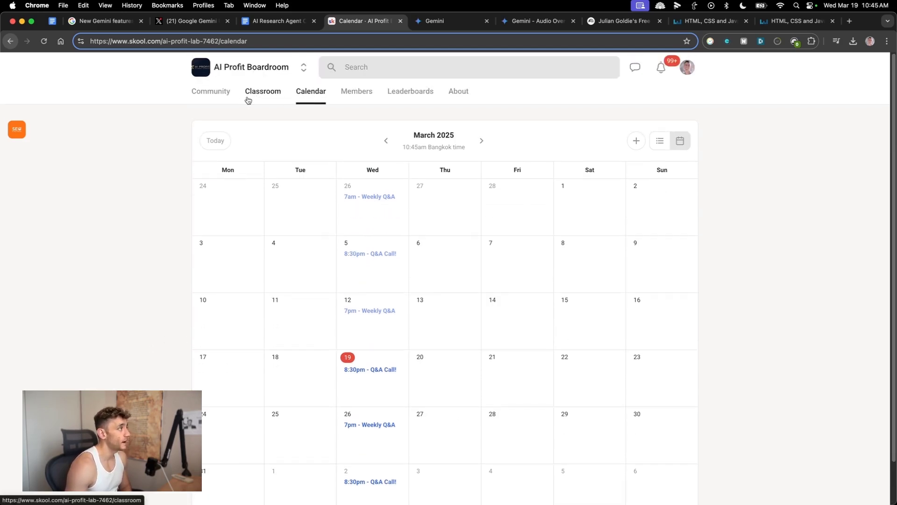
scroll(634, 423, down, 10)
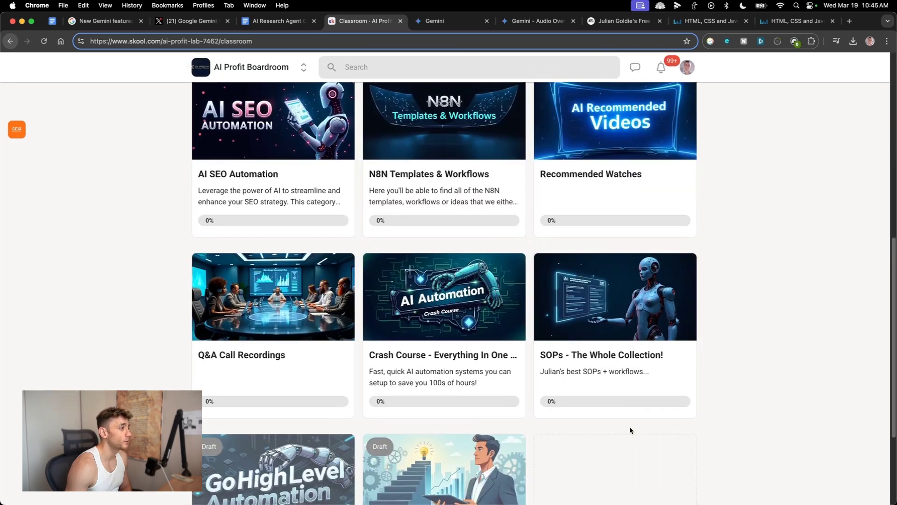
click(232, 338)
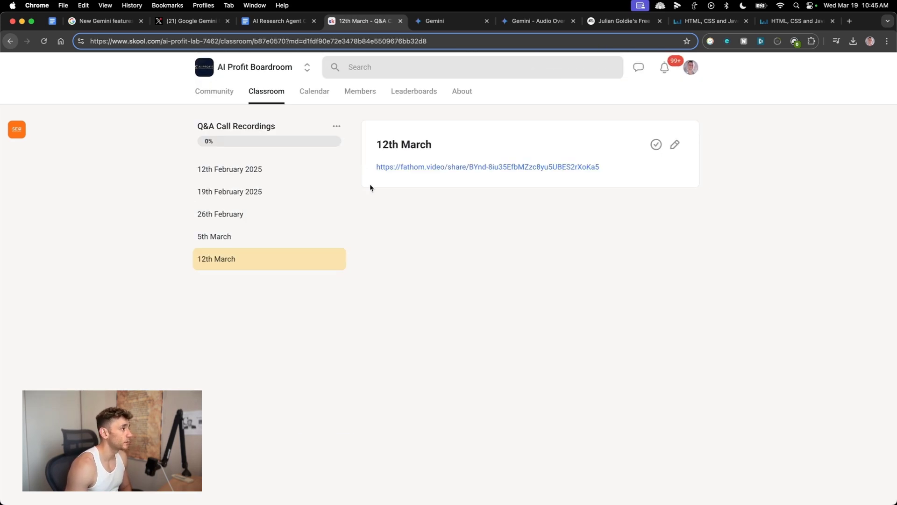
click(257, 94)
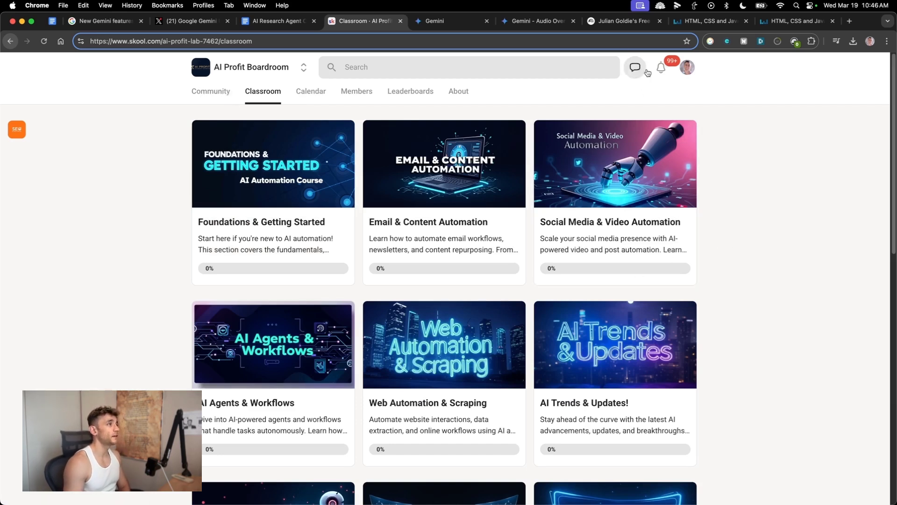
Step: Load go.juliangoldie.com/strategy-session in the browser
click(476, 26)
key(super+l)
text(go.juliangoldie.com/register)
key(alt+BackSpace)
text(strategy-session)
key(Return)
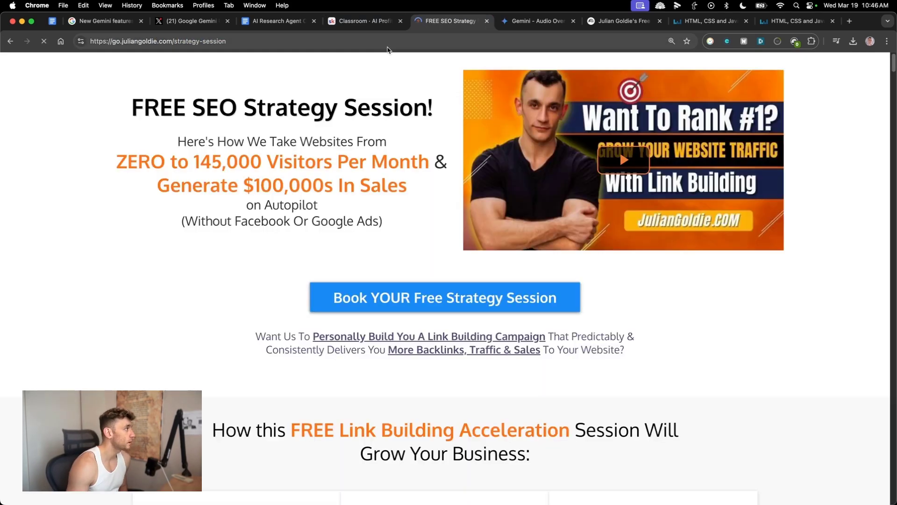
Step: Highlight the FREE SEO Strategy Session! headline and its visitors and sales claims
drag(110, 118, 429, 109)
click(429, 109)
drag(162, 147, 411, 144)
drag(112, 161, 337, 207)
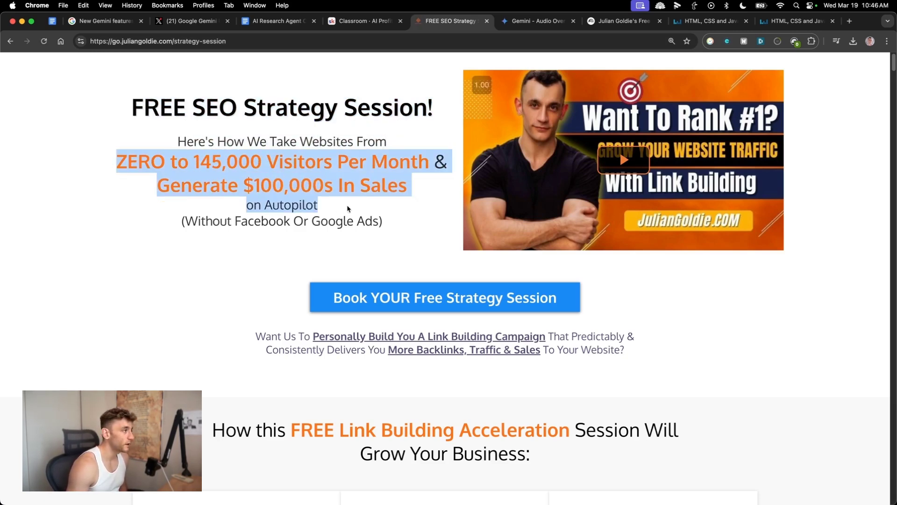
click(350, 205)
Step: Scroll through the benefit cards, highlighting card 4, down to the video testimonials
scroll(299, 260, down, 7)
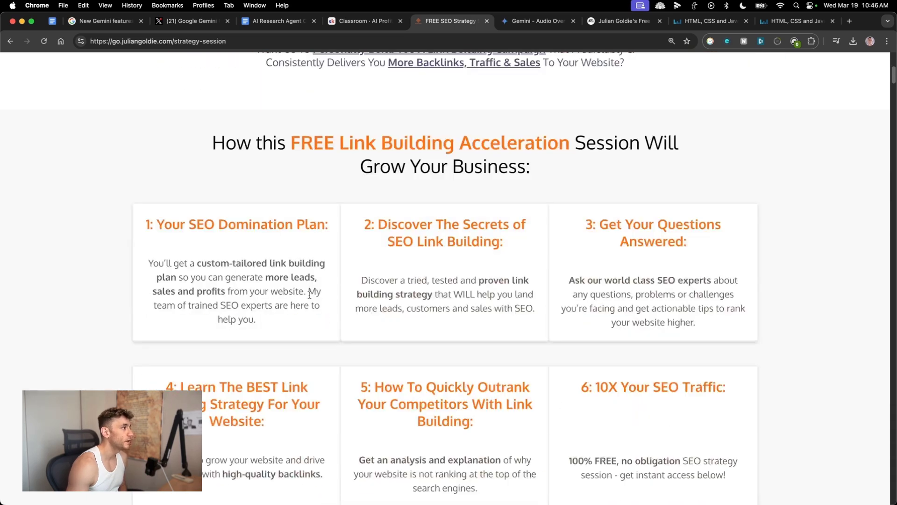
scroll(218, 146, down, 1)
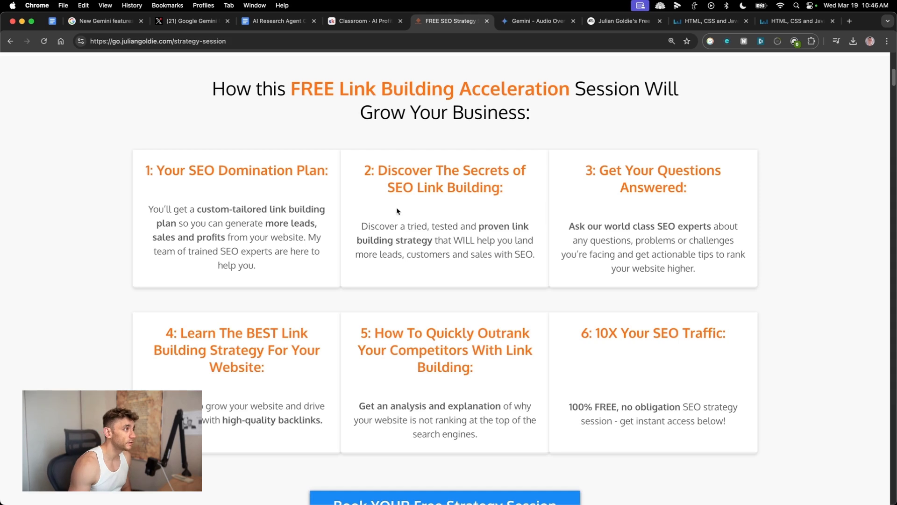
scroll(460, 229, down, 2)
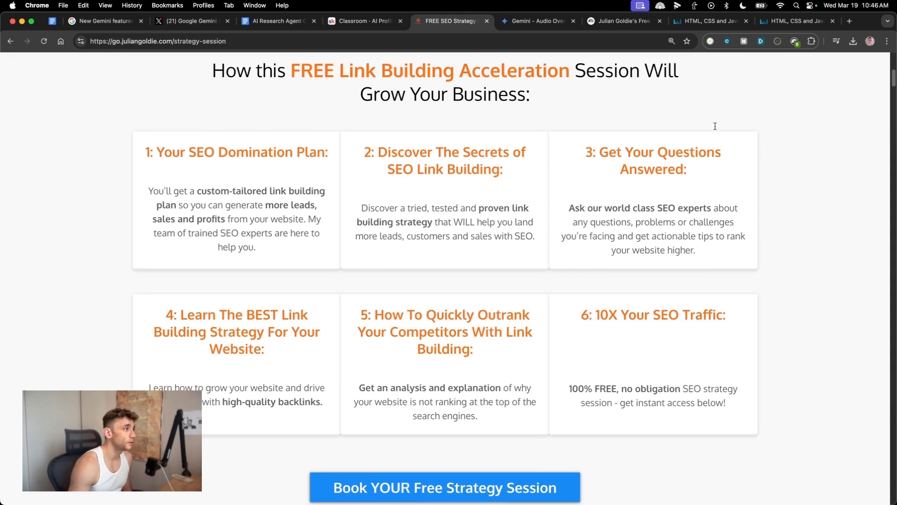
scroll(556, 276, down, 2)
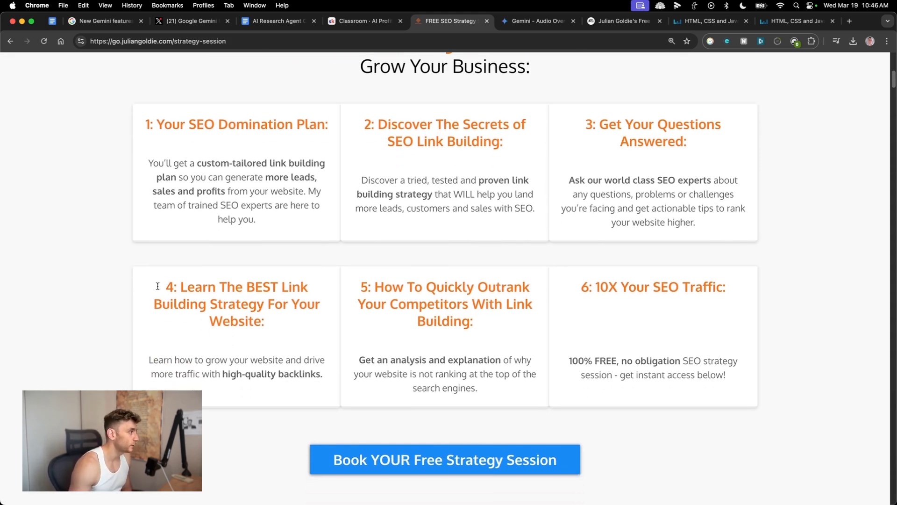
drag(162, 288, 323, 376)
click(447, 314)
scroll(483, 306, down, 20)
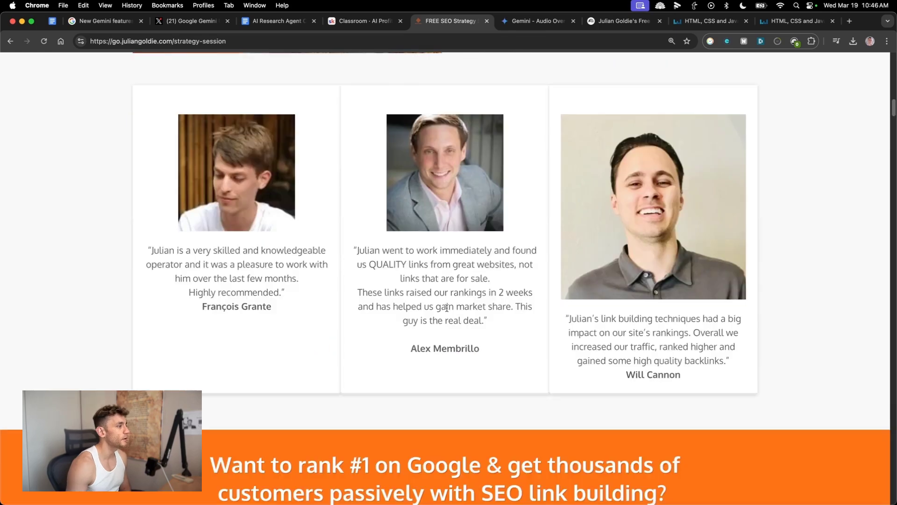
scroll(474, 409, down, 20)
scroll(468, 422, down, 20)
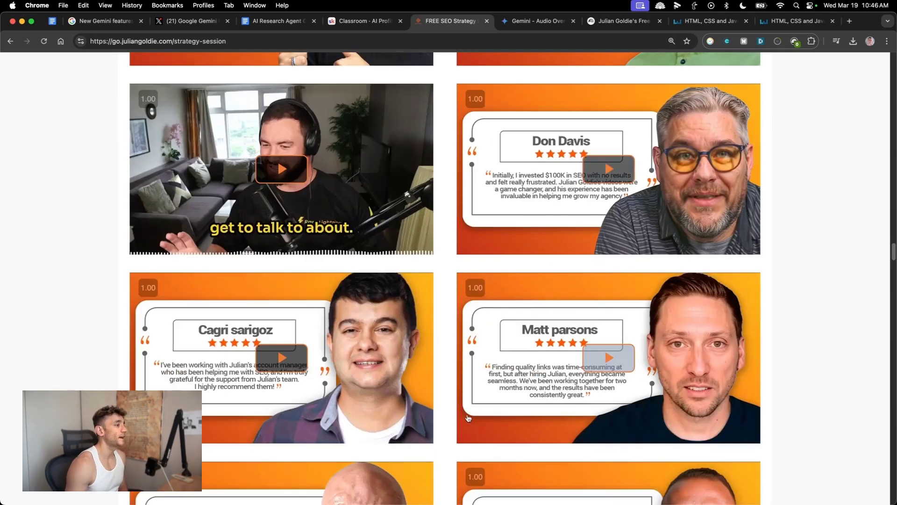
scroll(443, 391, down, 20)
scroll(457, 395, down, 20)
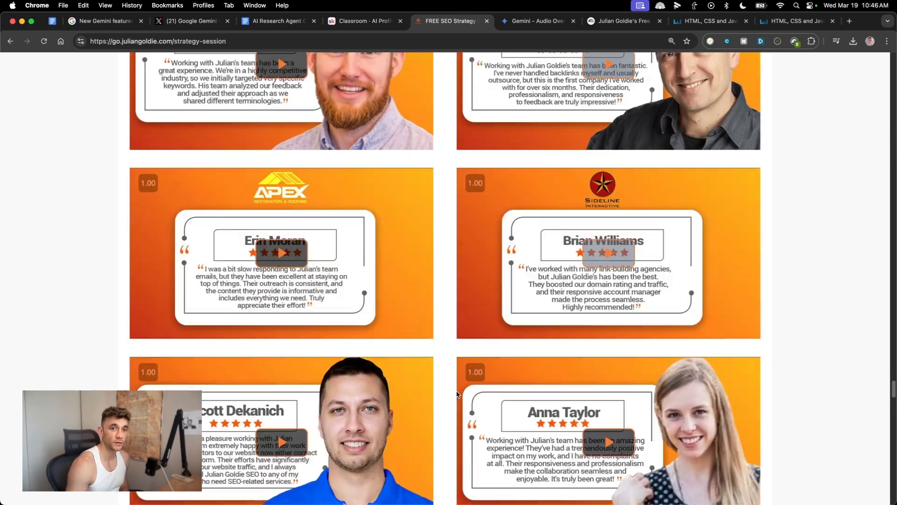